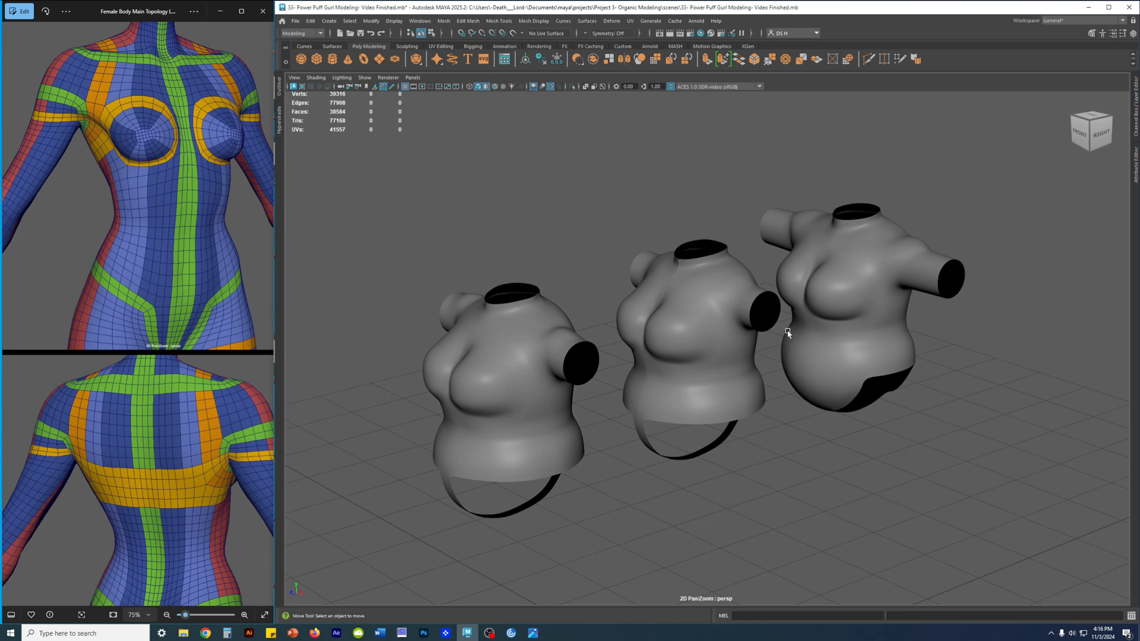
# Examine the chest and shoulder forms of the three female torso models, ending close on the middle one.
pyautogui.keyDown('alt'); pyautogui.moveTo(657, 295); pyautogui.dragTo(654, 285); pyautogui.keyUp('alt')
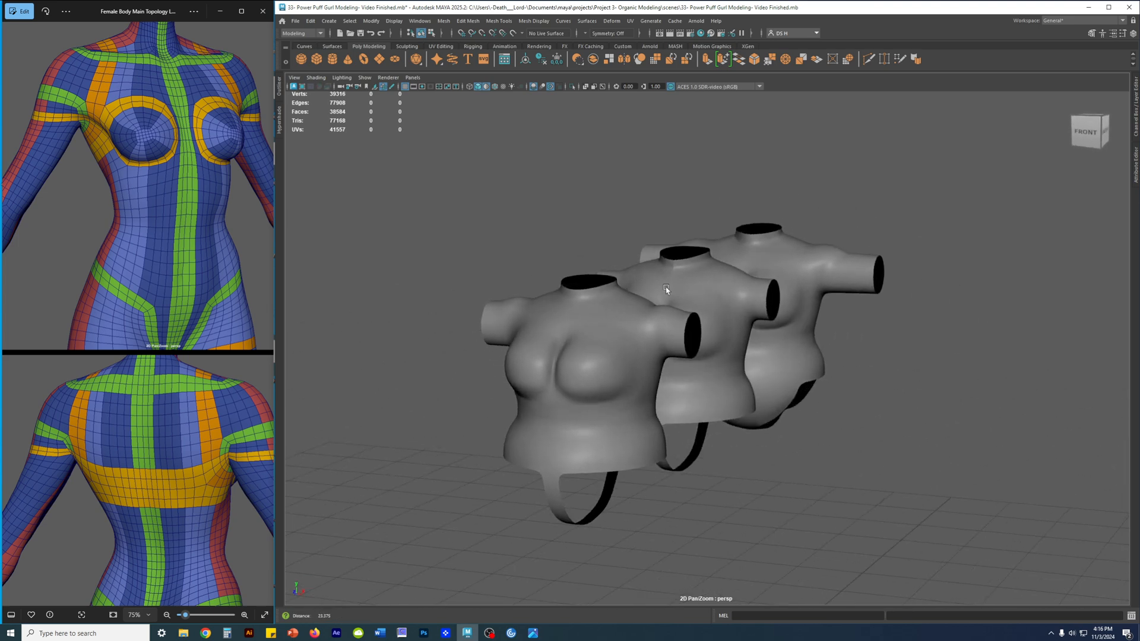
pyautogui.keyDown('alt'); pyautogui.moveTo(654, 286); pyautogui.dragTo(730, 305, button='right'); pyautogui.keyUp('alt')
pyautogui.keyDown('alt'); pyautogui.moveTo(779, 286); pyautogui.dragTo(683, 291); pyautogui.keyUp('alt')
pyautogui.keyDown('alt'); pyautogui.moveTo(683, 291); pyautogui.dragTo(746, 277, button='right'); pyautogui.keyUp('alt')
pyautogui.click(699, 264)
pyautogui.keyDown('alt'); pyautogui.moveTo(699, 264); pyautogui.dragTo(638, 319, button='middle'); pyautogui.keyUp('alt')
pyautogui.keyDown('alt'); pyautogui.moveTo(636, 319); pyautogui.dragTo(745, 230, button='right'); pyautogui.keyUp('alt')
pyautogui.click(695, 193)
pyautogui.keyDown('alt'); pyautogui.moveTo(794, 201); pyautogui.dragTo(725, 244); pyautogui.keyUp('alt')
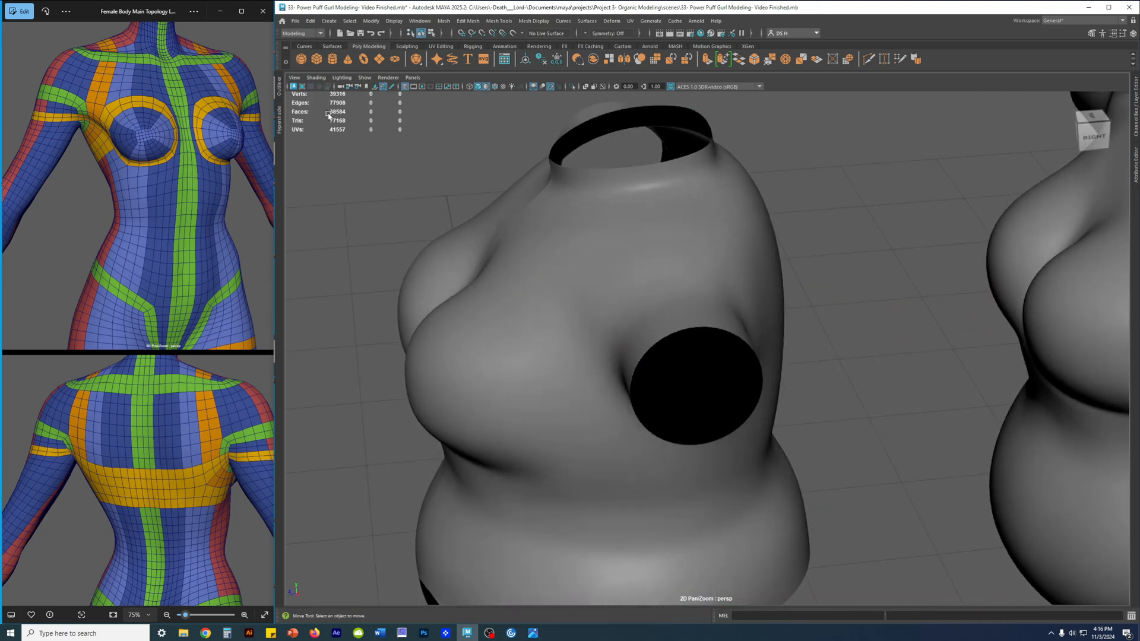
# Turn off the default material in the viewport and display the wireframe over the shaded torsos.
pyautogui.click(314, 78)
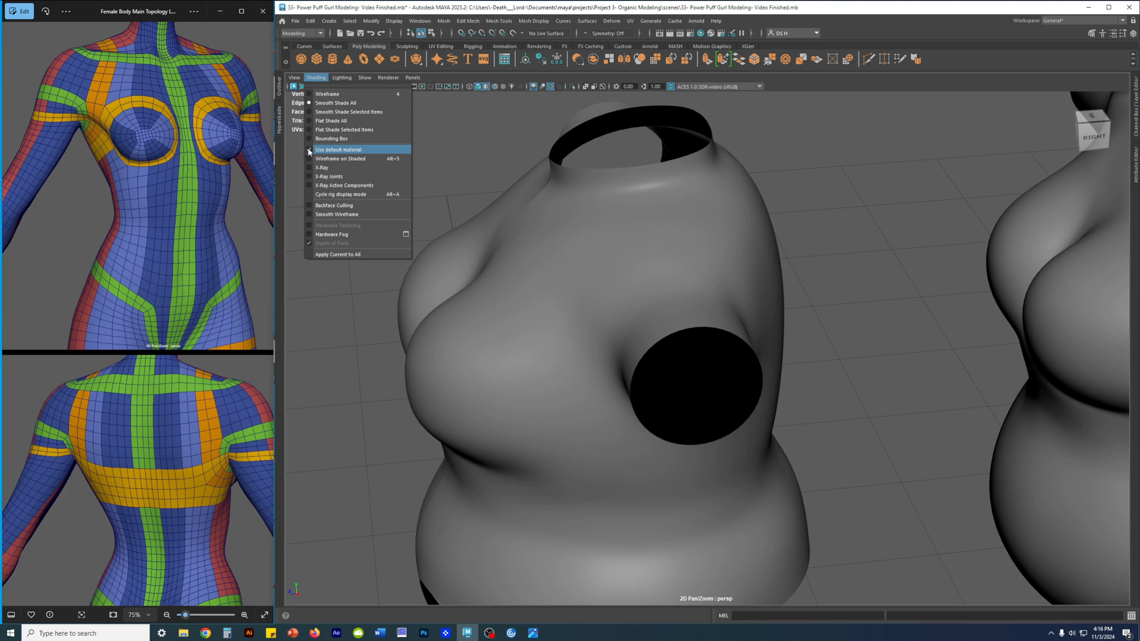
pyautogui.click(333, 149)
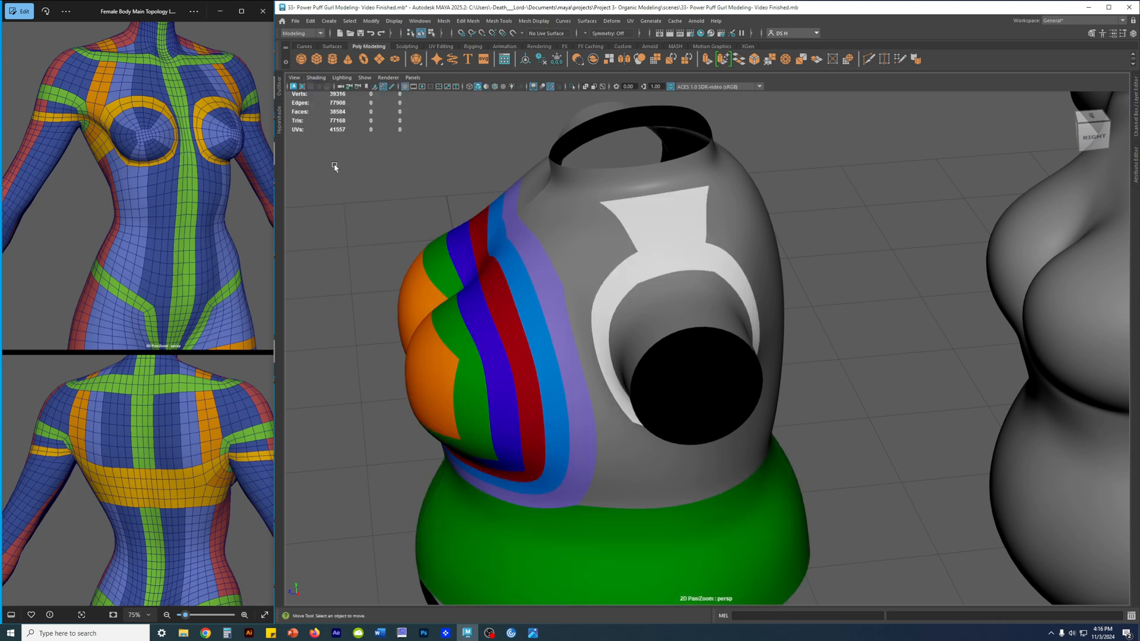
pyautogui.keyDown('alt'); pyautogui.moveTo(684, 321); pyautogui.dragTo(696, 314); pyautogui.keyUp('alt')
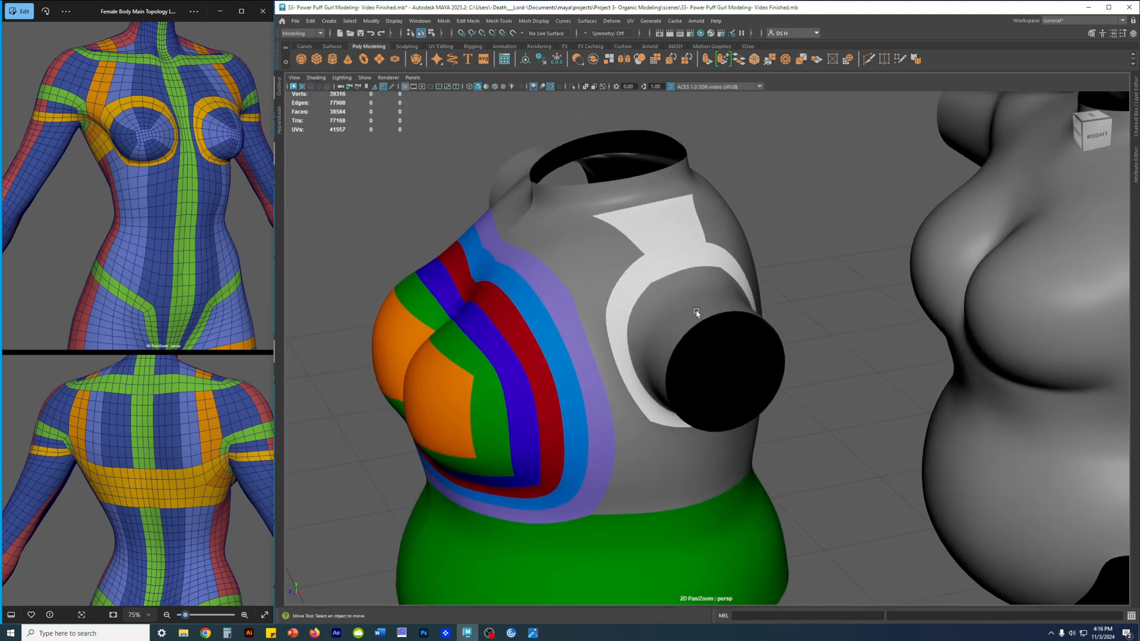
pyautogui.hotkey('alt', '5')
pyautogui.keyDown('alt'); pyautogui.moveTo(813, 259); pyautogui.dragTo(772, 207, button='right'); pyautogui.keyUp('alt')
pyautogui.keyDown('alt'); pyautogui.moveTo(687, 321); pyautogui.dragTo(658, 212); pyautogui.keyUp('alt')
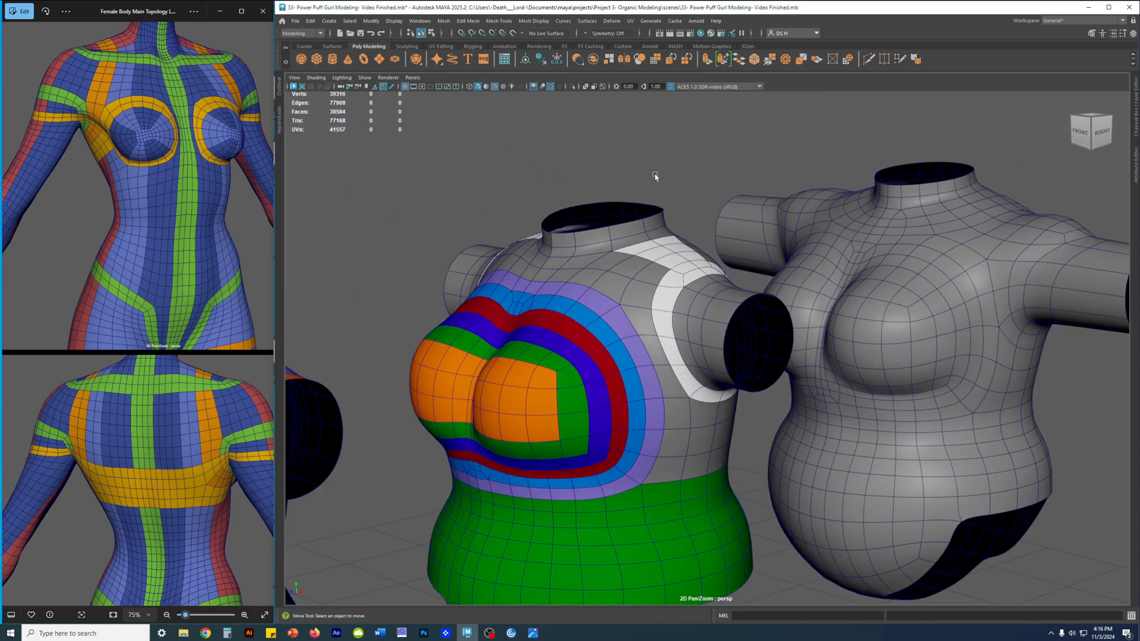
# Compare the colour-coded edge loops of the three torsos from several angles, with and without the wireframe overlay.
pyautogui.hotkey('alt', '5')
pyautogui.moveTo(742, 232)
pyautogui.keyDown('alt'); pyautogui.mouseDown()
pyautogui.moveTo(802, 231)
pyautogui.moveTo(741, 242)
pyautogui.moveTo(847, 229)
pyautogui.moveTo(838, 255)
pyautogui.moveTo(919, 359)
pyautogui.mouseUp(); pyautogui.keyUp('alt')
pyautogui.hotkey('alt', '5')
pyautogui.keyDown('alt'); pyautogui.moveTo(768, 289); pyautogui.dragTo(742, 335, button='middle'); pyautogui.keyUp('alt')
pyautogui.keyDown('alt'); pyautogui.moveTo(657, 331); pyautogui.dragTo(796, 230, button='middle'); pyautogui.keyUp('alt')
pyautogui.click(648, 257)
pyautogui.press('q')
pyautogui.keyDown('alt'); pyautogui.moveTo(671, 268); pyautogui.dragTo(730, 249); pyautogui.keyUp('alt')
pyautogui.press('f')
pyautogui.keyDown('alt'); pyautogui.moveTo(731, 250); pyautogui.dragTo(814, 238, button='right'); pyautogui.keyUp('alt')
pyautogui.keyDown('alt'); pyautogui.moveTo(814, 216); pyautogui.dragTo(656, 255, button='middle'); pyautogui.keyUp('alt')
pyautogui.click(669, 160)
pyautogui.keyDown('alt'); pyautogui.moveTo(669, 160); pyautogui.dragTo(602, 215); pyautogui.keyUp('alt')
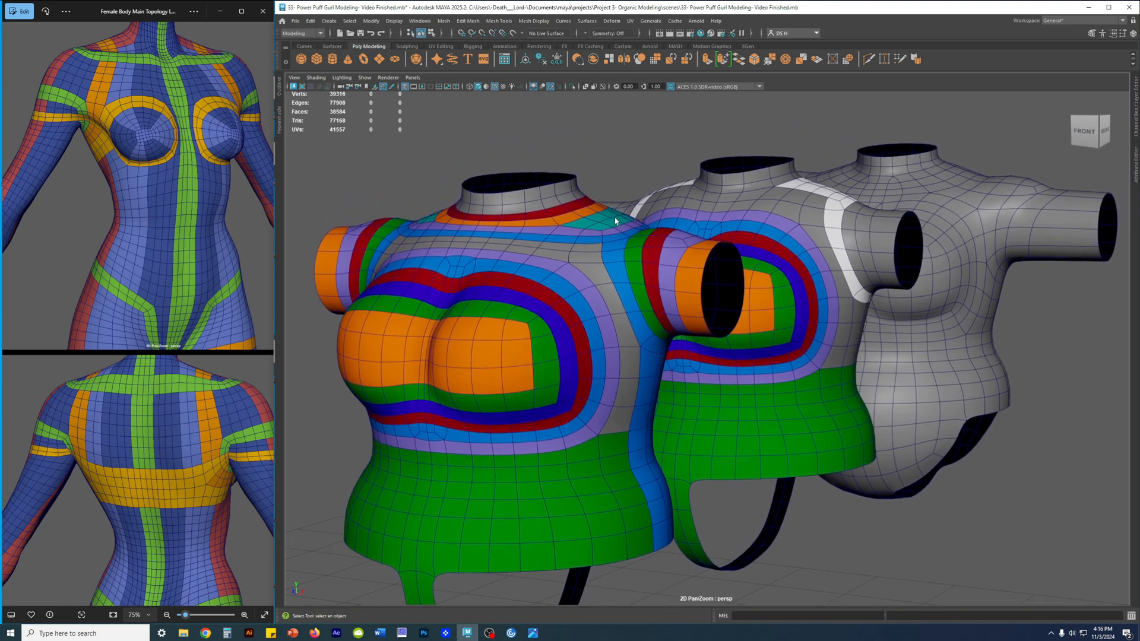
# Shift the topology reference image and examine the front torso's coloured loops across the chest, collar and shoulder.
pyautogui.moveTo(185, 129); pyautogui.dragTo(158, 277)
pyautogui.keyDown('alt'); pyautogui.moveTo(643, 252); pyautogui.dragTo(693, 316); pyautogui.keyUp('alt')
pyautogui.keyDown('alt'); pyautogui.moveTo(692, 315); pyautogui.dragTo(812, 326, button='right'); pyautogui.keyUp('alt')
pyautogui.keyDown('alt'); pyautogui.moveTo(812, 326); pyautogui.dragTo(820, 323); pyautogui.keyUp('alt')
pyautogui.keyDown('alt'); pyautogui.moveTo(713, 308); pyautogui.dragTo(875, 344, button='right'); pyautogui.keyUp('alt')
pyautogui.keyDown('alt'); pyautogui.moveTo(875, 344); pyautogui.dragTo(819, 225); pyautogui.keyUp('alt')
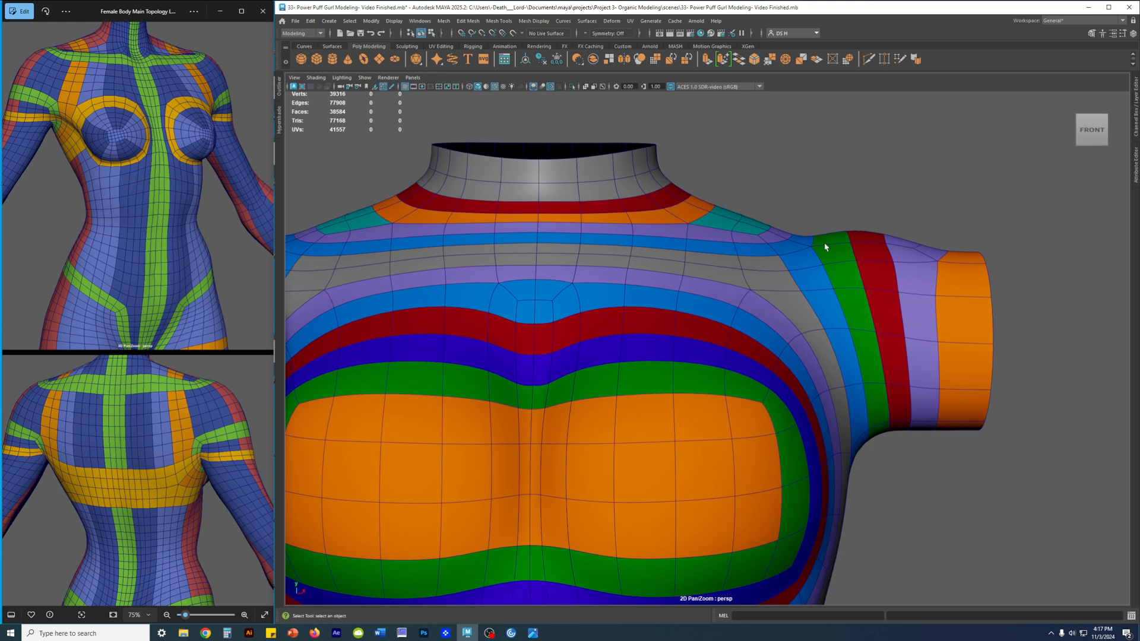
pyautogui.keyDown('alt'); pyautogui.moveTo(819, 244); pyautogui.dragTo(829, 297, button='middle'); pyautogui.keyUp('alt')
pyautogui.scroll(2, 819, 297)
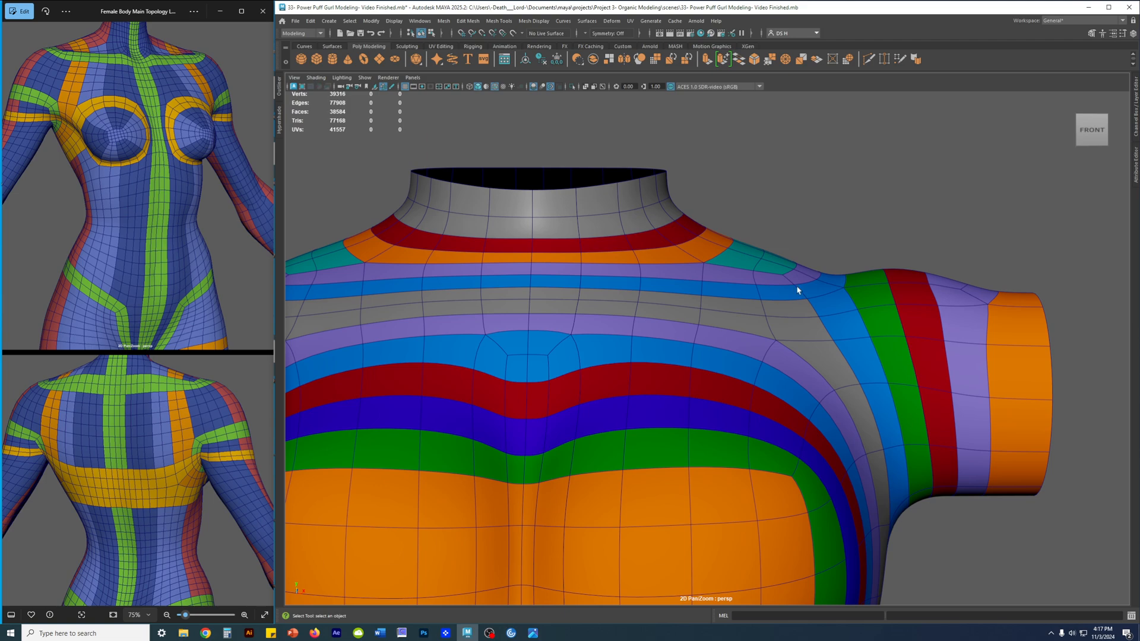
pyautogui.moveTo(724, 273)
pyautogui.keyDown('alt'); pyautogui.mouseDown()
pyautogui.moveTo(525, 258)
pyautogui.moveTo(827, 313)
pyautogui.moveTo(715, 254)
pyautogui.mouseUp(); pyautogui.keyUp('alt')
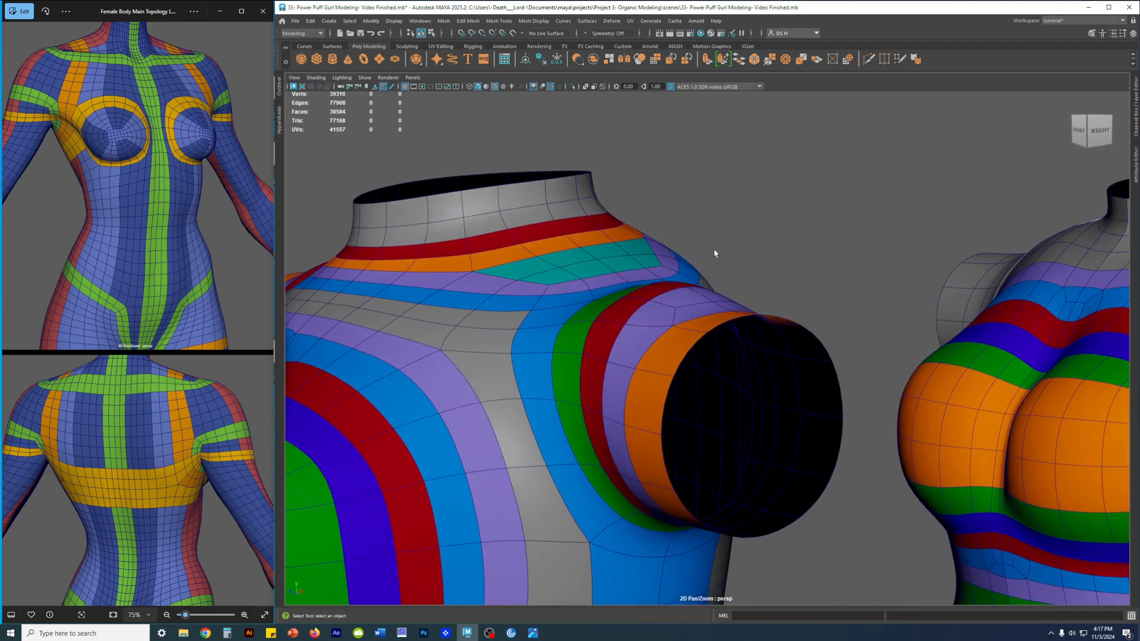
# Select the uncoloured upper-body example and inspect its shoulder topology from above.
pyautogui.keyDown('alt'); pyautogui.moveTo(593, 258); pyautogui.dragTo(732, 336); pyautogui.keyUp('alt')
pyautogui.click(615, 284)
pyautogui.press('f')
pyautogui.keyDown('alt'); pyautogui.moveTo(733, 336); pyautogui.dragTo(889, 360, button='right'); pyautogui.keyUp('alt')
pyautogui.click(889, 360)
pyautogui.keyDown('alt'); pyautogui.moveTo(890, 359); pyautogui.dragTo(833, 355); pyautogui.keyUp('alt')
pyautogui.click(796, 306)
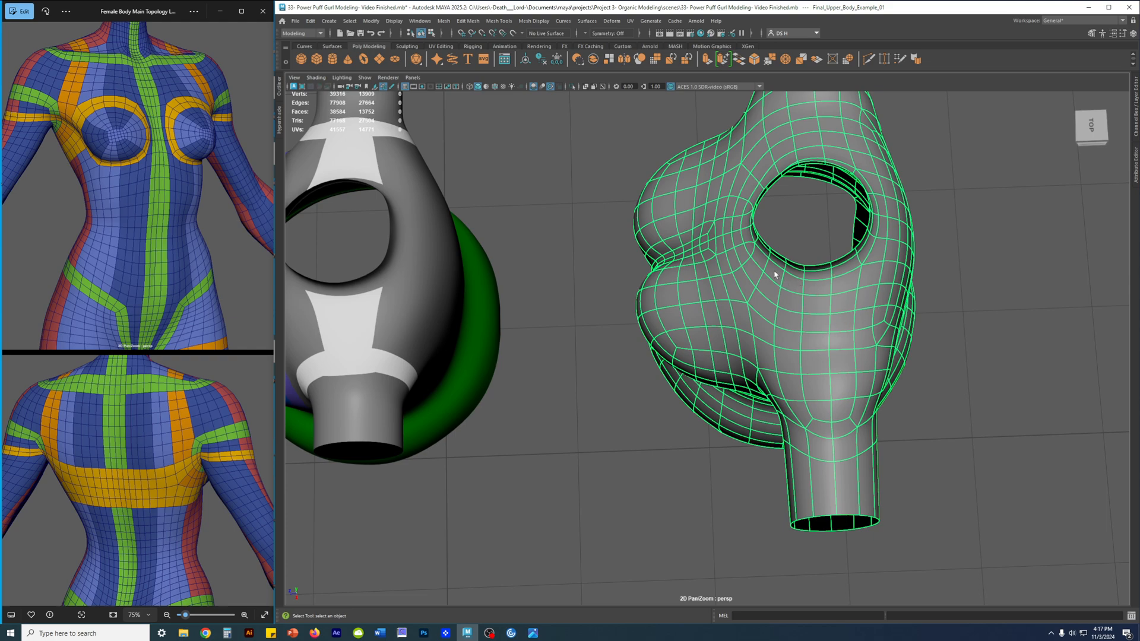
# Examine the shoulder flow of the example torsos up close, toggling between the smoothed preview and the base mesh.
pyautogui.keyDown('alt'); pyautogui.moveTo(879, 333); pyautogui.dragTo(658, 324); pyautogui.keyUp('alt')
pyautogui.keyDown('alt'); pyautogui.moveTo(658, 325); pyautogui.dragTo(842, 368, button='middle'); pyautogui.keyUp('alt')
pyautogui.keyDown('alt'); pyautogui.moveTo(843, 369); pyautogui.dragTo(785, 320); pyautogui.keyUp('alt')
pyautogui.scroll(4, 783, 335)
pyautogui.click(783, 335)
pyautogui.keyDown('alt'); pyautogui.moveTo(785, 321); pyautogui.dragTo(732, 368, button='middle'); pyautogui.keyUp('alt')
pyautogui.click(861, 288)
pyautogui.click(816, 310)
pyautogui.click(874, 275)
pyautogui.keyDown('alt'); pyautogui.moveTo(873, 275); pyautogui.dragTo(990, 359); pyautogui.keyUp('alt')
pyautogui.press('3')
pyautogui.press('1')
pyautogui.press('3')
pyautogui.click(949, 304)
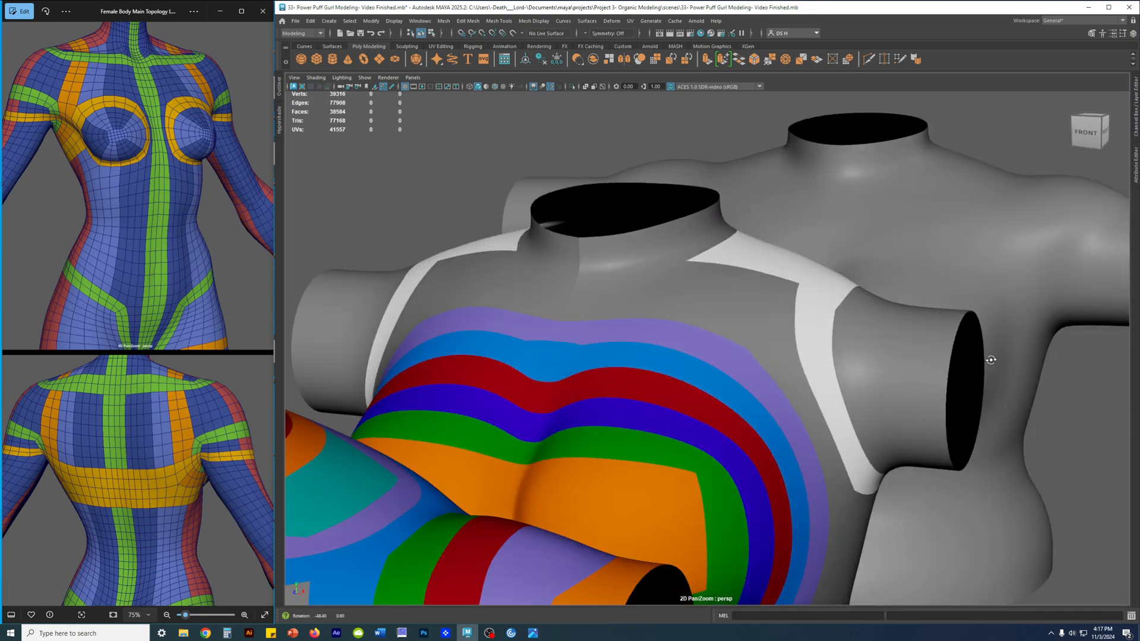
# Select the front colour-coded torso and inspect the loops running around its neck and shoulder.
pyautogui.keyDown('alt'); pyautogui.moveTo(990, 359); pyautogui.dragTo(717, 340, button='right'); pyautogui.keyUp('alt')
pyautogui.keyDown('alt'); pyautogui.moveTo(718, 340); pyautogui.dragTo(747, 274, button='middle'); pyautogui.keyUp('alt')
pyautogui.click(601, 323)
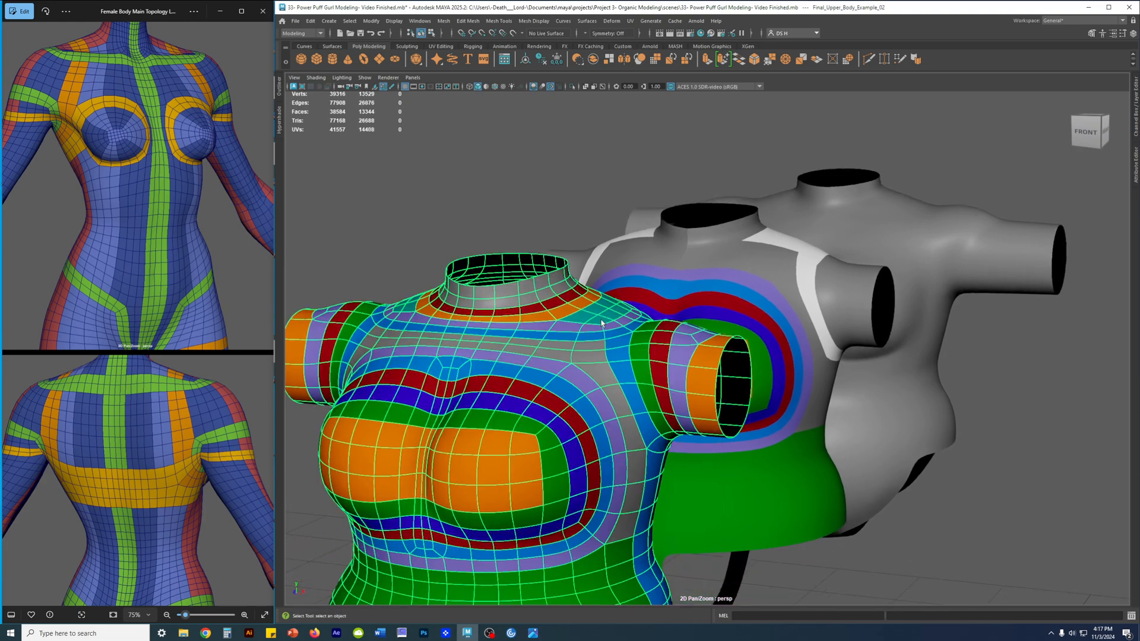
pyautogui.keyDown('alt'); pyautogui.moveTo(601, 322); pyautogui.dragTo(530, 344); pyautogui.keyUp('alt')
pyautogui.keyDown('alt'); pyautogui.moveTo(529, 344); pyautogui.dragTo(740, 324, button='middle'); pyautogui.keyUp('alt')
pyautogui.scroll(3, 683, 362)
pyautogui.keyDown('alt'); pyautogui.moveTo(683, 361); pyautogui.dragTo(663, 341); pyautogui.keyUp('alt')
pyautogui.keyDown('alt'); pyautogui.moveTo(882, 319); pyautogui.dragTo(795, 250); pyautogui.keyUp('alt')
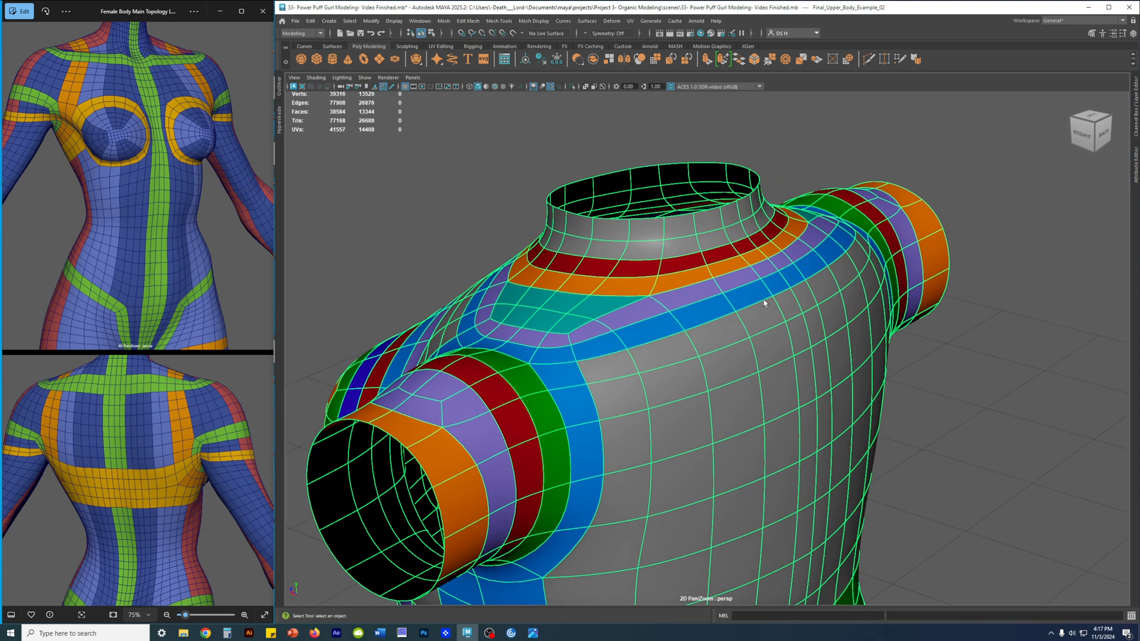
# Inspect the collar and armhole loops across the torso's upper back and side, and clear the selection.
pyautogui.keyDown('alt'); pyautogui.moveTo(604, 365); pyautogui.dragTo(763, 359); pyautogui.keyUp('alt')
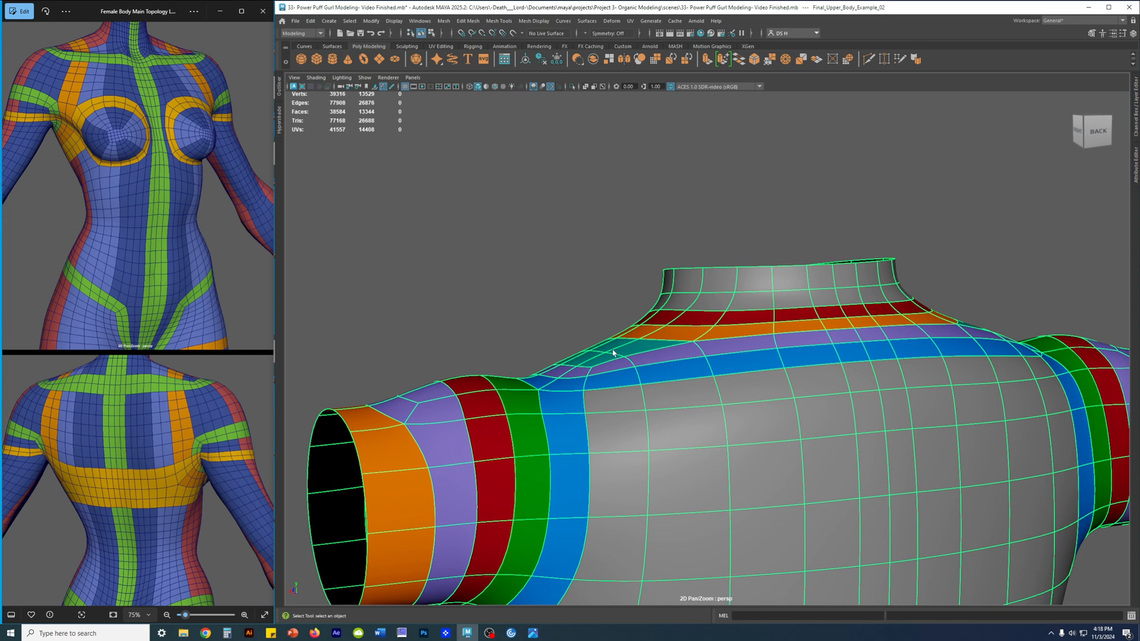
pyautogui.keyDown('alt'); pyautogui.moveTo(632, 355); pyautogui.dragTo(661, 349); pyautogui.keyUp('alt')
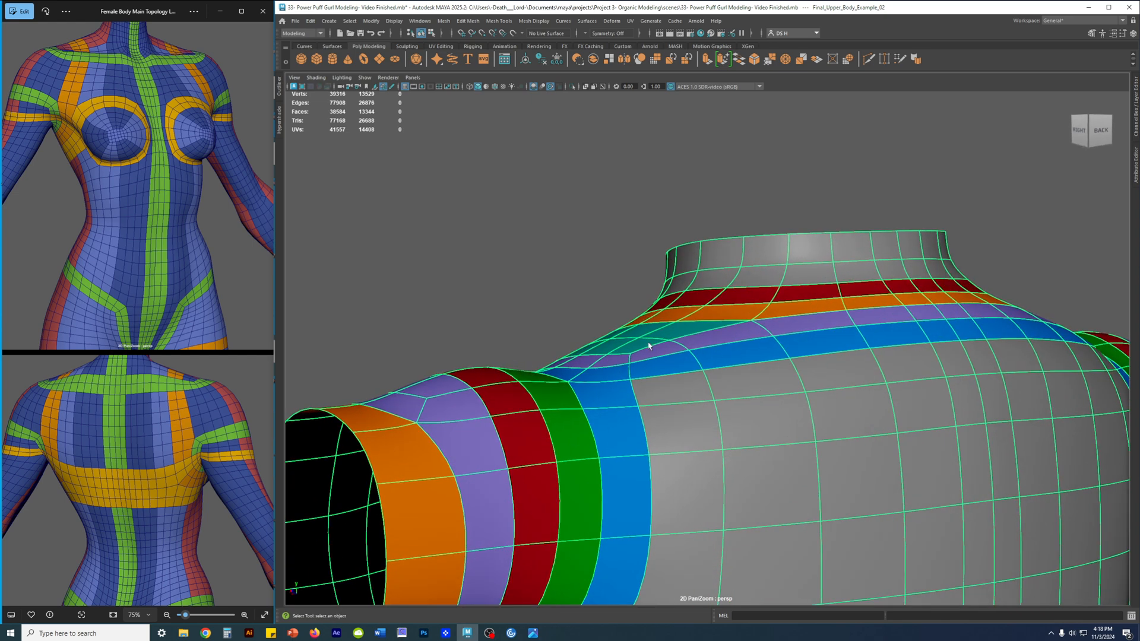
pyautogui.keyDown('alt'); pyautogui.moveTo(728, 292); pyautogui.dragTo(750, 372); pyautogui.keyUp('alt')
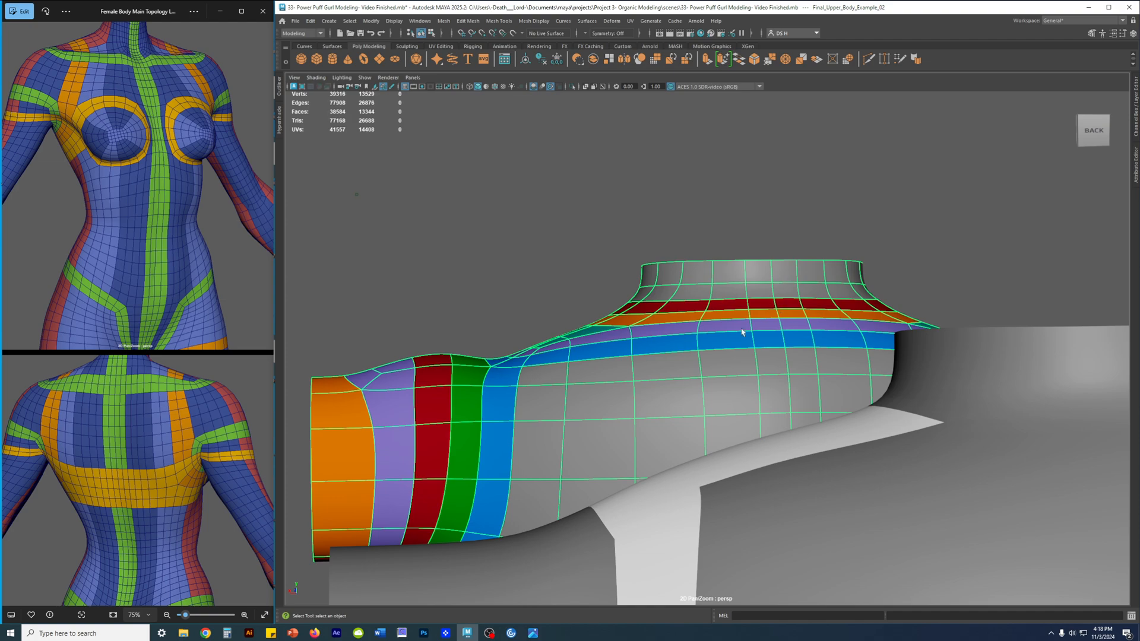
pyautogui.keyDown('alt'); pyautogui.moveTo(760, 393); pyautogui.dragTo(818, 329); pyautogui.keyUp('alt')
pyautogui.click(934, 331)
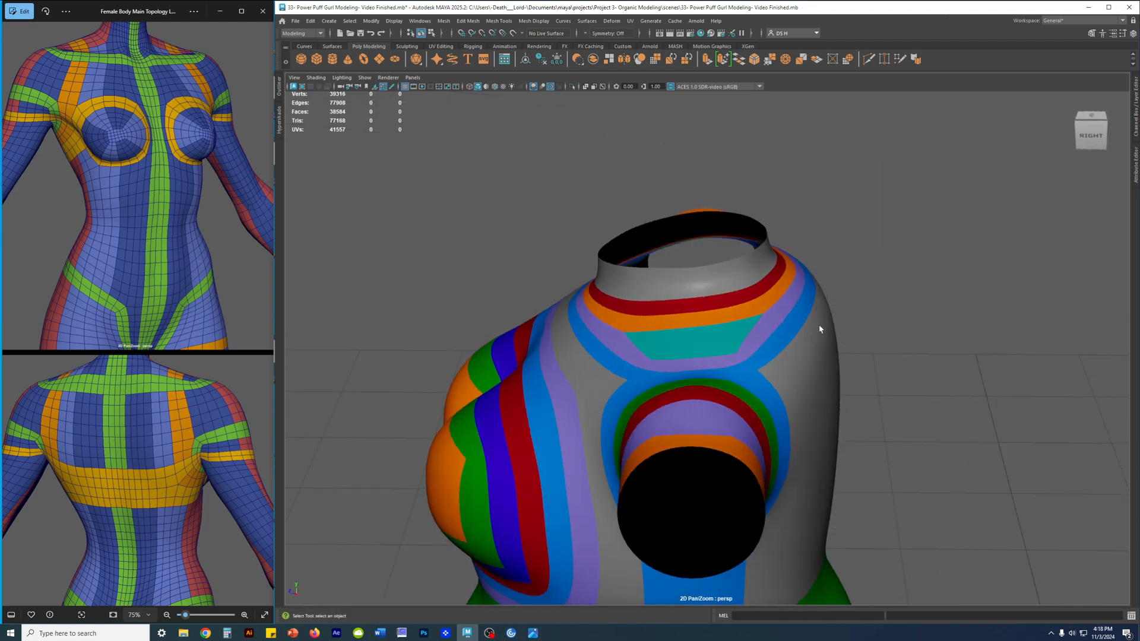
# Turn the default material back on and select both halves of the middle torso.
pyautogui.click(316, 77)
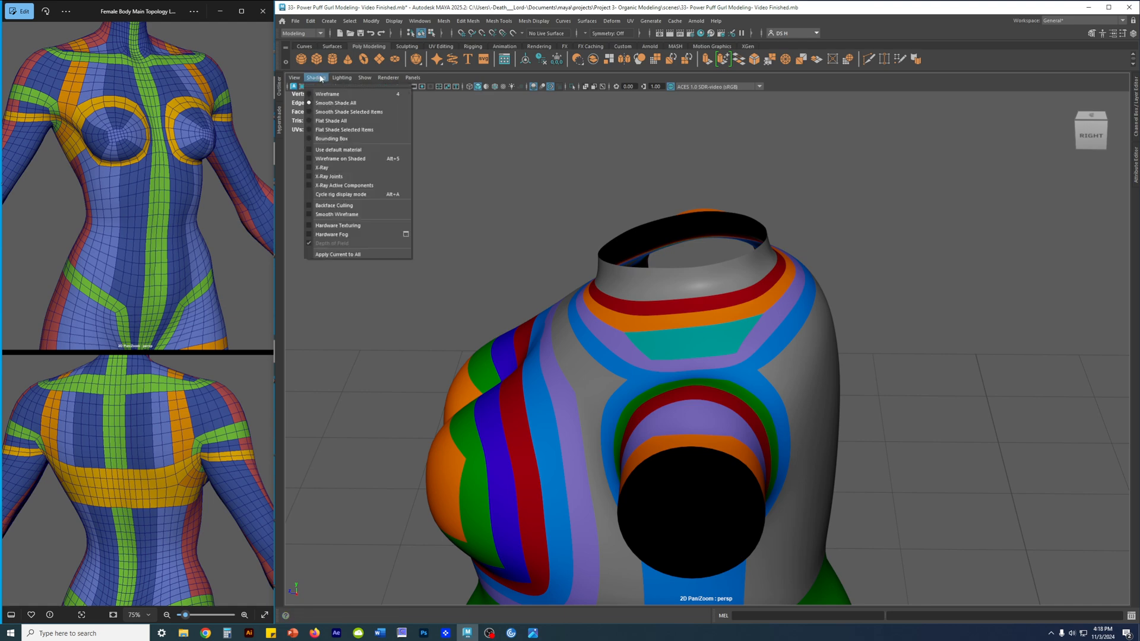
pyautogui.click(335, 150)
pyautogui.moveTo(340, 190)
pyautogui.keyDown('alt'); pyautogui.mouseDown()
pyautogui.moveTo(740, 318)
pyautogui.moveTo(816, 303)
pyautogui.mouseUp(); pyautogui.keyUp('alt')
pyautogui.click(857, 289)
pyautogui.keyDown('alt'); pyautogui.moveTo(782, 353); pyautogui.dragTo(826, 288); pyautogui.keyUp('alt')
pyautogui.keyDown('alt'); pyautogui.moveTo(848, 260); pyautogui.dragTo(734, 284, button='middle'); pyautogui.keyUp('alt')
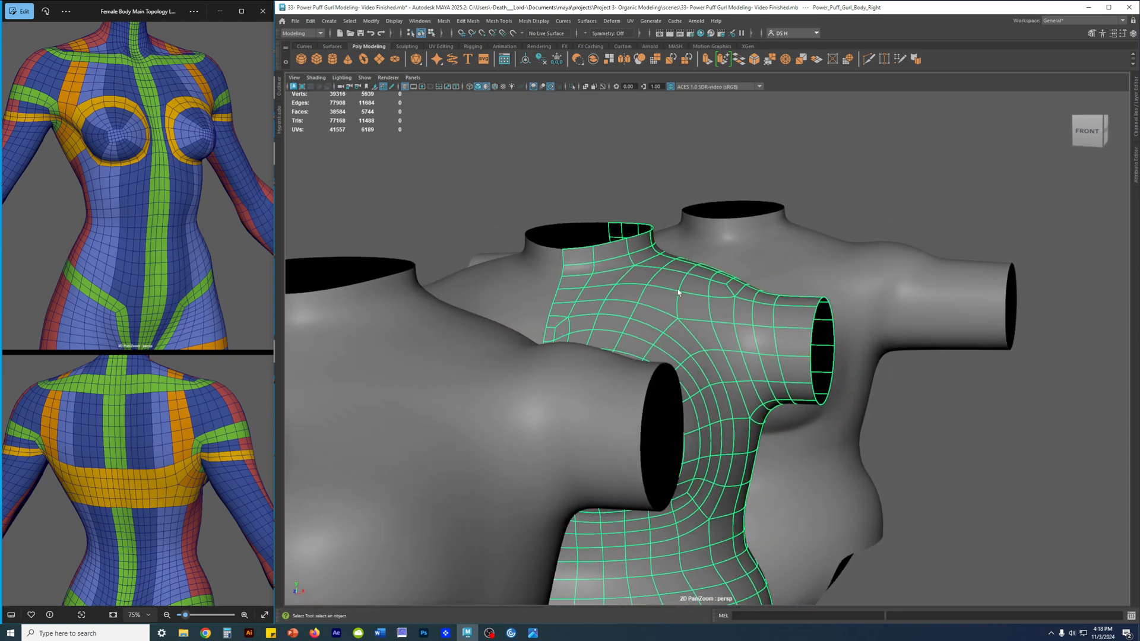
pyautogui.keyDown('alt'); pyautogui.moveTo(734, 283); pyautogui.dragTo(712, 280); pyautogui.keyUp('alt')
pyautogui.keyDown('alt'); pyautogui.moveTo(713, 279); pyautogui.dragTo(397, 247, button='middle'); pyautogui.keyUp('alt')
pyautogui.keyDown('alt'); pyautogui.moveTo(398, 247); pyautogui.dragTo(746, 323, button='right'); pyautogui.keyUp('alt')
pyautogui.keyDown('shift'); pyautogui.click(717, 277); pyautogui.keyUp('shift')
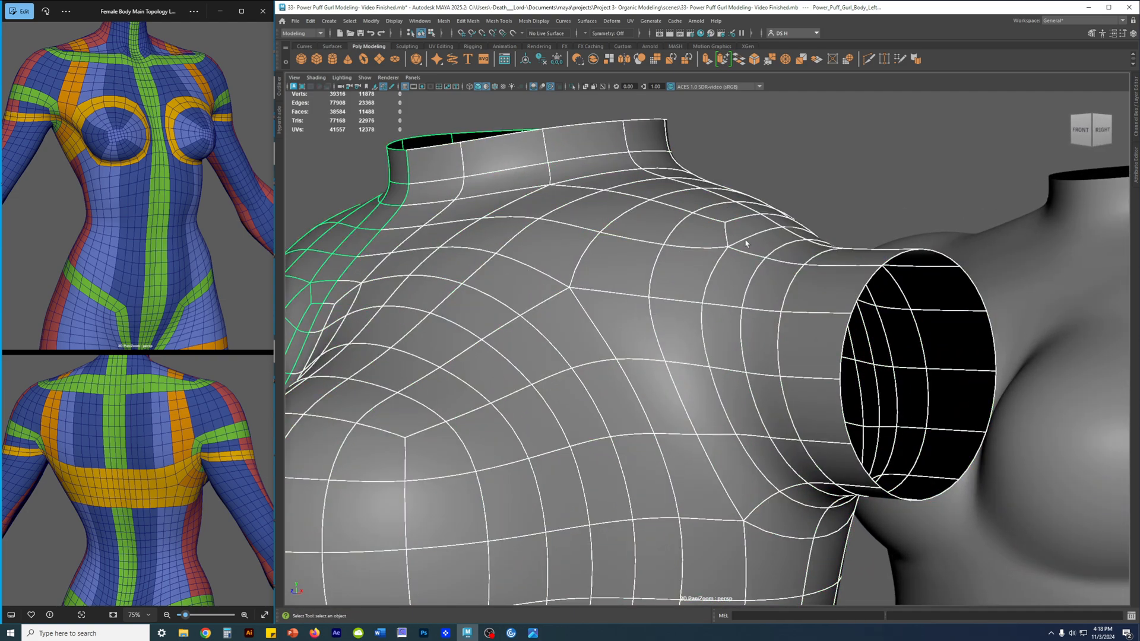
# Examine the middle torso's shoulder and armhole wireframe against the neighbouring torsos.
pyautogui.keyDown('alt'); pyautogui.moveTo(718, 277); pyautogui.dragTo(774, 272); pyautogui.keyUp('alt')
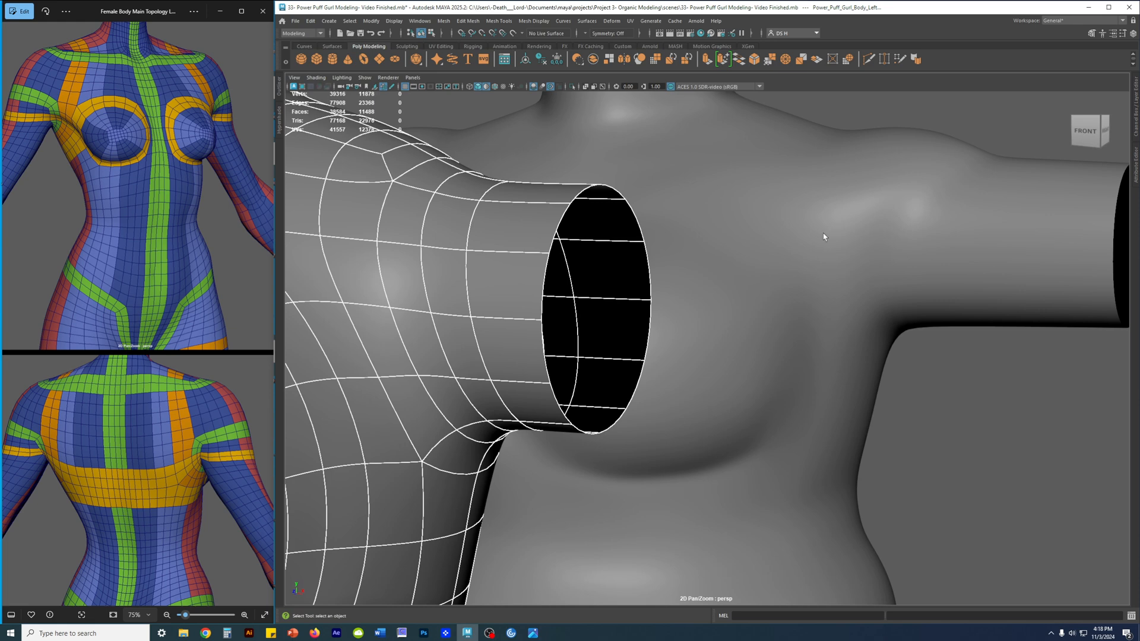
pyautogui.keyDown('alt'); pyautogui.moveTo(944, 234); pyautogui.dragTo(888, 252); pyautogui.keyUp('alt')
pyautogui.keyDown('alt'); pyautogui.moveTo(888, 252); pyautogui.dragTo(567, 300, button='right'); pyautogui.keyUp('alt')
pyautogui.keyDown('alt'); pyautogui.moveTo(567, 300); pyautogui.dragTo(705, 339, button='middle'); pyautogui.keyUp('alt')
pyautogui.keyDown('alt'); pyautogui.moveTo(705, 338); pyautogui.dragTo(678, 331); pyautogui.keyUp('alt')
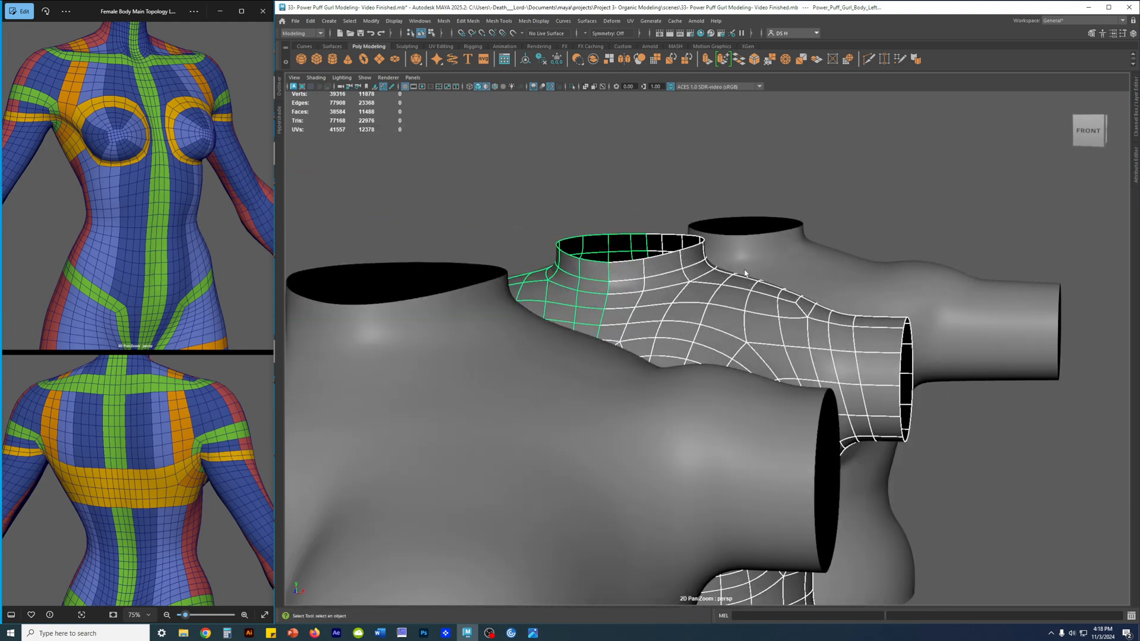
pyautogui.keyDown('alt'); pyautogui.moveTo(730, 290); pyautogui.dragTo(564, 289); pyautogui.keyUp('alt')
pyautogui.keyDown('alt'); pyautogui.moveTo(920, 285); pyautogui.dragTo(535, 285, button='middle'); pyautogui.keyUp('alt')
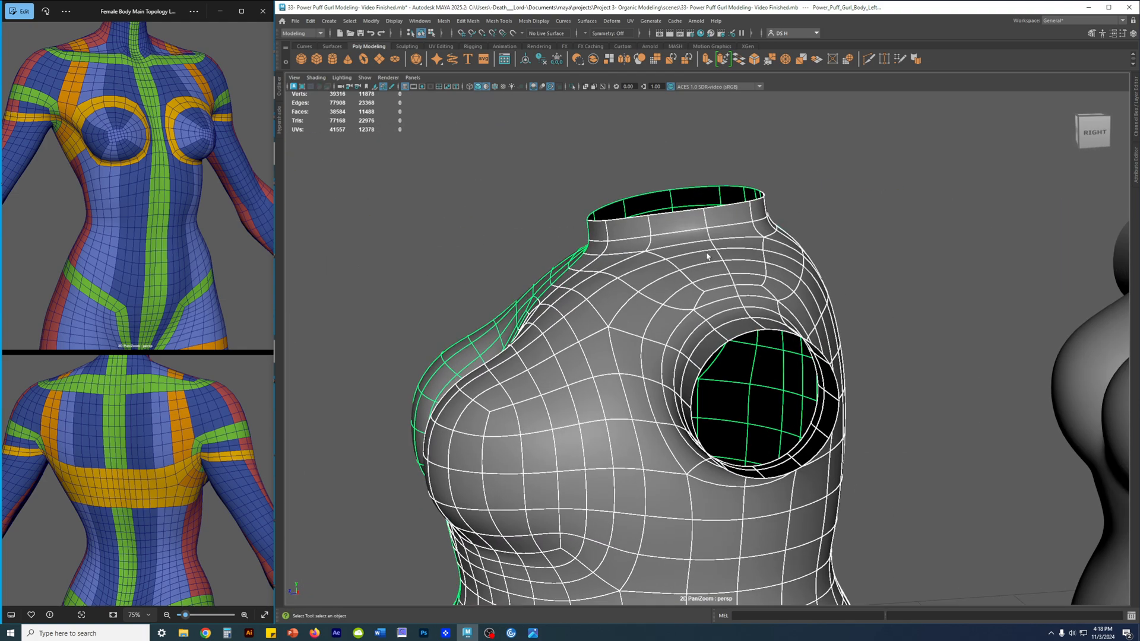
pyautogui.keyDown('alt'); pyautogui.moveTo(534, 285); pyautogui.dragTo(784, 258); pyautogui.keyUp('alt')
pyautogui.keyDown('alt'); pyautogui.moveTo(784, 257); pyautogui.dragTo(862, 234, button='middle'); pyautogui.keyUp('alt')
pyautogui.keyDown('alt'); pyautogui.moveTo(861, 234); pyautogui.dragTo(732, 319, button='right'); pyautogui.keyUp('alt')
pyautogui.keyDown('alt'); pyautogui.moveTo(637, 267); pyautogui.dragTo(512, 259); pyautogui.keyUp('alt')
pyautogui.keyDown('alt'); pyautogui.moveTo(752, 285); pyautogui.dragTo(844, 315); pyautogui.keyUp('alt')
# Switch the middle torso's right half to face selection and select the patch of faces between neck and shoulder.
pyautogui.moveTo(621, 220); pyautogui.dragTo(621, 255, button='right')
pyautogui.click(621, 255)
pyautogui.keyDown('shift'); pyautogui.doubleClick(720, 304); pyautogui.keyUp('shift')
pyautogui.keyDown('shift'); pyautogui.click(768, 305); pyautogui.keyUp('shift')
pyautogui.keyDown('shift'); pyautogui.click(805, 289); pyautogui.keyUp('shift')
pyautogui.keyDown('alt'); pyautogui.moveTo(806, 289); pyautogui.dragTo(716, 288); pyautogui.keyUp('alt')
pyautogui.keyDown('shift'); pyautogui.doubleClick(895, 224); pyautogui.keyUp('shift')
pyautogui.keyDown('shift'); pyautogui.doubleClick(846, 216); pyautogui.keyUp('shift')
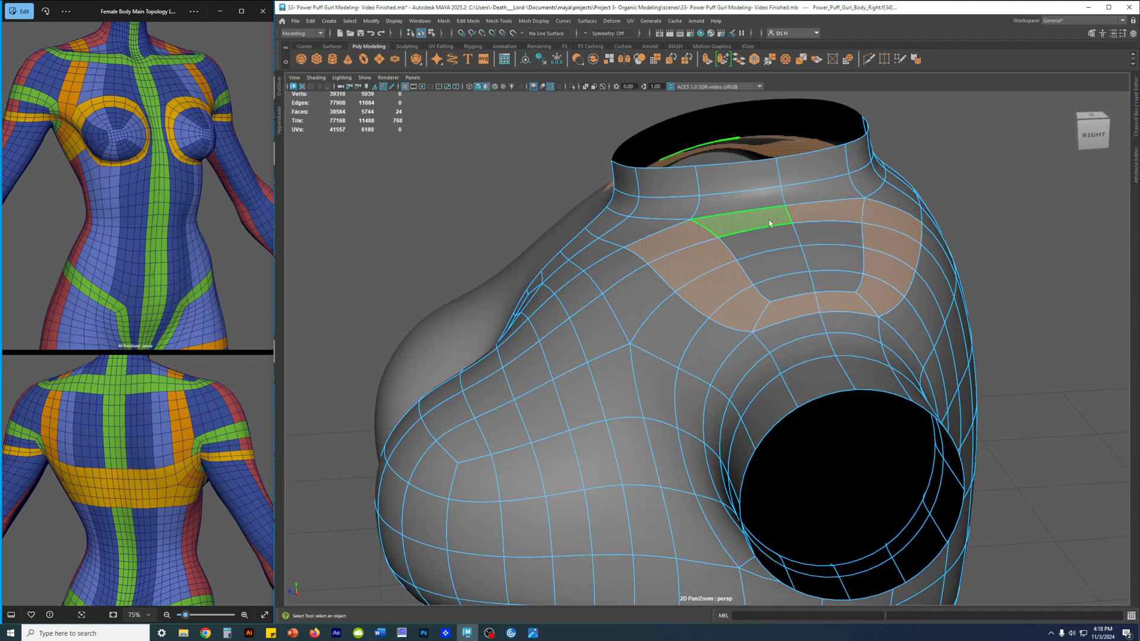
pyautogui.keyDown('shift'); pyautogui.doubleClick(770, 266); pyautogui.keyUp('shift')
pyautogui.keyDown('alt'); pyautogui.moveTo(770, 266); pyautogui.dragTo(654, 288); pyautogui.keyUp('alt')
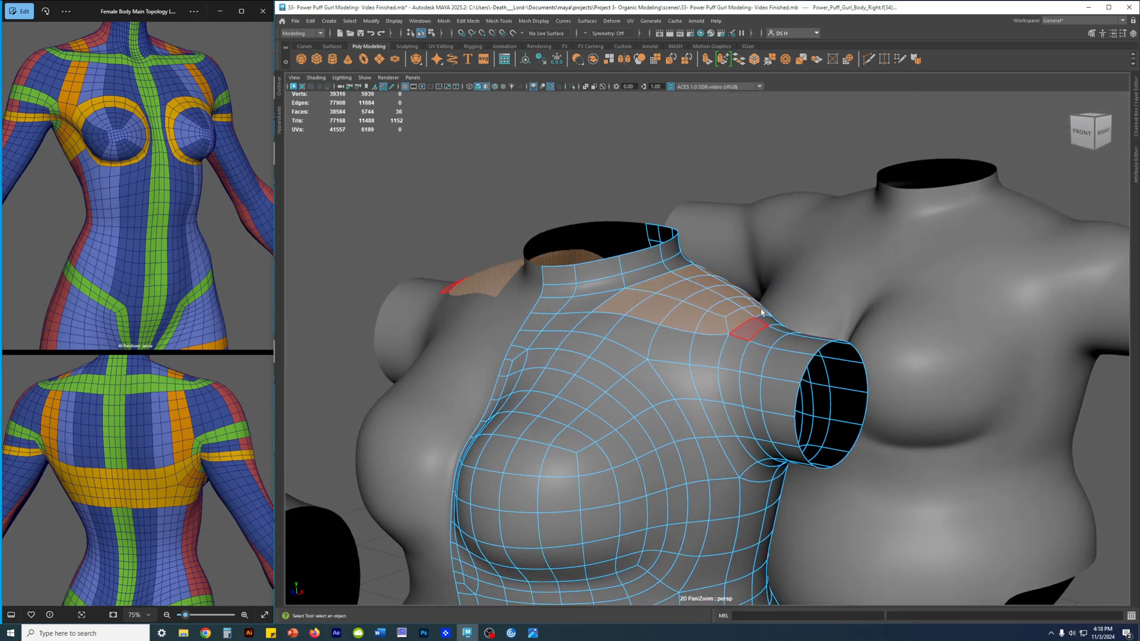
# Select the front example torso, switch it to face selection and frame it in the view.
pyautogui.keyDown('alt'); pyautogui.moveTo(824, 357); pyautogui.dragTo(744, 302, button='right'); pyautogui.keyUp('alt')
pyautogui.keyDown('alt'); pyautogui.moveTo(745, 302); pyautogui.dragTo(565, 262); pyautogui.keyUp('alt')
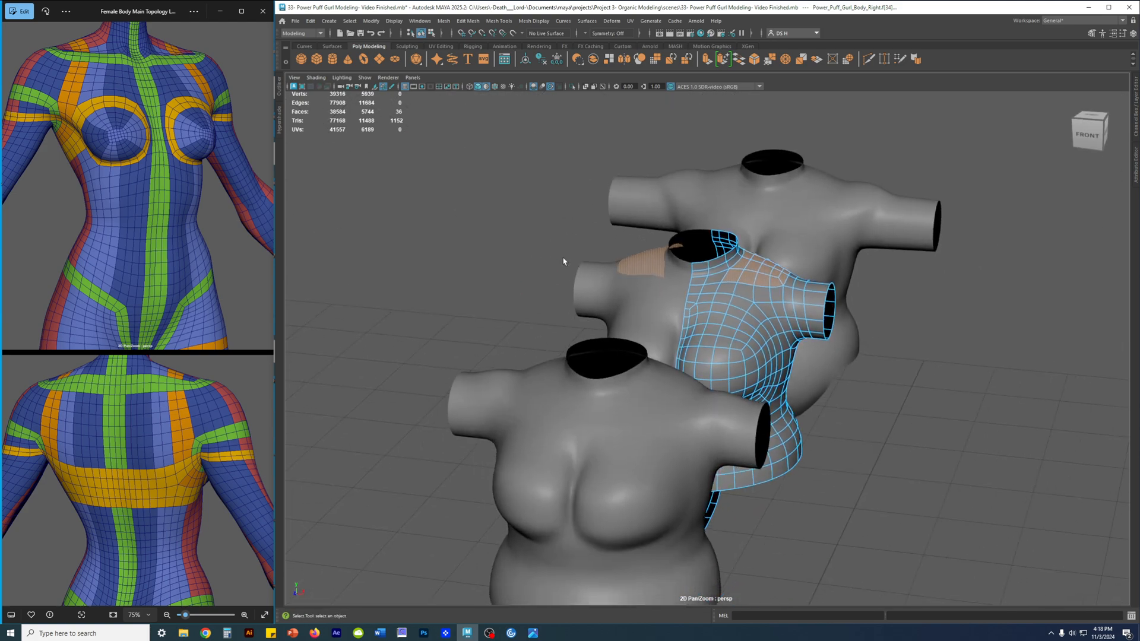
pyautogui.keyDown('alt'); pyautogui.moveTo(565, 262); pyautogui.dragTo(693, 512, button='right'); pyautogui.keyUp('alt')
pyautogui.keyDown('alt'); pyautogui.moveTo(692, 512); pyautogui.dragTo(695, 395, button='middle'); pyautogui.keyUp('alt')
pyautogui.click(644, 321)
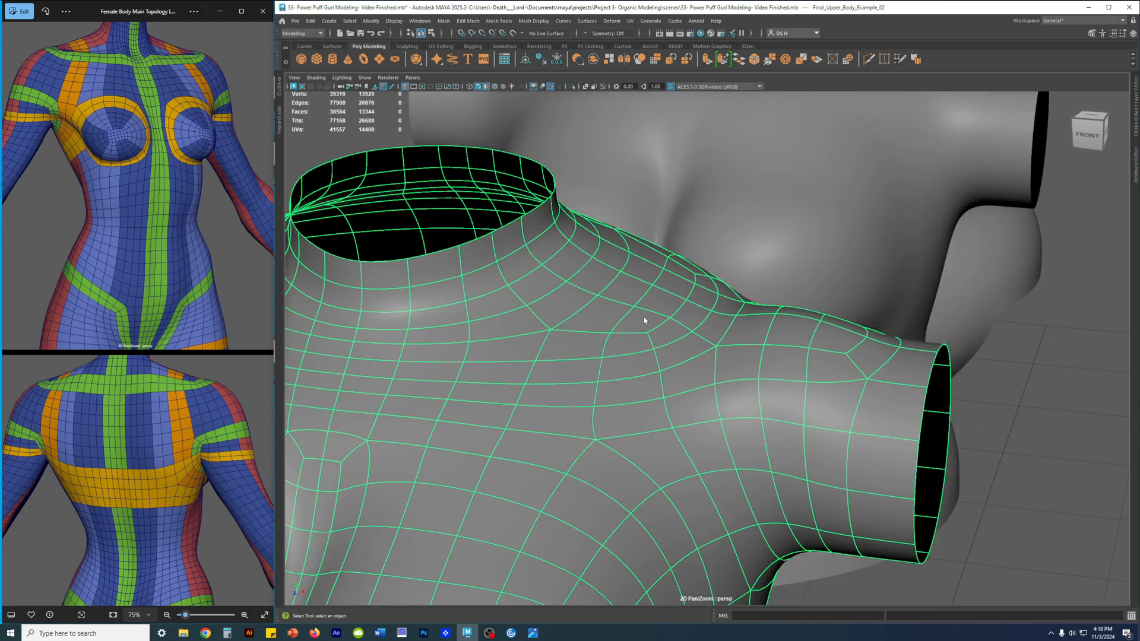
pyautogui.moveTo(667, 291); pyautogui.dragTo(689, 476, button='right')
pyautogui.keyDown('alt'); pyautogui.moveTo(692, 433); pyautogui.dragTo(540, 402); pyautogui.keyUp('alt')
pyautogui.keyDown('alt'); pyautogui.moveTo(540, 402); pyautogui.dragTo(721, 410, button='middle'); pyautogui.keyUp('alt')
pyautogui.press('a')
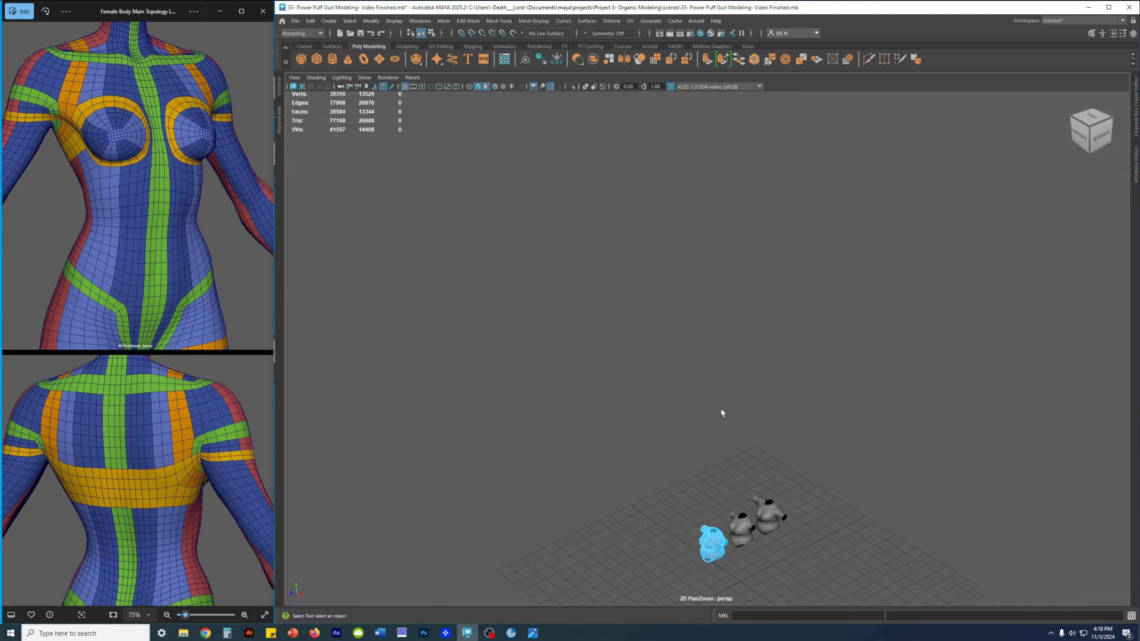
pyautogui.press('f')
pyautogui.click(885, 458)
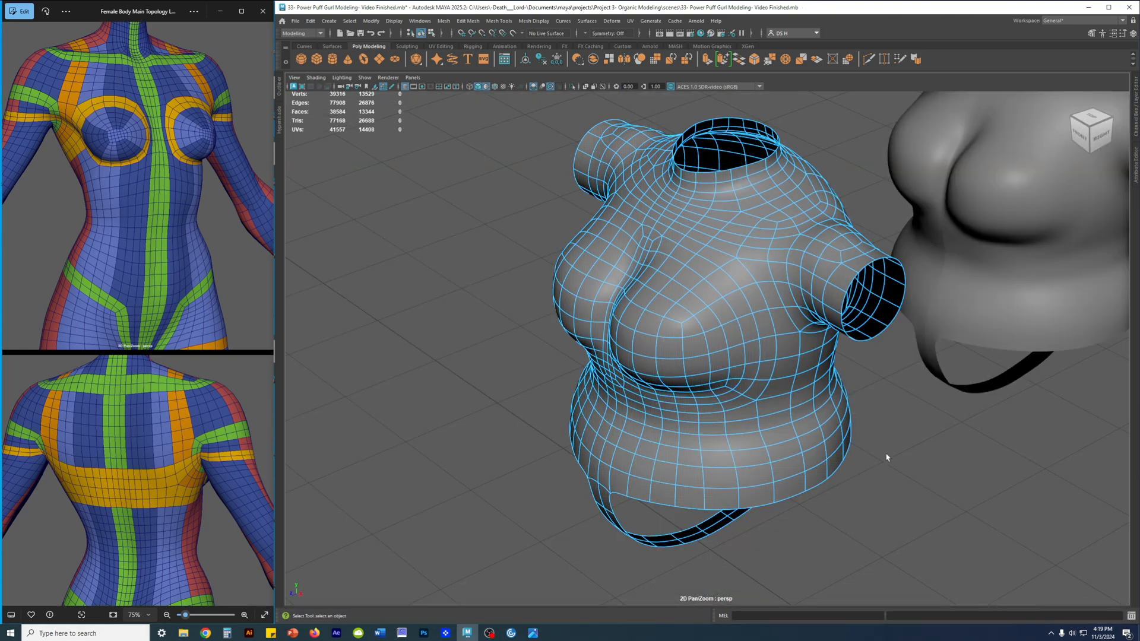
# Select the small block of faces on top of the front torso's shoulder, near the arm opening.
pyautogui.keyDown('alt'); pyautogui.moveTo(885, 458); pyautogui.dragTo(768, 369); pyautogui.keyUp('alt')
pyautogui.keyDown('alt'); pyautogui.moveTo(769, 369); pyautogui.dragTo(739, 401, button='middle'); pyautogui.keyUp('alt')
pyautogui.keyDown('alt'); pyautogui.moveTo(740, 401); pyautogui.dragTo(891, 395, button='right'); pyautogui.keyUp('alt')
pyautogui.click(786, 349)
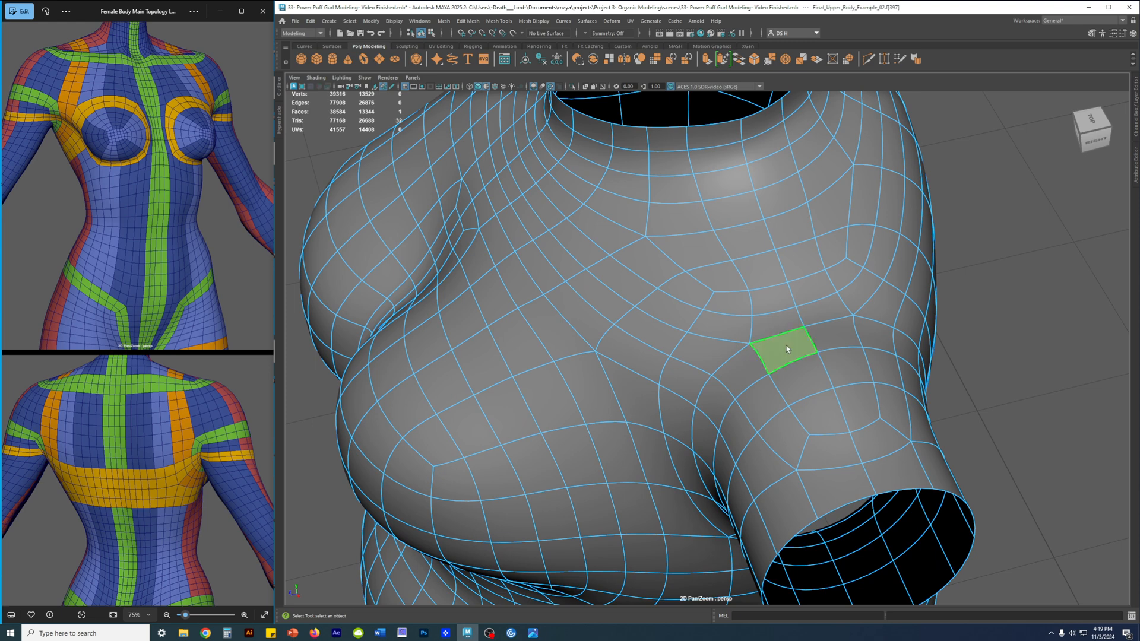
pyautogui.keyDown('shift'); pyautogui.click(804, 389); pyautogui.keyUp('shift')
pyautogui.keyDown('shift'); pyautogui.click(817, 419); pyautogui.keyUp('shift')
pyautogui.keyDown('shift'); pyautogui.click(830, 337); pyautogui.keyUp('shift')
pyautogui.keyDown('shift'); pyautogui.doubleClick(855, 404); pyautogui.keyUp('shift')
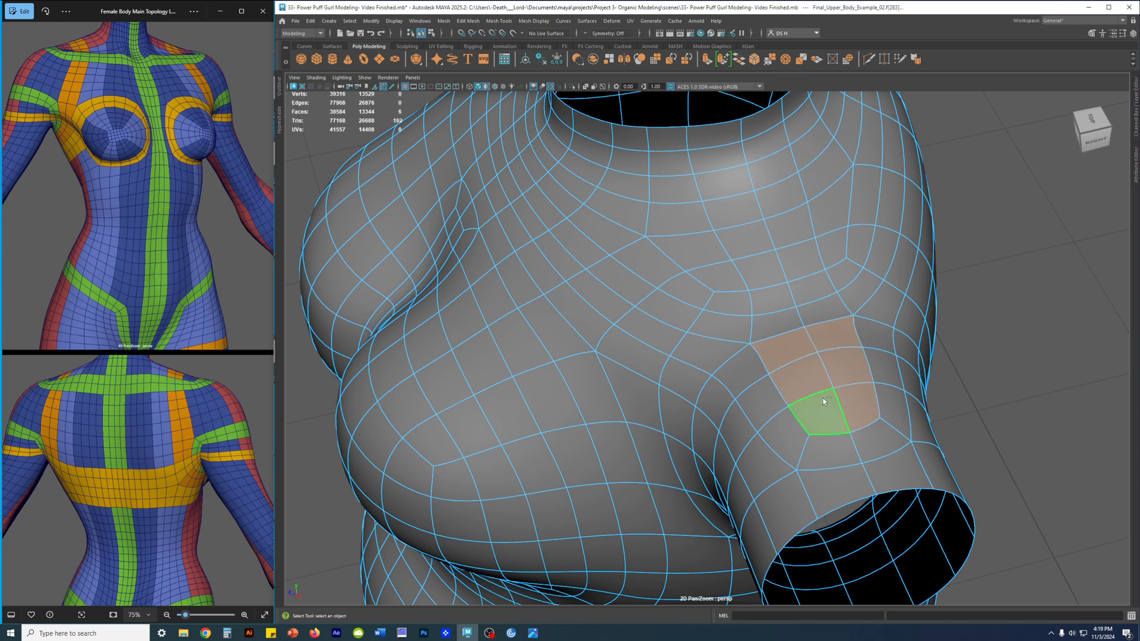
# Add the faces surrounding the shoulder block to the selection to form a larger patch.
pyautogui.keyDown('shift'); pyautogui.click(745, 370); pyautogui.keyUp('shift')
pyautogui.keyDown('shift'); pyautogui.doubleClick(779, 432); pyautogui.keyUp('shift')
pyautogui.keyDown('shift'); pyautogui.click(875, 339); pyautogui.keyUp('shift')
pyautogui.keyDown('shift'); pyautogui.doubleClick(889, 409); pyautogui.keyUp('shift')
pyautogui.keyDown('shift'); pyautogui.click(885, 435); pyautogui.keyUp('shift')
pyautogui.keyDown('shift'); pyautogui.click(838, 451); pyautogui.keyUp('shift')
pyautogui.keyDown('alt'); pyautogui.moveTo(837, 451); pyautogui.dragTo(847, 443); pyautogui.keyUp('alt')
pyautogui.press('w')
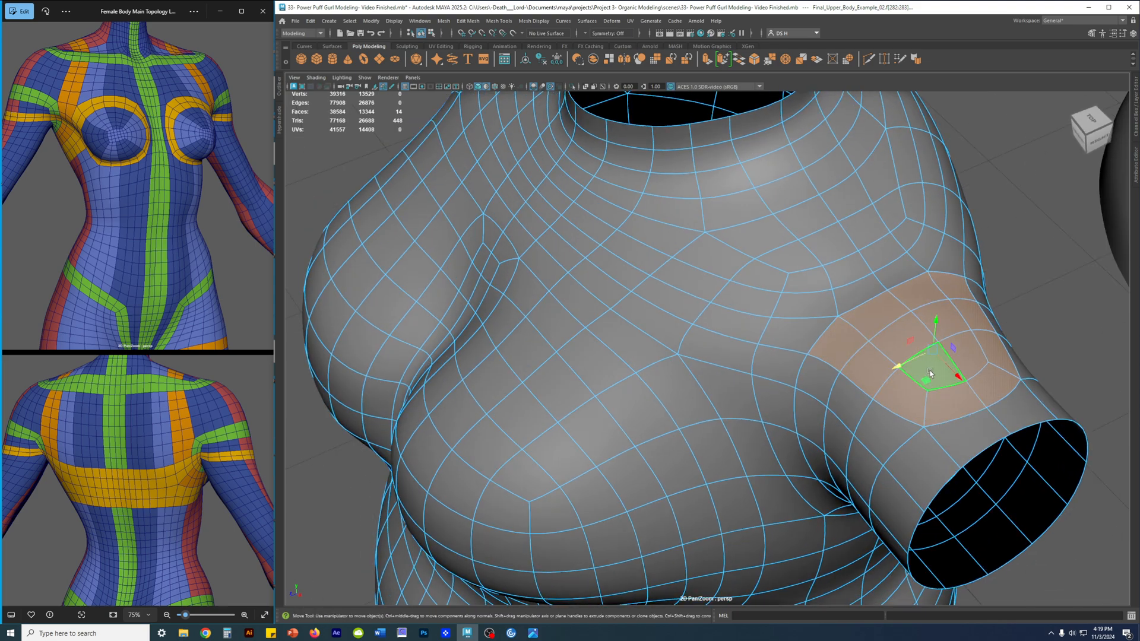
pyautogui.press('f')
pyautogui.keyDown('alt'); pyautogui.moveTo(812, 369); pyautogui.dragTo(711, 345, button='right'); pyautogui.keyUp('alt')
pyautogui.keyDown('alt'); pyautogui.moveTo(744, 386); pyautogui.dragTo(579, 360, button='right'); pyautogui.keyUp('alt')
pyautogui.keyDown('alt'); pyautogui.moveTo(579, 360); pyautogui.dragTo(716, 427, button='middle'); pyautogui.keyUp('alt')
pyautogui.keyDown('alt'); pyautogui.moveTo(718, 428); pyautogui.dragTo(712, 412); pyautogui.keyUp('alt')
pyautogui.keyDown('alt'); pyautogui.moveTo(713, 411); pyautogui.dragTo(761, 445, button='right'); pyautogui.keyUp('alt')
pyautogui.keyDown('alt'); pyautogui.moveTo(746, 453); pyautogui.dragTo(810, 463); pyautogui.keyUp('alt')
# Add the full face loop circling the collar and upper shoulders to the selection.
pyautogui.keyDown('shift'); pyautogui.click(461, 389); pyautogui.keyUp('shift')
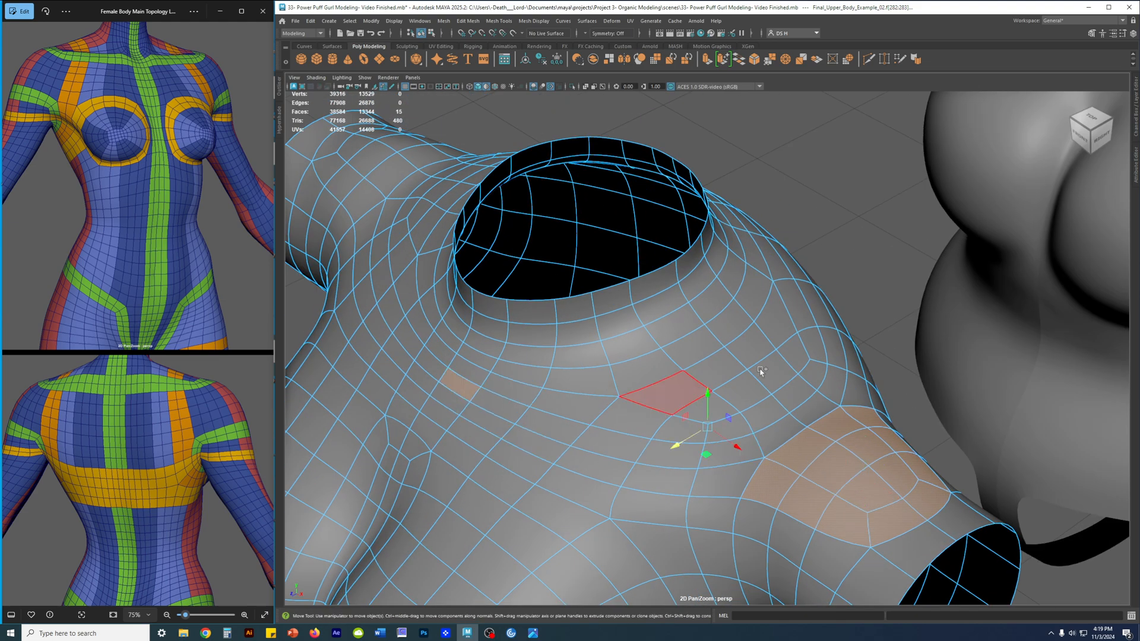
pyautogui.keyDown('shift'); pyautogui.doubleClick(491, 414); pyautogui.keyUp('shift')
pyautogui.keyDown('alt'); pyautogui.moveTo(500, 405); pyautogui.dragTo(665, 409); pyautogui.keyUp('alt')
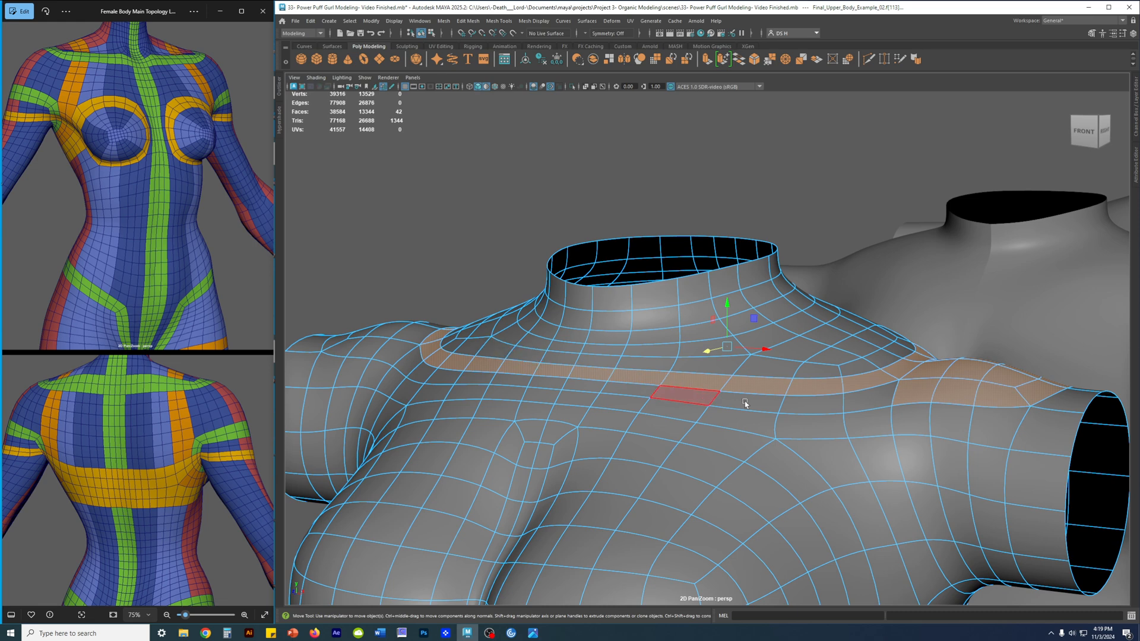
# Examine the collar band and its edge flow across the upper chest in the front view of the colored topology reference.
pyautogui.scroll(2, 795, 417)
pyautogui.scroll(1, 772, 410)
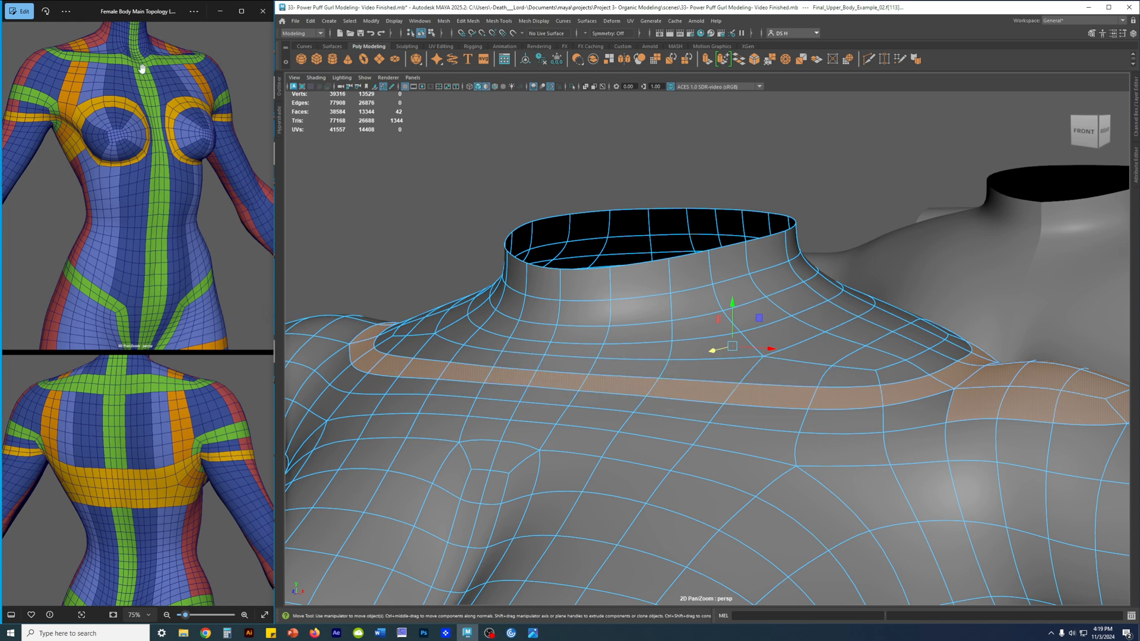
pyautogui.scroll(10, 166, 81)
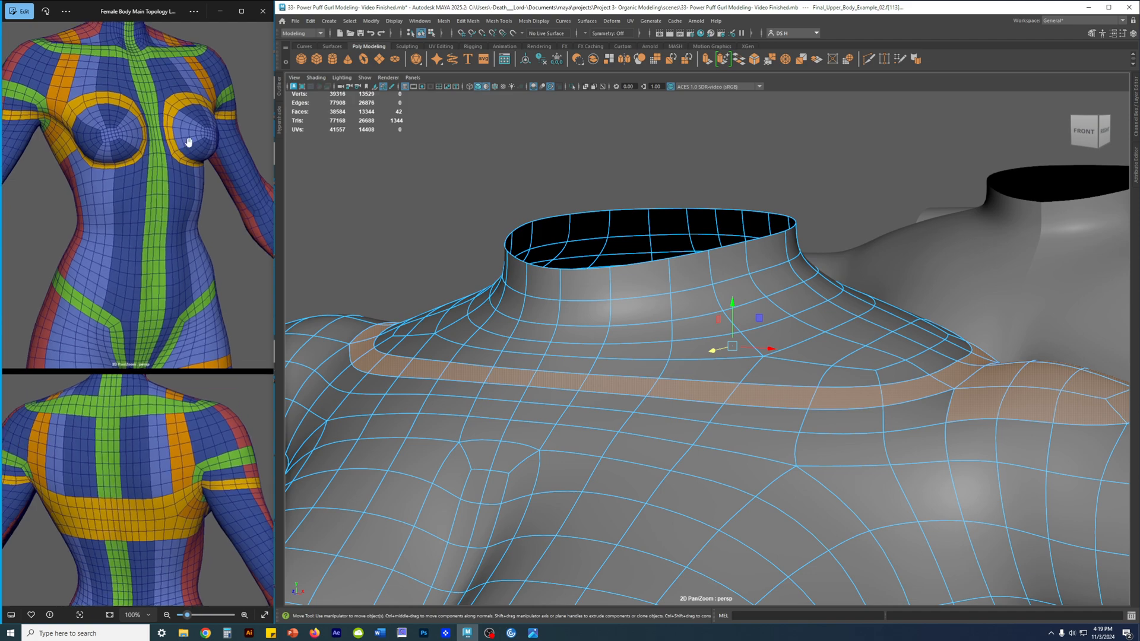
pyautogui.moveTo(185, 134); pyautogui.dragTo(68, 294)
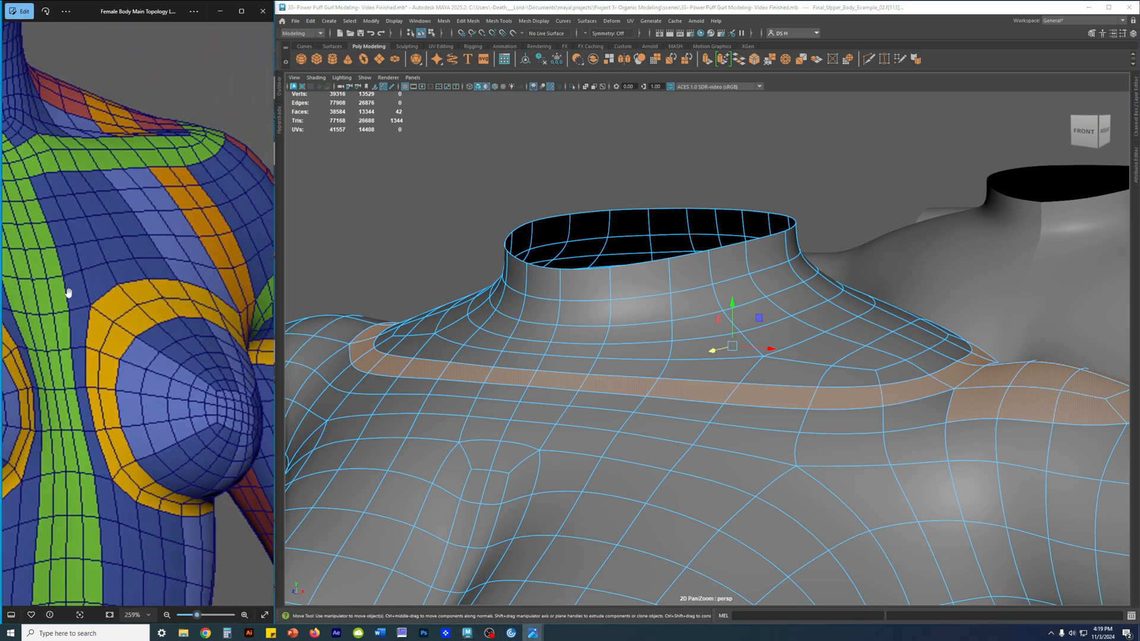
pyautogui.moveTo(95, 211); pyautogui.dragTo(193, 223)
pyautogui.moveTo(139, 199); pyautogui.dragTo(76, 200)
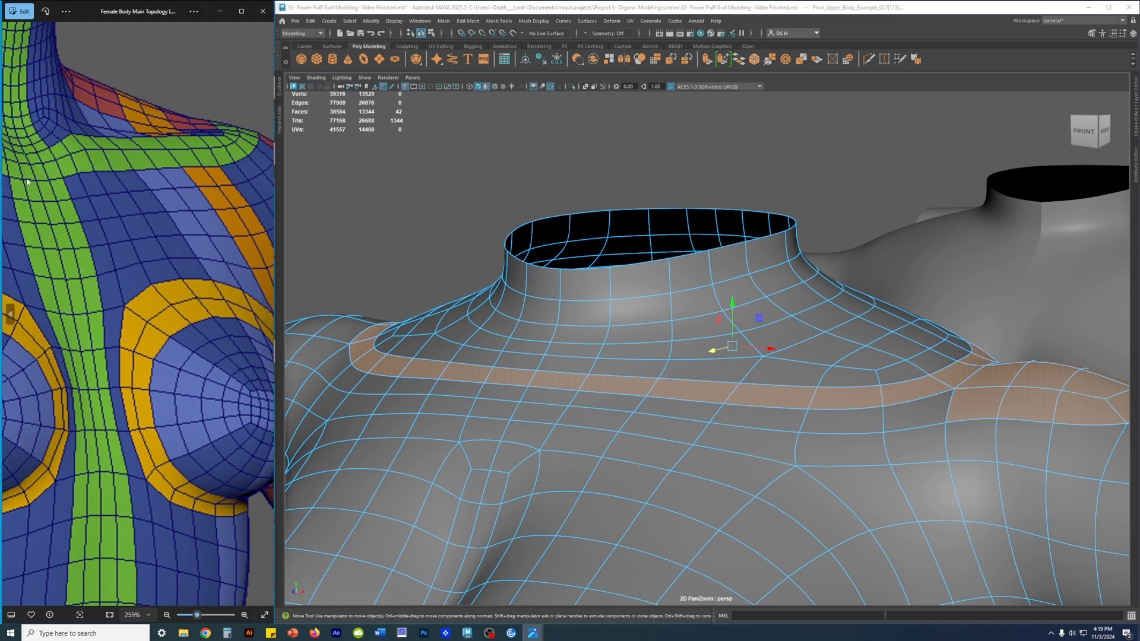
# Look at the back and buttocks topology reference, then return to the main body topology image.
pyautogui.press('Left')
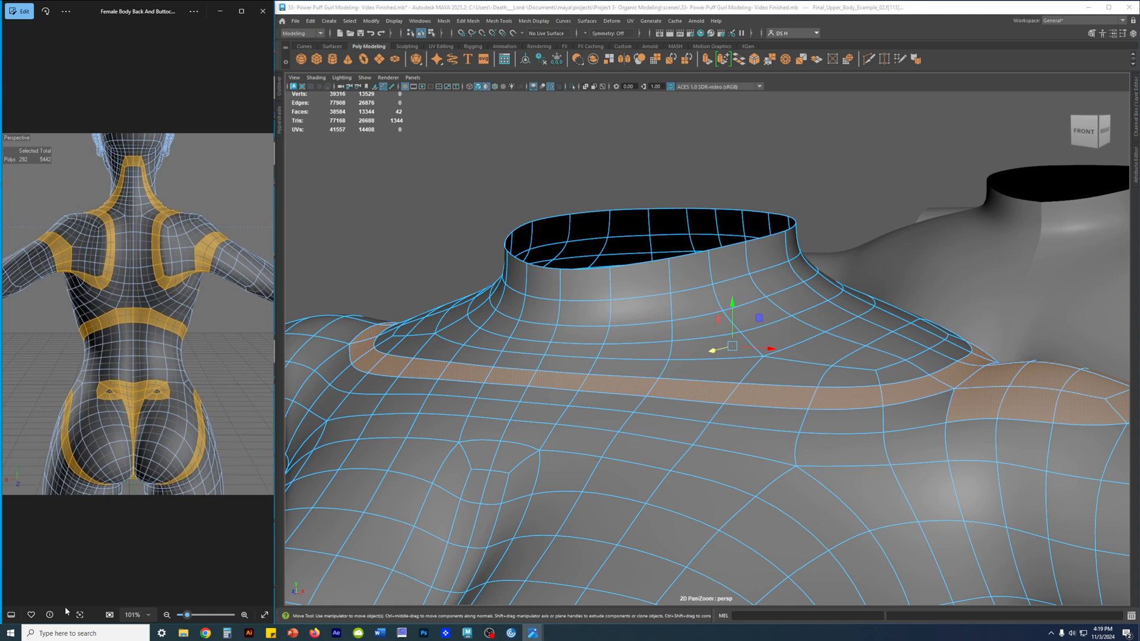
pyautogui.scroll(1, 173, 358)
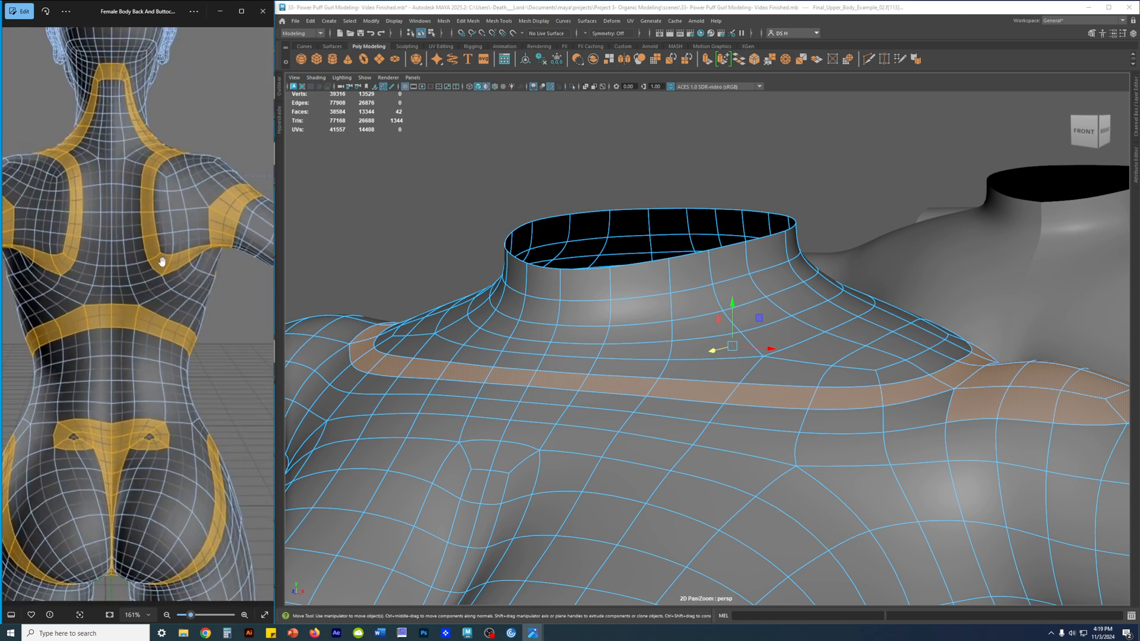
pyautogui.press('Right')
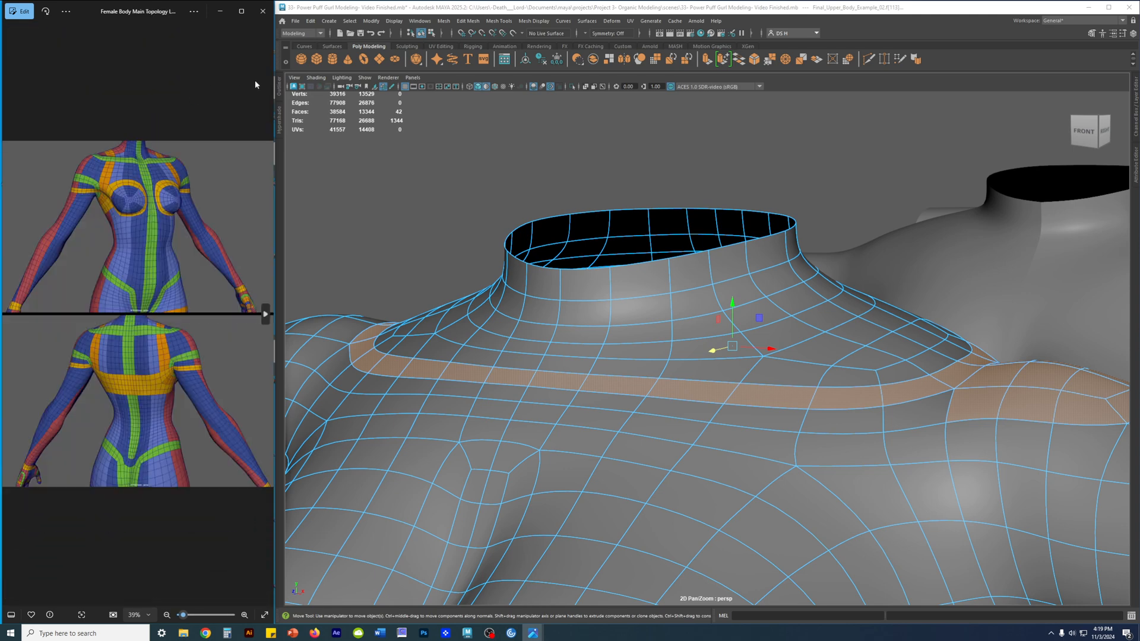
# Examine how the green collar band meets both shoulders in the front view of the main topology reference.
pyautogui.scroll(5, 132, 200)
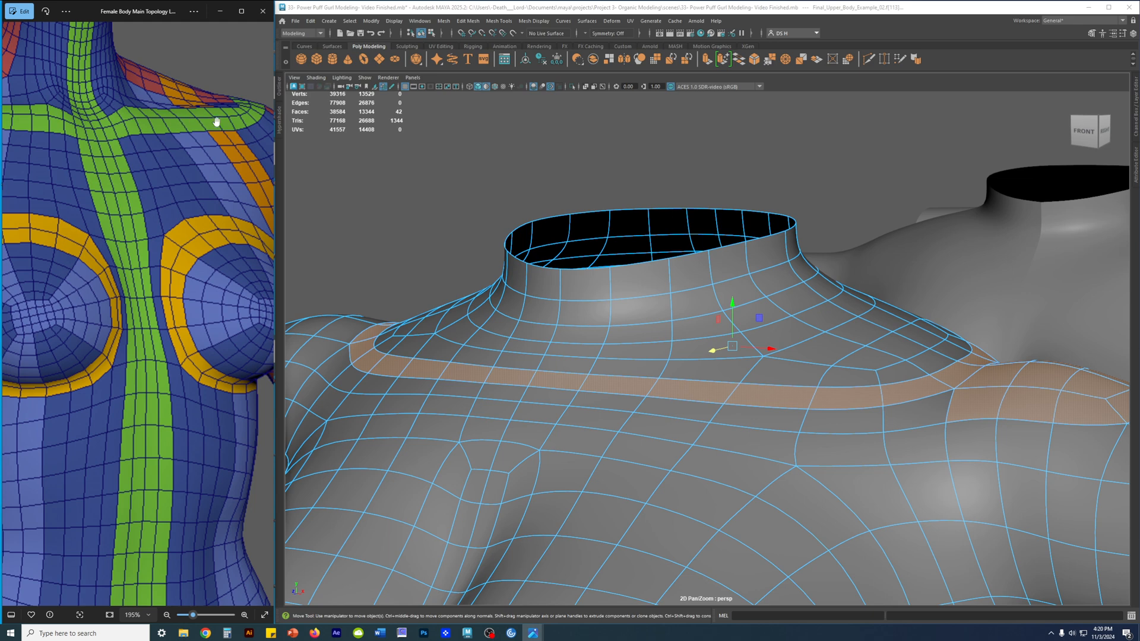
pyautogui.scroll(-2, 181, 200)
pyautogui.moveTo(79, 111); pyautogui.dragTo(14, 115)
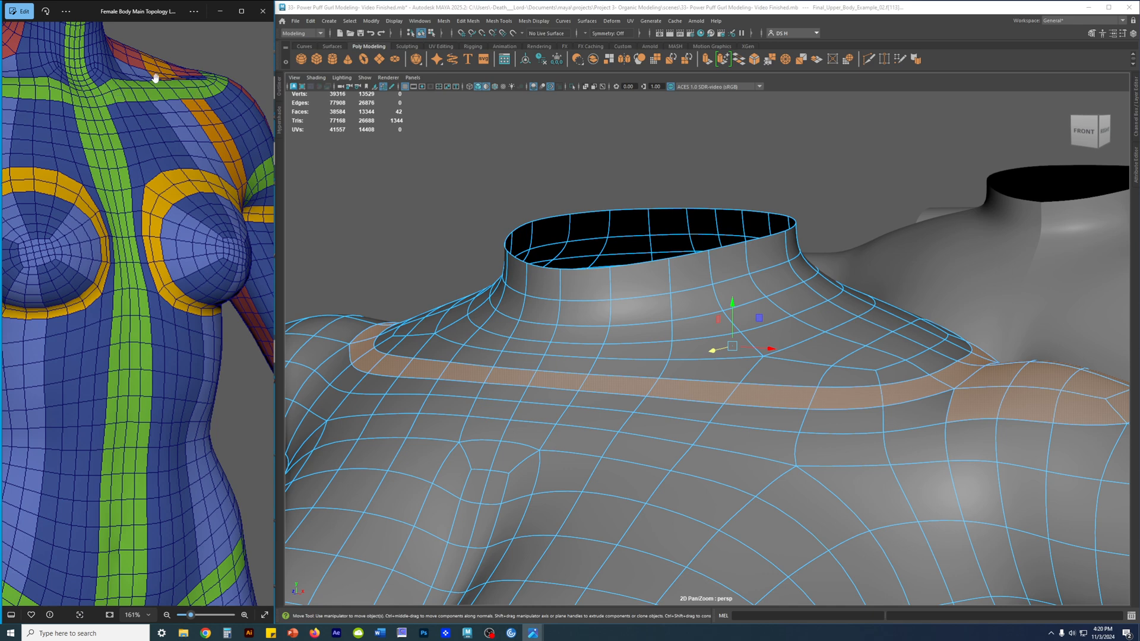
pyautogui.moveTo(91, 96); pyautogui.dragTo(222, 106)
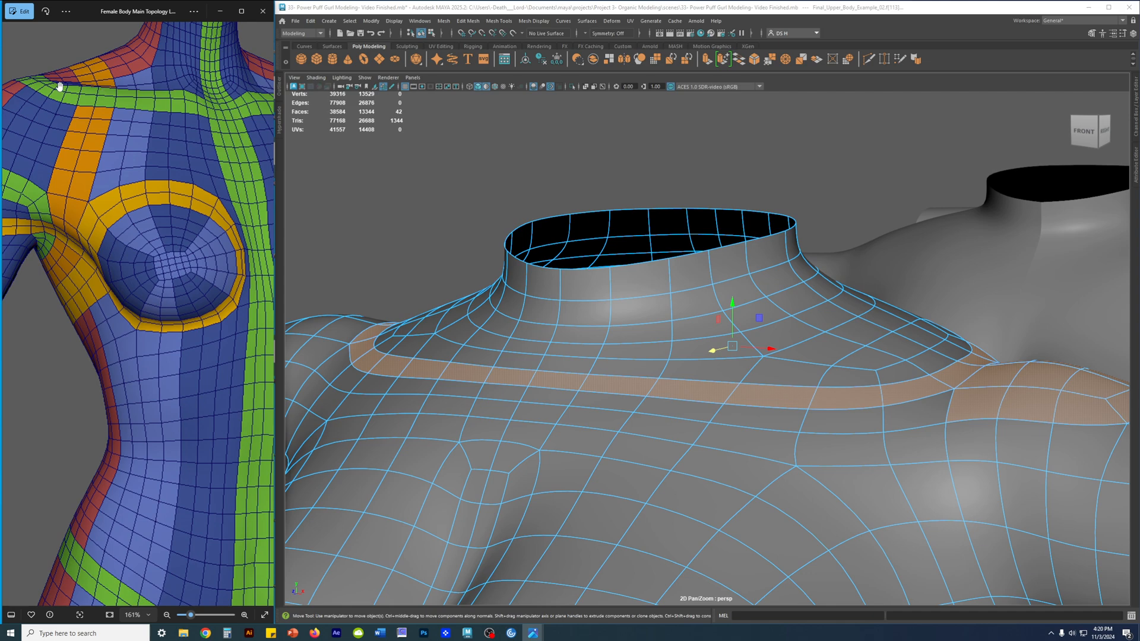
pyautogui.moveTo(28, 86); pyautogui.dragTo(107, 84)
pyautogui.moveTo(121, 192); pyautogui.dragTo(102, 56)
pyautogui.moveTo(106, 558); pyautogui.dragTo(148, 122)
# Close the stray FCheck window, return to the main topology reference and examine the back view's collar and shoulder.
pyautogui.press('Right')
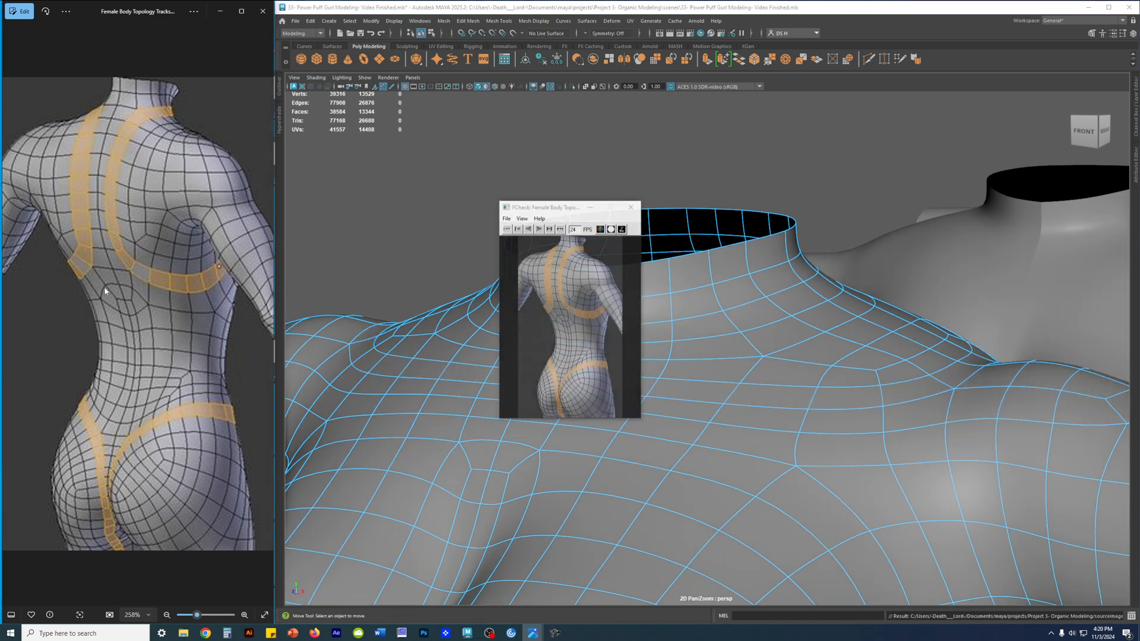
pyautogui.scroll(-2, 105, 287)
pyautogui.click(631, 208)
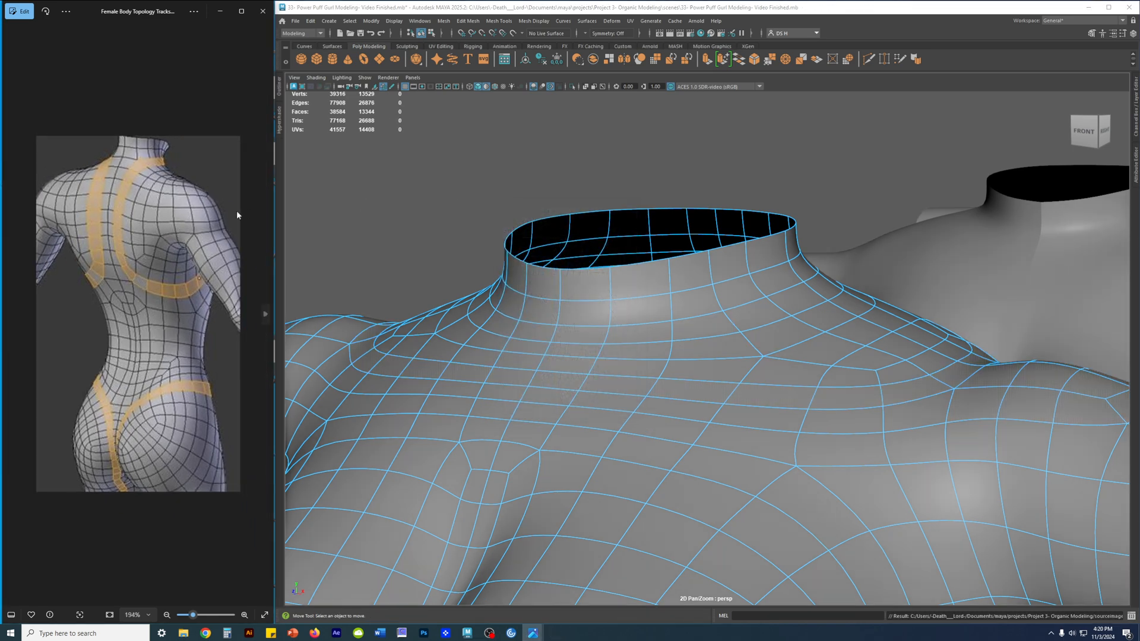
pyautogui.click(11, 318)
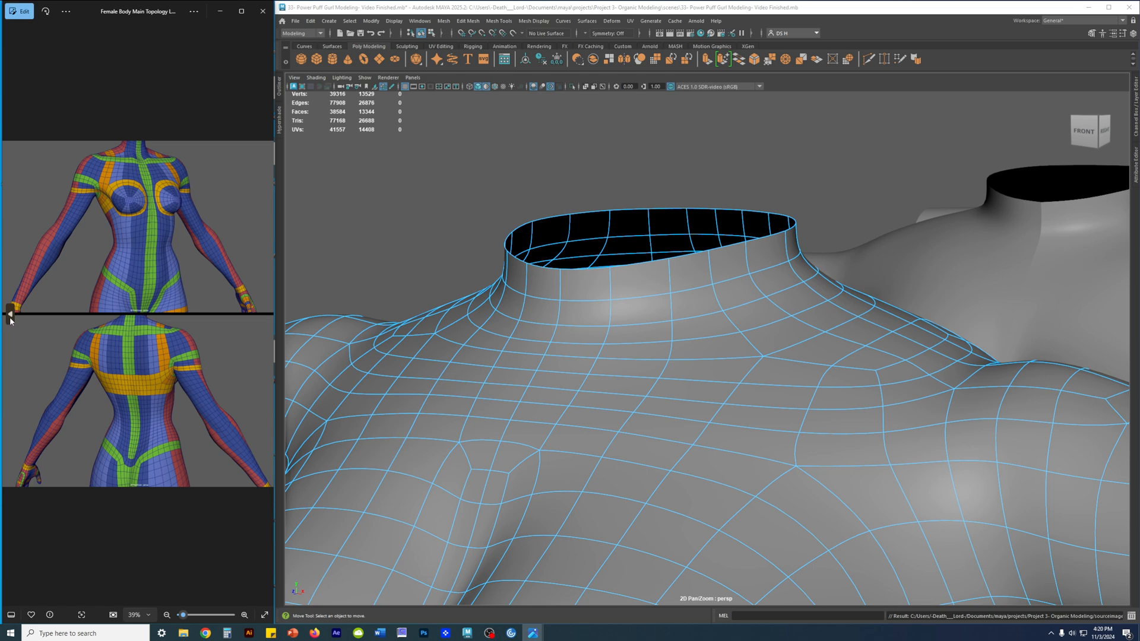
pyautogui.scroll(6, 103, 360)
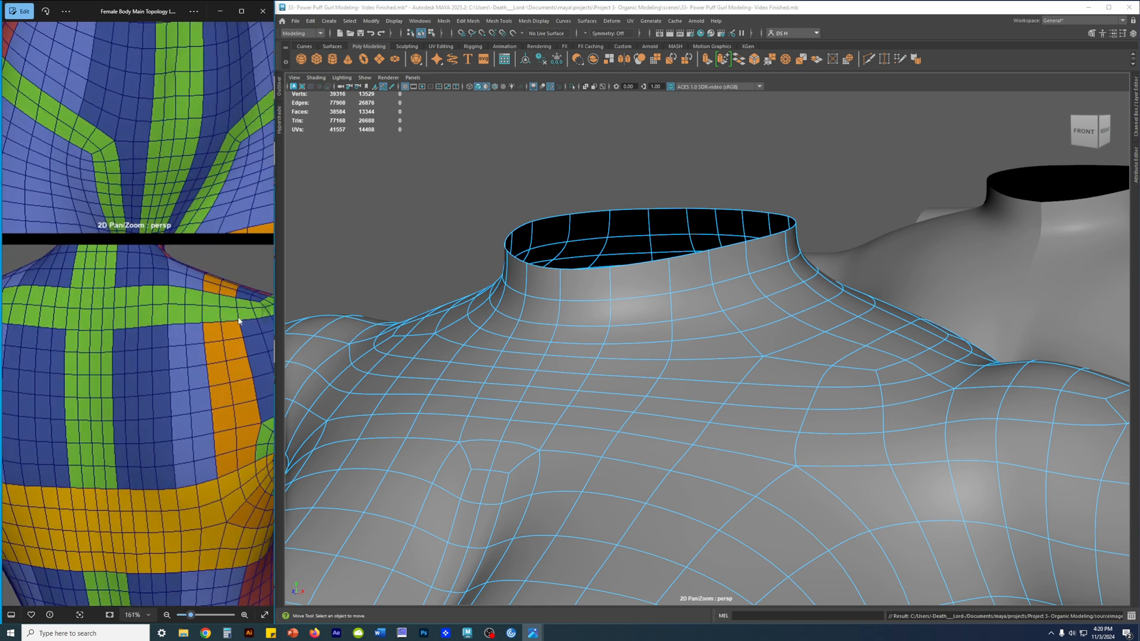
pyautogui.moveTo(201, 319); pyautogui.dragTo(94, 313)
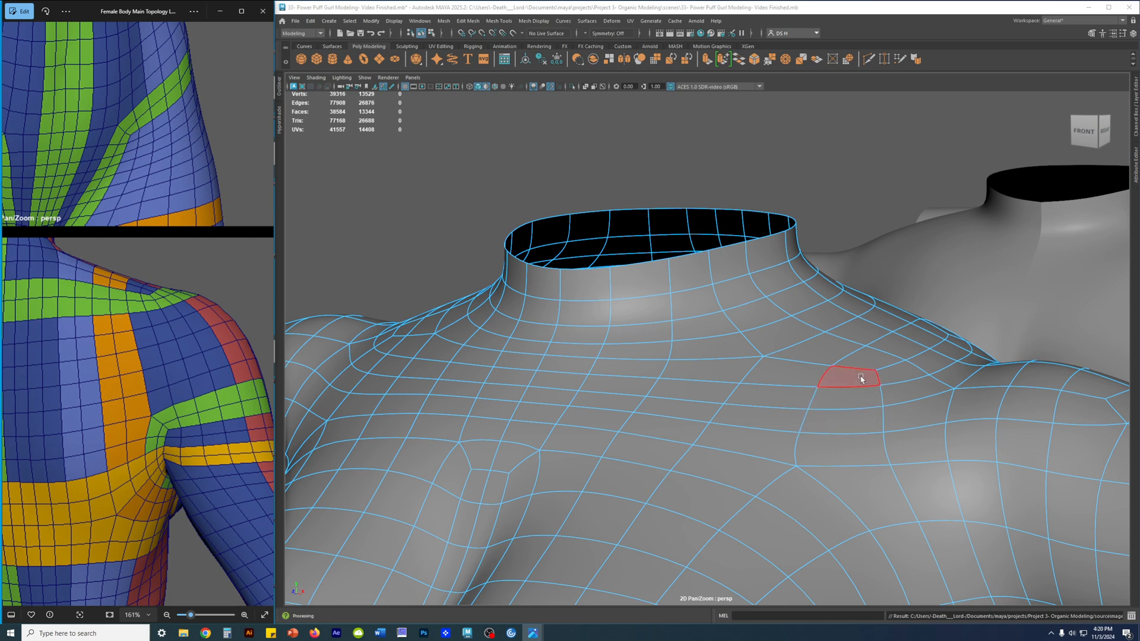
# Select the middle torso and frame its shoulder from the side.
pyautogui.keyDown('alt'); pyautogui.moveTo(861, 378); pyautogui.dragTo(606, 361, button='right'); pyautogui.keyUp('alt')
pyautogui.keyDown('alt'); pyautogui.moveTo(606, 361); pyautogui.dragTo(433, 381); pyautogui.keyUp('alt')
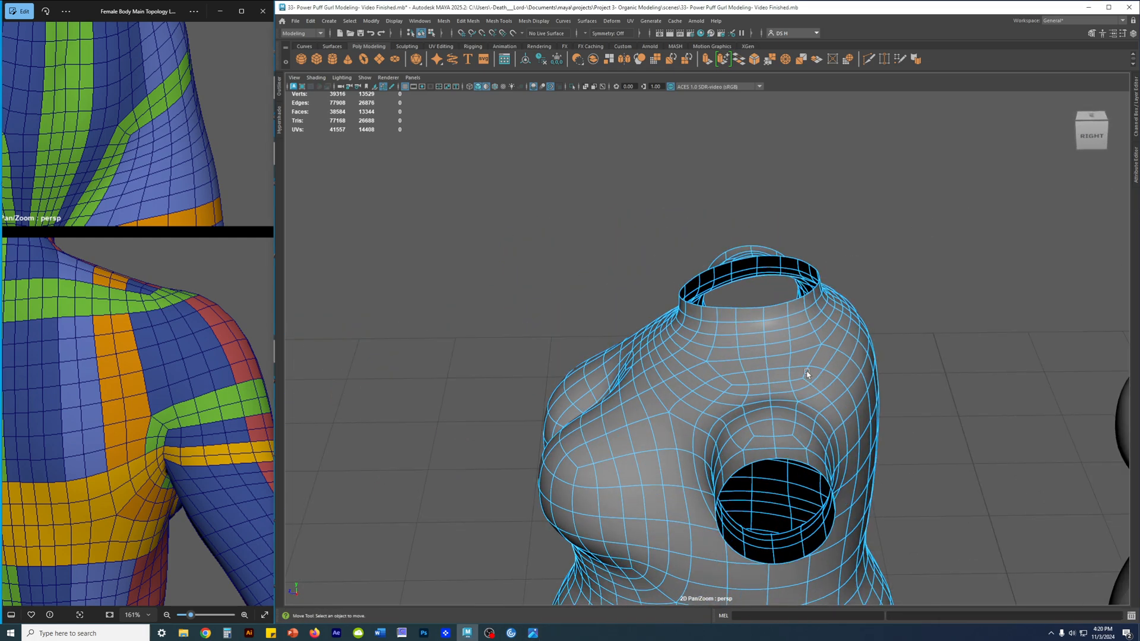
pyautogui.keyDown('alt'); pyautogui.moveTo(807, 374); pyautogui.dragTo(452, 380, button='middle'); pyautogui.keyUp('alt')
pyautogui.click(849, 407)
pyautogui.keyDown('alt'); pyautogui.moveTo(847, 406); pyautogui.dragTo(639, 418, button='middle'); pyautogui.keyUp('alt')
pyautogui.keyDown('alt'); pyautogui.moveTo(639, 417); pyautogui.dragTo(837, 433, button='right'); pyautogui.keyUp('alt')
# Select the face loop circling the collar and upper shoulder of the middle torso in face mode.
pyautogui.press('F11')
pyautogui.click(684, 327)
pyautogui.keyDown('shift'); pyautogui.doubleClick(766, 416); pyautogui.keyUp('shift')
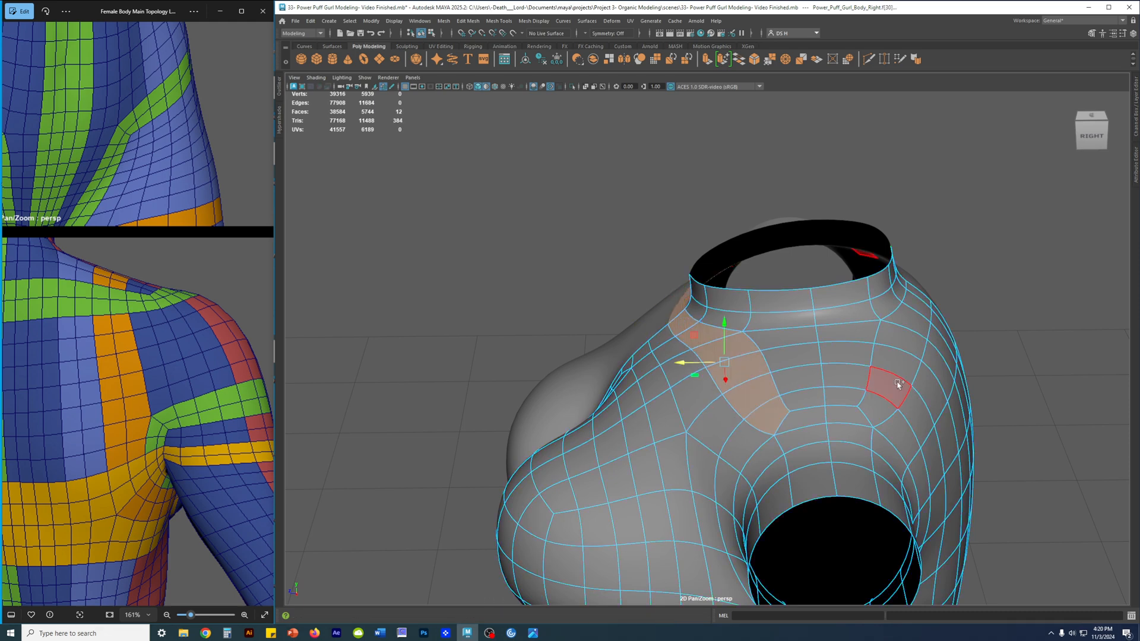
pyautogui.keyDown('shift'); pyautogui.doubleClick(919, 298); pyautogui.keyUp('shift')
pyautogui.keyDown('alt'); pyautogui.moveTo(920, 300); pyautogui.dragTo(841, 441); pyautogui.keyUp('alt')
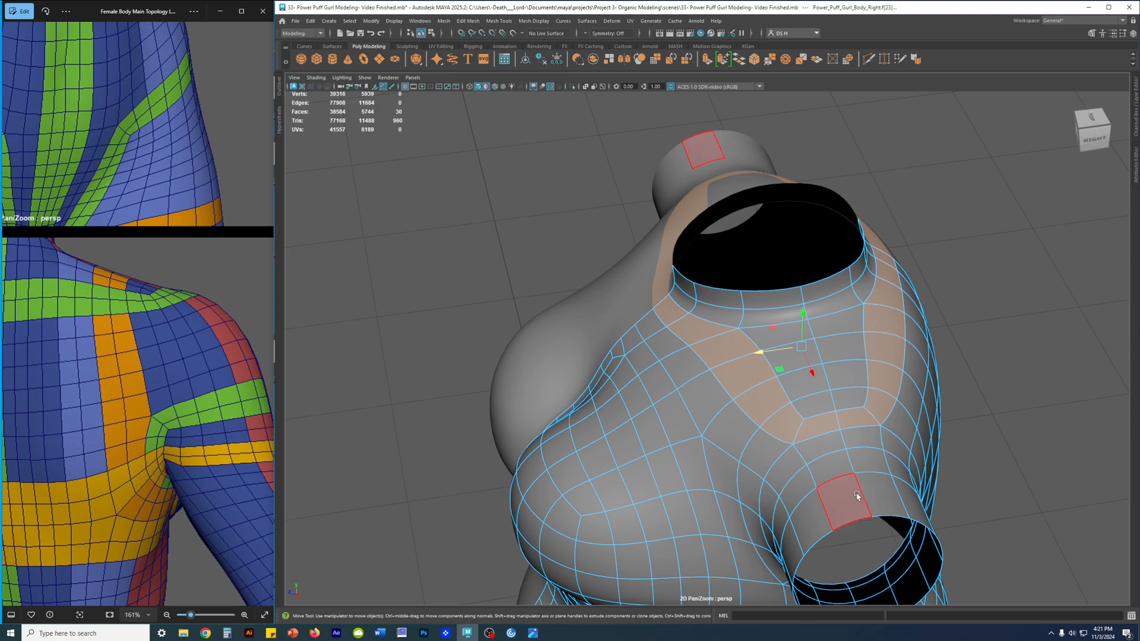
# Select the front example torso and inspect its shoulder topology from the front and side.
pyautogui.keyDown('alt'); pyautogui.moveTo(748, 469); pyautogui.dragTo(824, 426); pyautogui.keyUp('alt')
pyautogui.keyDown('alt'); pyautogui.moveTo(824, 426); pyautogui.dragTo(666, 415, button='right'); pyautogui.keyUp('alt')
pyautogui.keyDown('alt'); pyautogui.moveTo(665, 415); pyautogui.dragTo(864, 348, button='middle'); pyautogui.keyUp('alt')
pyautogui.keyDown('alt'); pyautogui.moveTo(863, 348); pyautogui.dragTo(766, 410, button='right'); pyautogui.keyUp('alt')
pyautogui.keyDown('alt'); pyautogui.moveTo(766, 410); pyautogui.dragTo(644, 354); pyautogui.keyUp('alt')
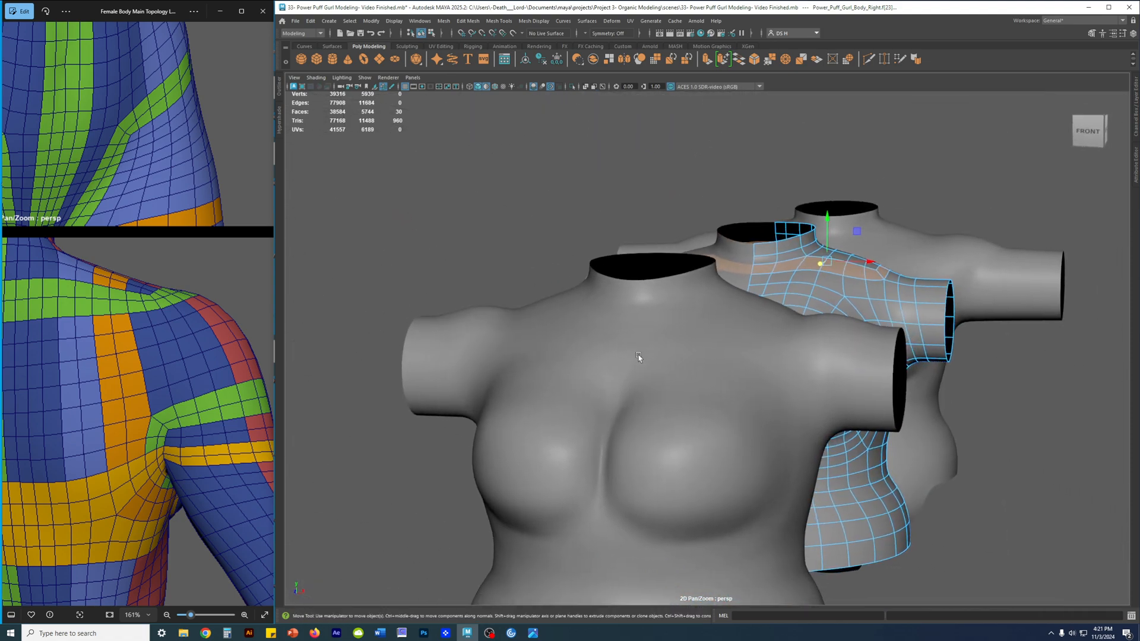
pyautogui.click(692, 375)
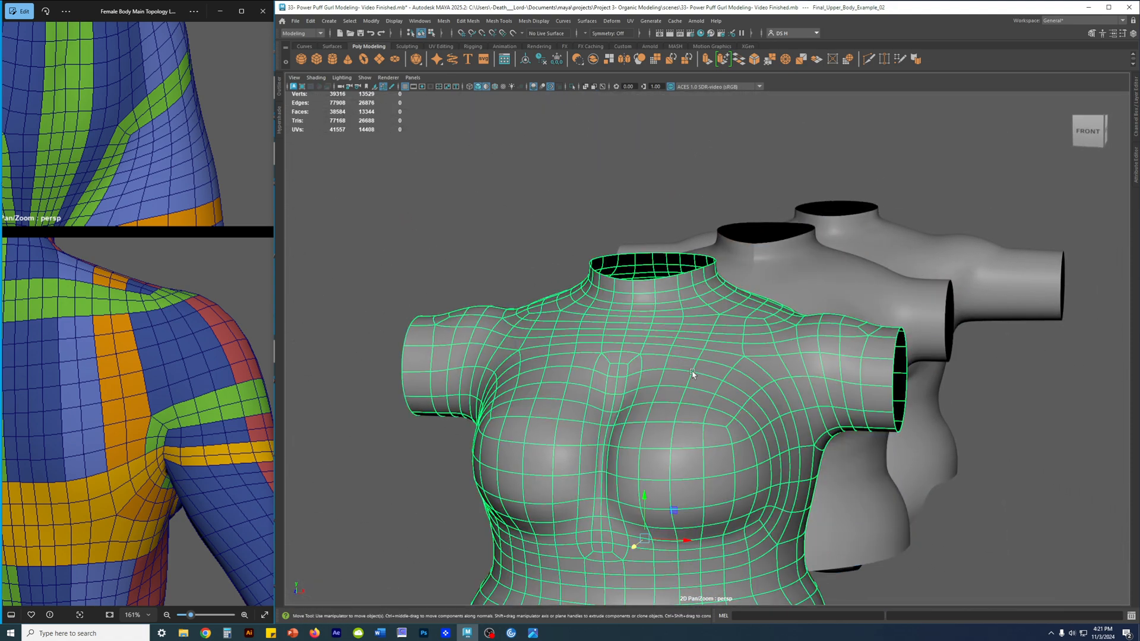
pyautogui.keyDown('alt'); pyautogui.moveTo(822, 332); pyautogui.dragTo(589, 340); pyautogui.keyUp('alt')
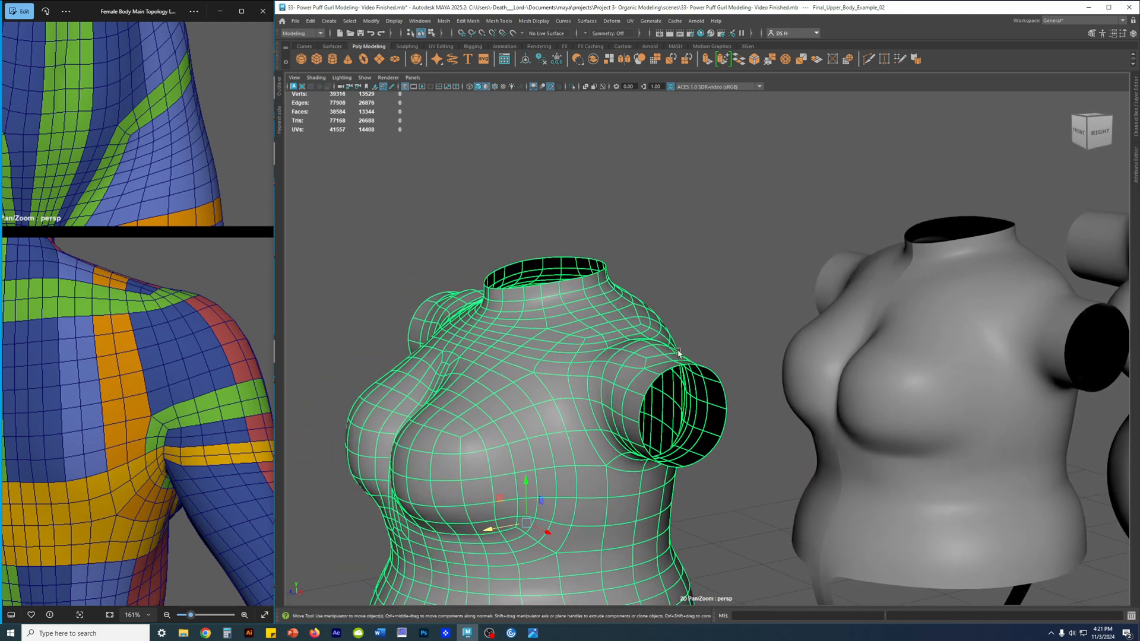
pyautogui.click(650, 279)
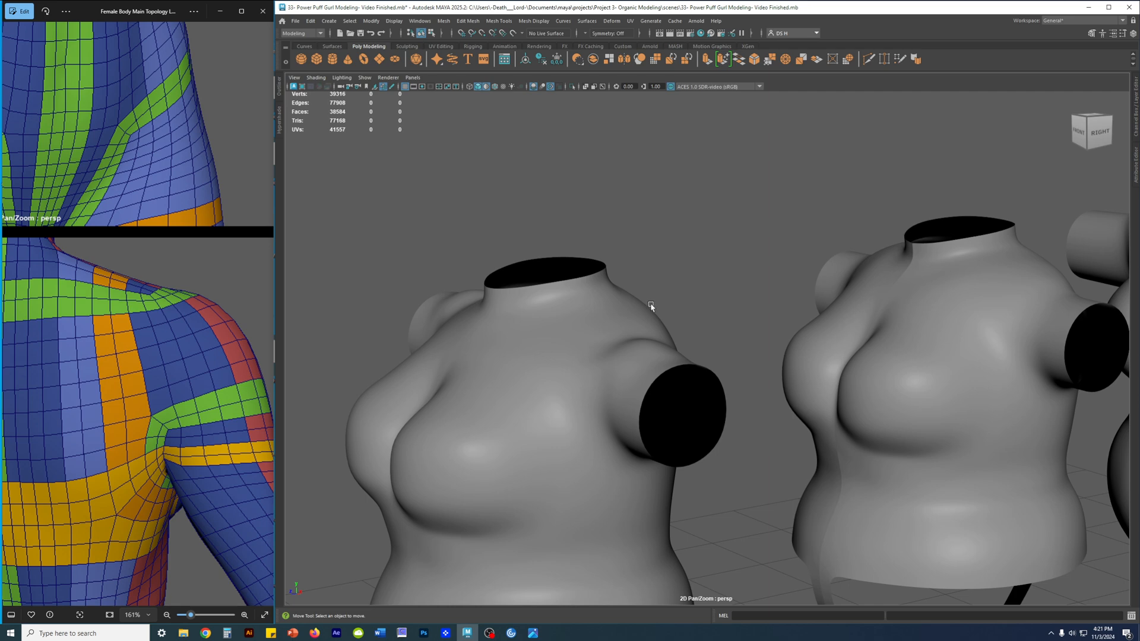
pyautogui.click(613, 340)
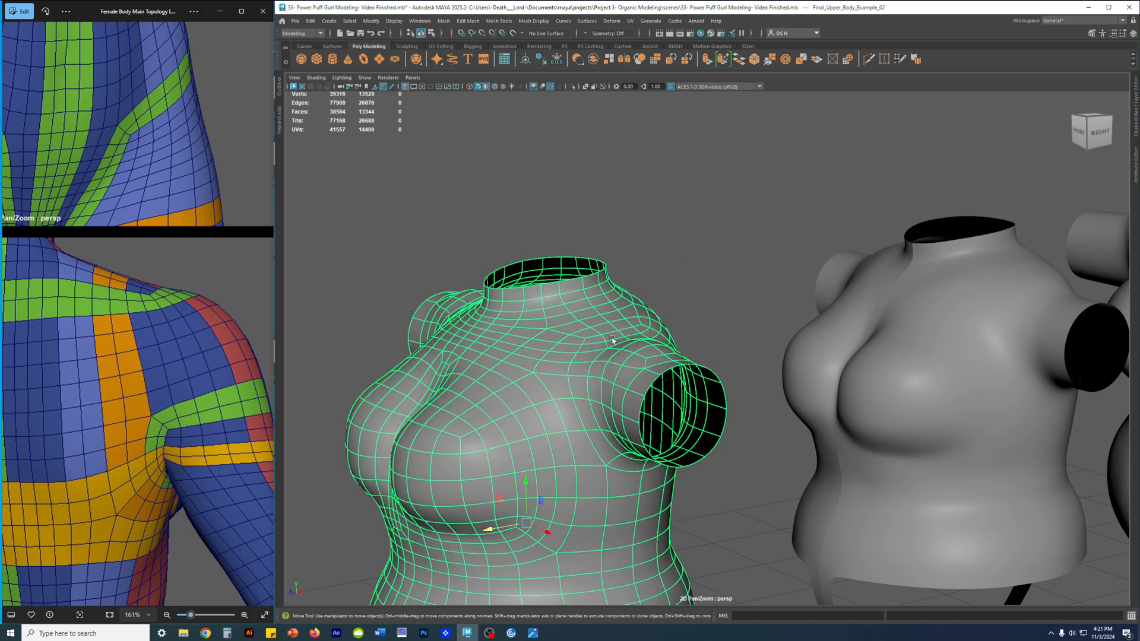
pyautogui.keyDown('alt'); pyautogui.moveTo(654, 389); pyautogui.dragTo(750, 389); pyautogui.keyUp('alt')
# Compare the collar and shoulder bands in the front and back views of the main topology reference.
pyautogui.moveTo(153, 91); pyautogui.dragTo(192, 389)
pyautogui.moveTo(154, 89); pyautogui.dragTo(157, 344)
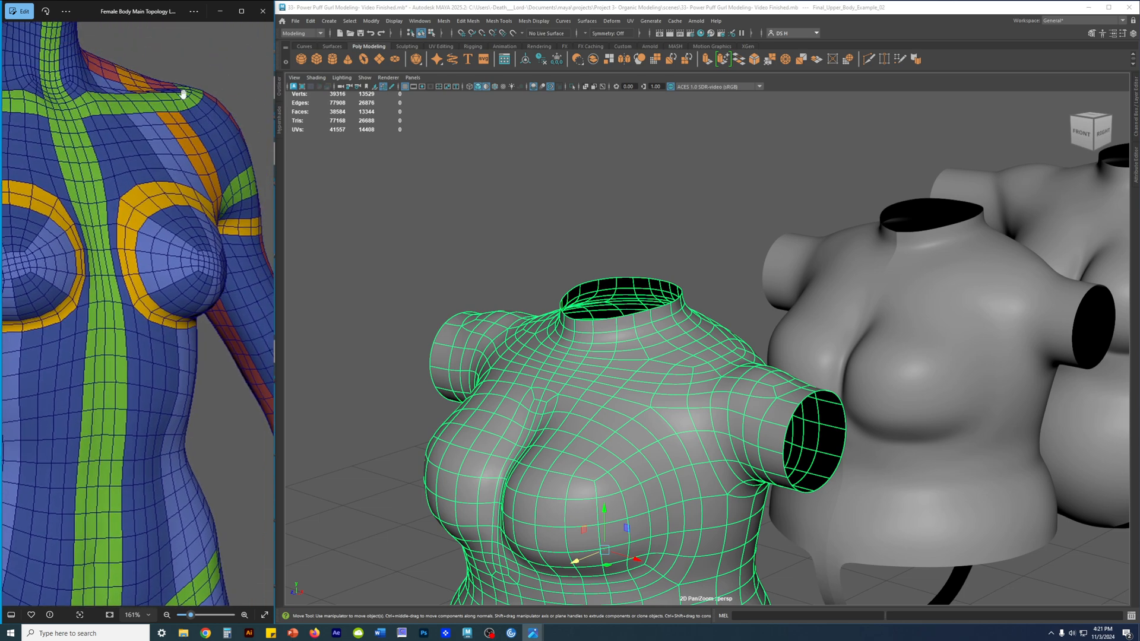
pyautogui.scroll(-10, 163, 305)
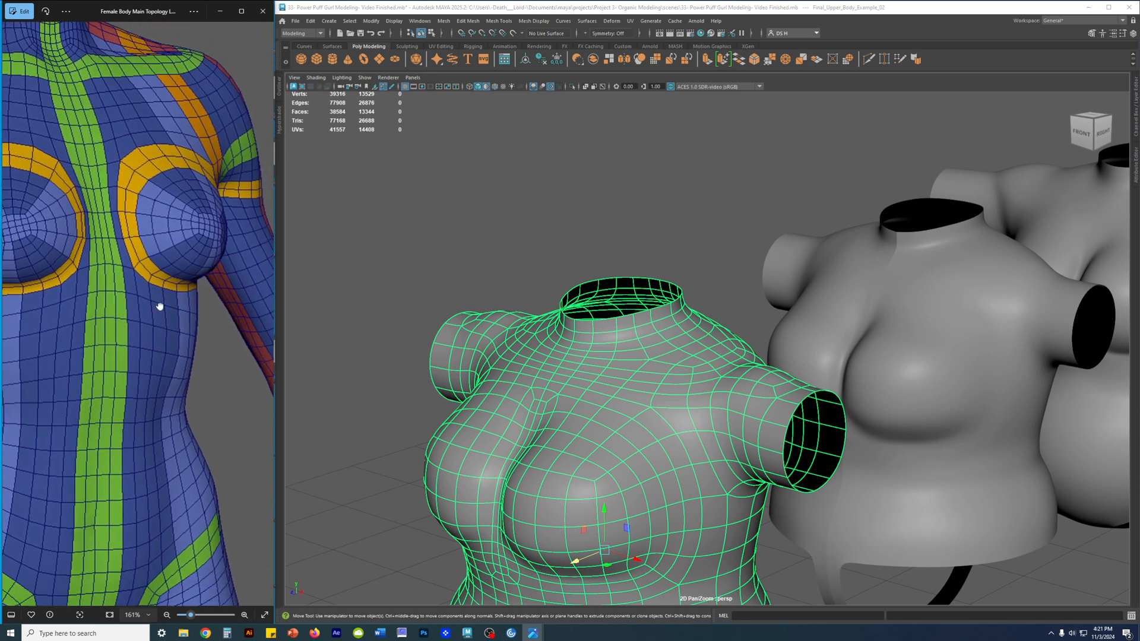
pyautogui.scroll(-2, 212, 205)
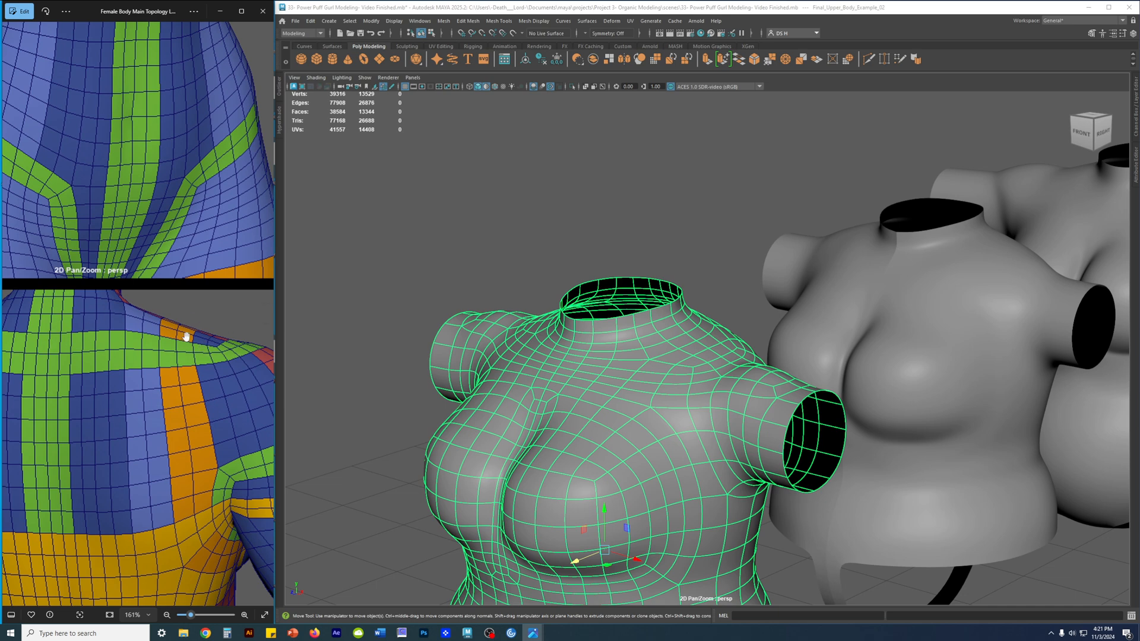
pyautogui.scroll(-3, 158, 382)
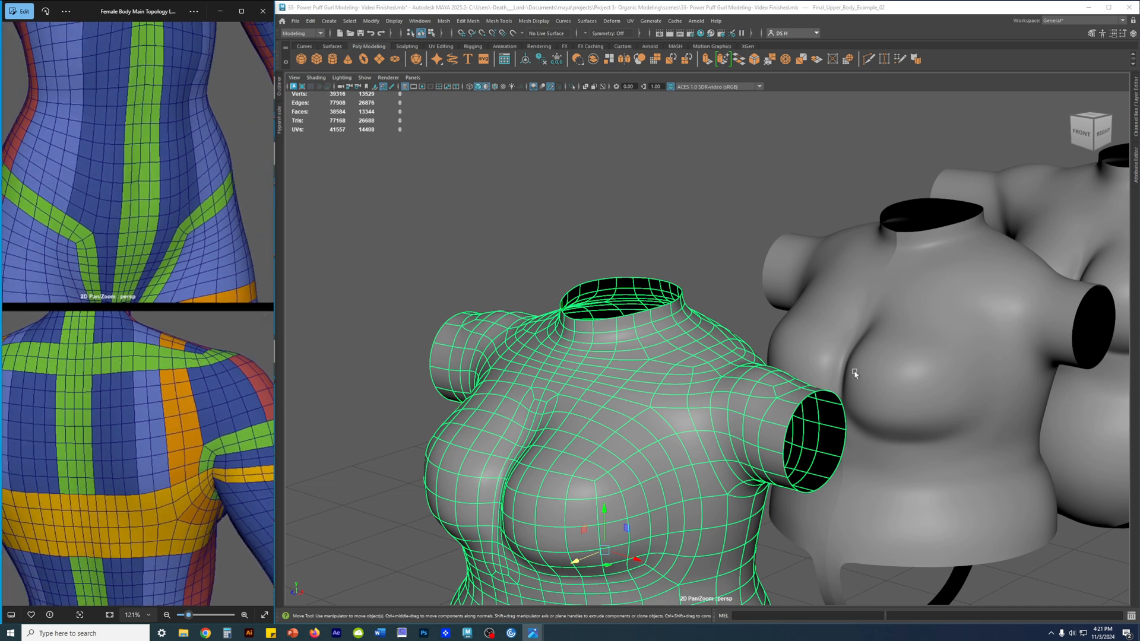
# Inspect the middle torso from several angles, clear the selection and bring all three torsos into view.
pyautogui.click(974, 275)
pyautogui.press('f')
pyautogui.keyDown('alt'); pyautogui.moveTo(974, 275); pyautogui.dragTo(732, 331); pyautogui.keyUp('alt')
pyautogui.keyDown('alt'); pyautogui.moveTo(690, 371); pyautogui.dragTo(830, 343); pyautogui.keyUp('alt')
pyautogui.keyDown('alt'); pyautogui.moveTo(680, 355); pyautogui.dragTo(668, 253); pyautogui.keyUp('alt')
pyautogui.click(702, 262)
pyautogui.keyDown('alt'); pyautogui.moveTo(668, 252); pyautogui.dragTo(643, 341, button='right'); pyautogui.keyUp('alt')
pyautogui.keyDown('alt'); pyautogui.moveTo(445, 425); pyautogui.dragTo(537, 353, button='middle'); pyautogui.keyUp('alt')
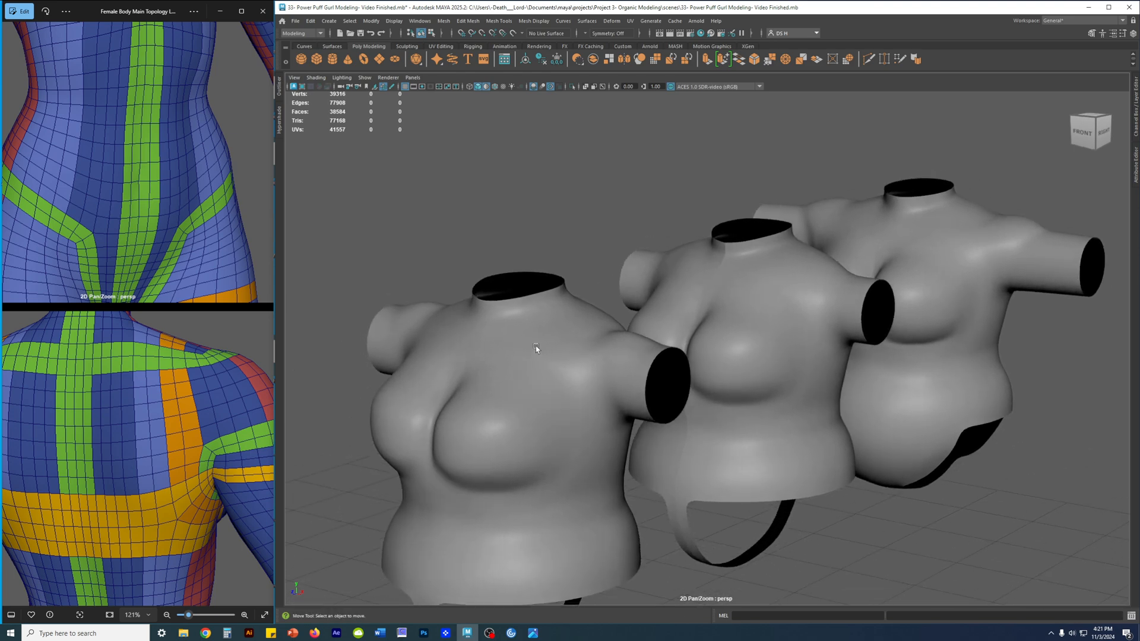
# Turn off the default material and enable wireframe on shaded so the torsos show their colored face loops and edges.
pyautogui.click(538, 348)
pyautogui.click(316, 78)
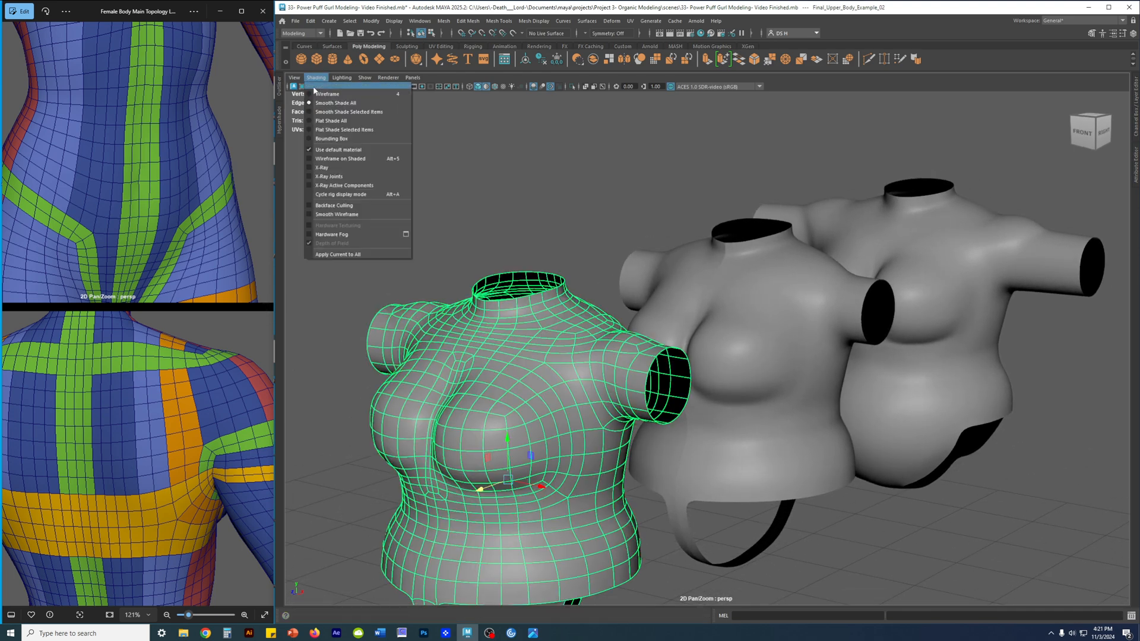
pyautogui.click(339, 149)
pyautogui.keyDown('alt'); pyautogui.moveTo(701, 297); pyautogui.dragTo(750, 305, button='right'); pyautogui.keyUp('alt')
pyautogui.keyDown('alt'); pyautogui.moveTo(750, 304); pyautogui.dragTo(702, 312); pyautogui.keyUp('alt')
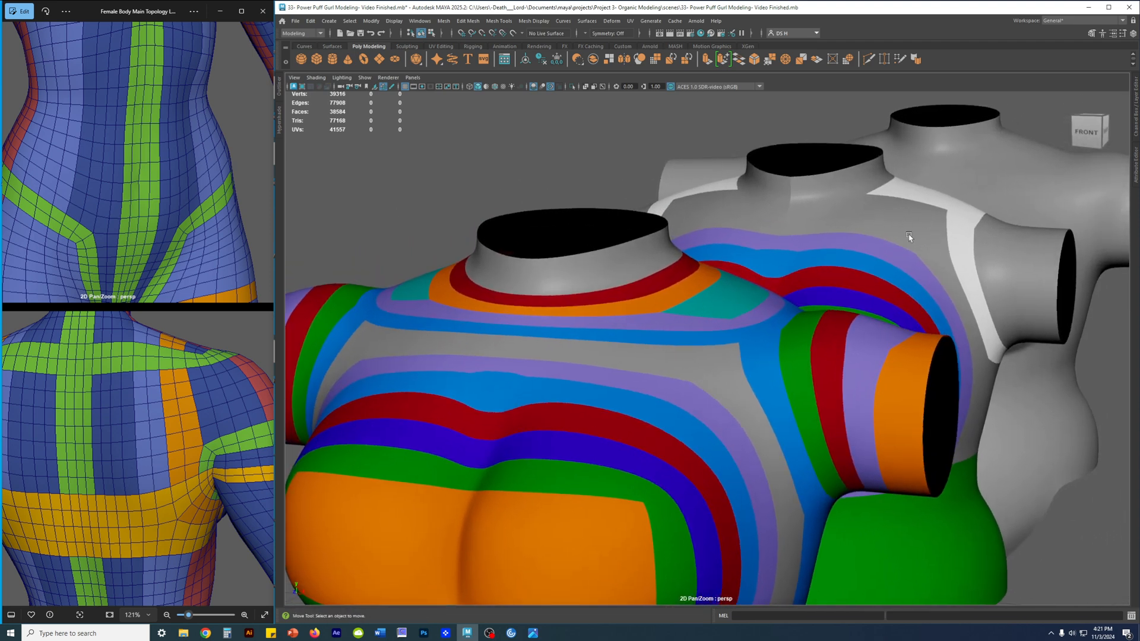
pyautogui.hotkey('alt', '5')
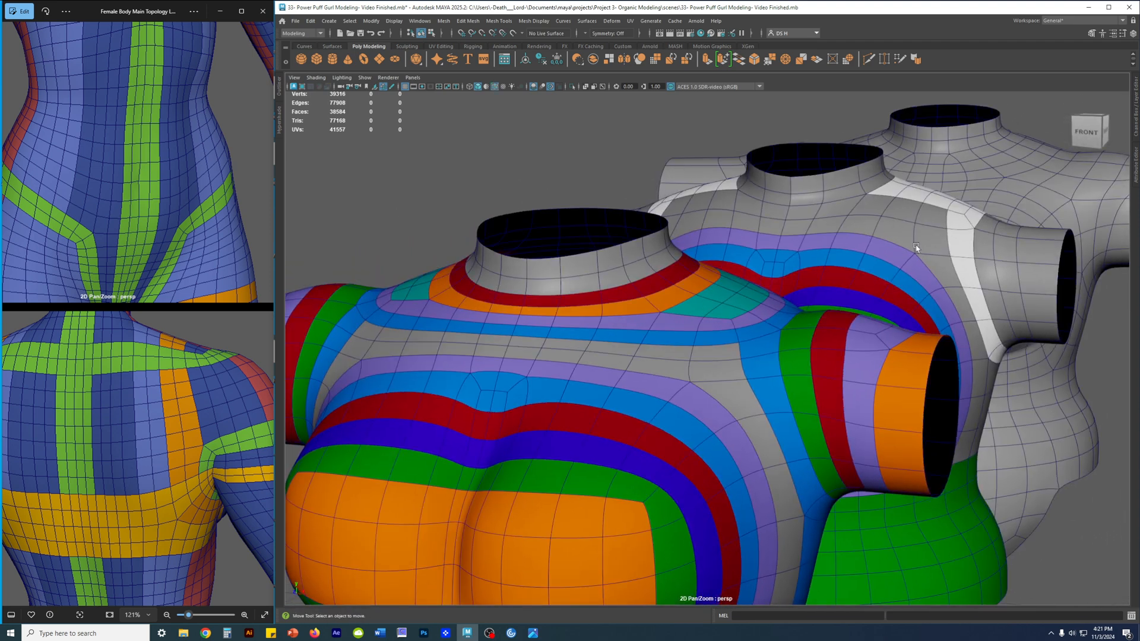
# Compare the collar and shoulder edge flow of the three torsos side by side from above.
pyautogui.keyDown('alt'); pyautogui.moveTo(893, 212); pyautogui.dragTo(655, 327); pyautogui.keyUp('alt')
pyautogui.click(1031, 272)
pyautogui.click(731, 270)
pyautogui.keyDown('alt'); pyautogui.moveTo(824, 307); pyautogui.dragTo(640, 318, button='middle'); pyautogui.keyUp('alt')
pyautogui.keyDown('alt'); pyautogui.moveTo(640, 318); pyautogui.dragTo(616, 329); pyautogui.keyUp('alt')
pyautogui.keyDown('alt'); pyautogui.moveTo(616, 328); pyautogui.dragTo(731, 344, button='right'); pyautogui.keyUp('alt')
pyautogui.keyDown('alt'); pyautogui.moveTo(731, 344); pyautogui.dragTo(727, 333); pyautogui.keyUp('alt')
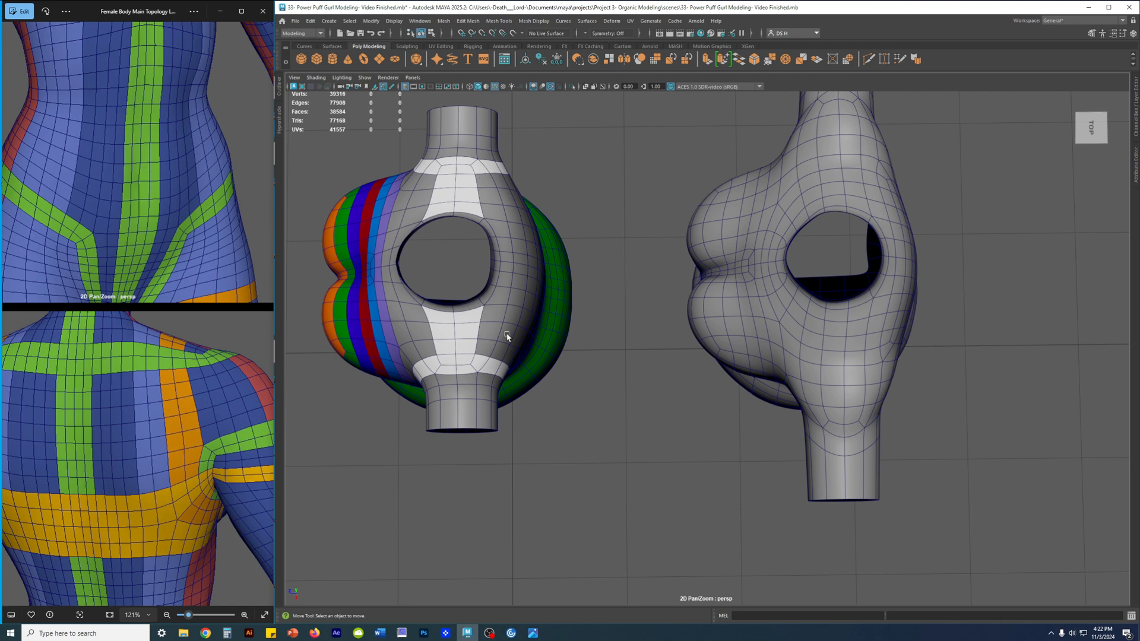
pyautogui.keyDown('alt'); pyautogui.moveTo(770, 266); pyautogui.dragTo(871, 316, button='middle'); pyautogui.keyUp('alt')
pyautogui.keyDown('alt'); pyautogui.moveTo(870, 315); pyautogui.dragTo(860, 311, button='right'); pyautogui.keyUp('alt')
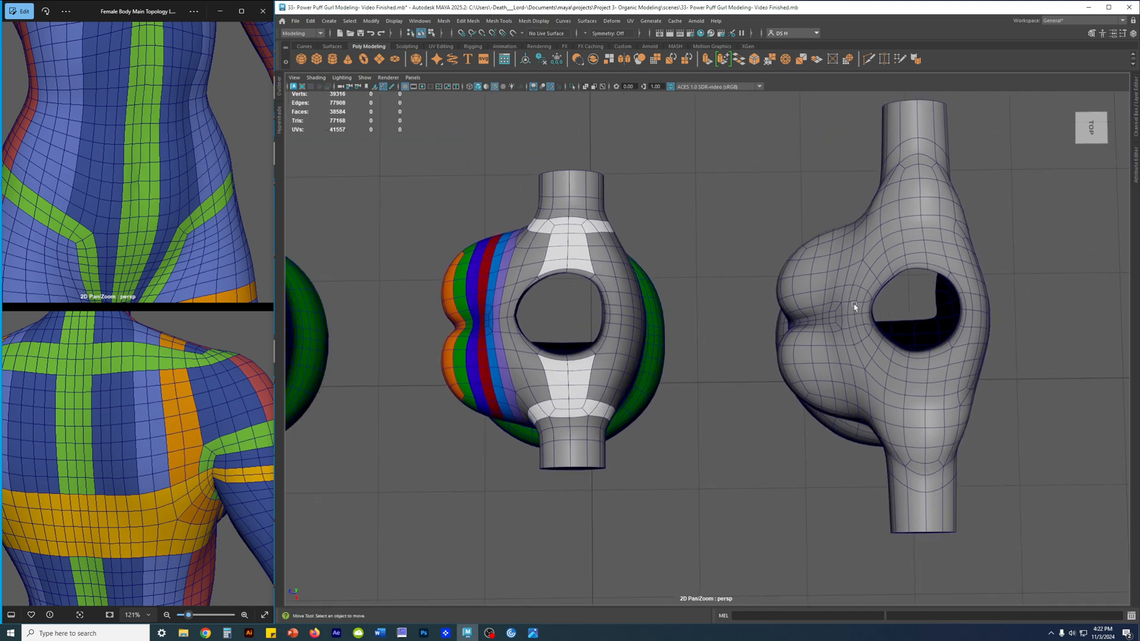
pyautogui.keyDown('alt'); pyautogui.moveTo(590, 346); pyautogui.dragTo(764, 320, button='middle'); pyautogui.keyUp('alt')
pyautogui.keyDown('alt'); pyautogui.moveTo(764, 321); pyautogui.dragTo(714, 309, button='right'); pyautogui.keyUp('alt')
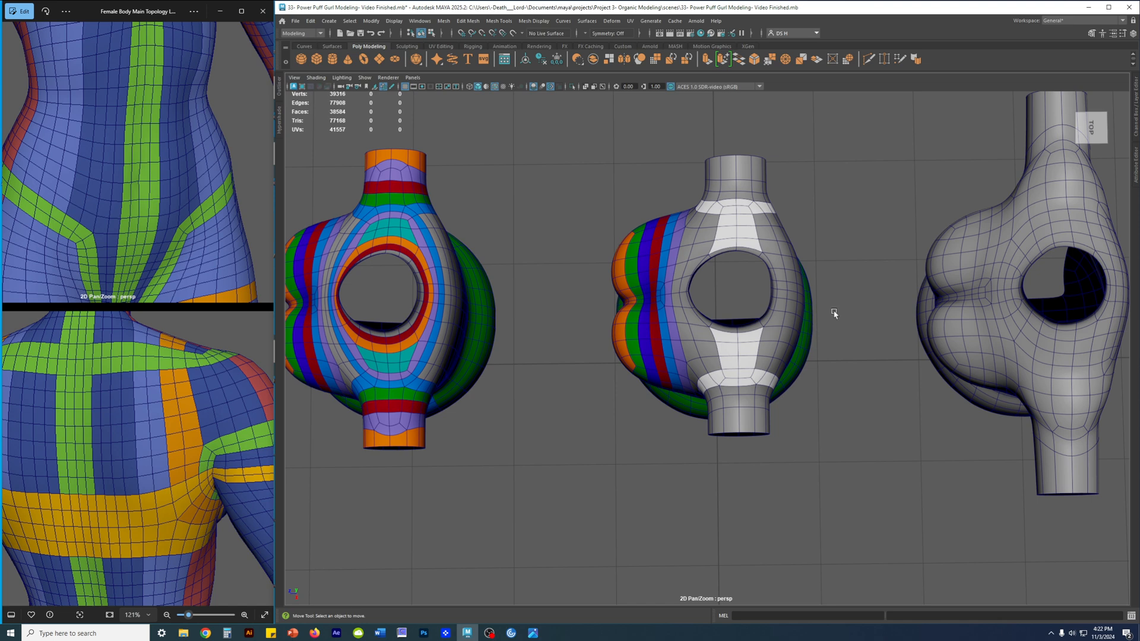
pyautogui.scroll(-2, 955, 337)
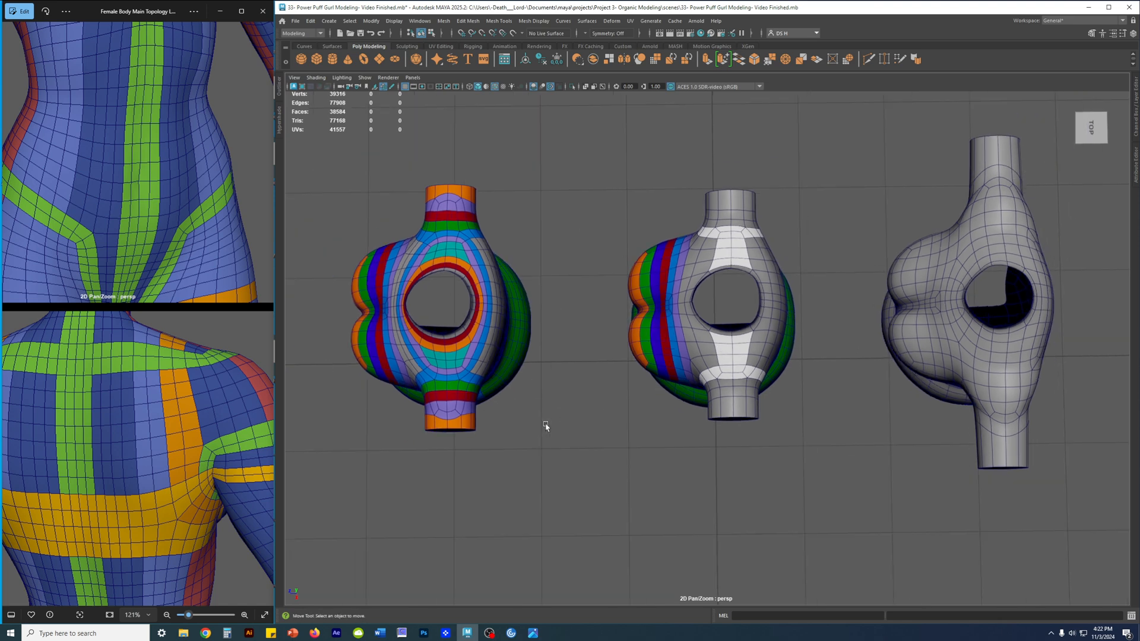
# Compare the shoulder, collar and chest edge flow of the three torsos from above and from the front.
pyautogui.keyDown('alt'); pyautogui.moveTo(546, 427); pyautogui.dragTo(554, 443, button='middle'); pyautogui.keyUp('alt')
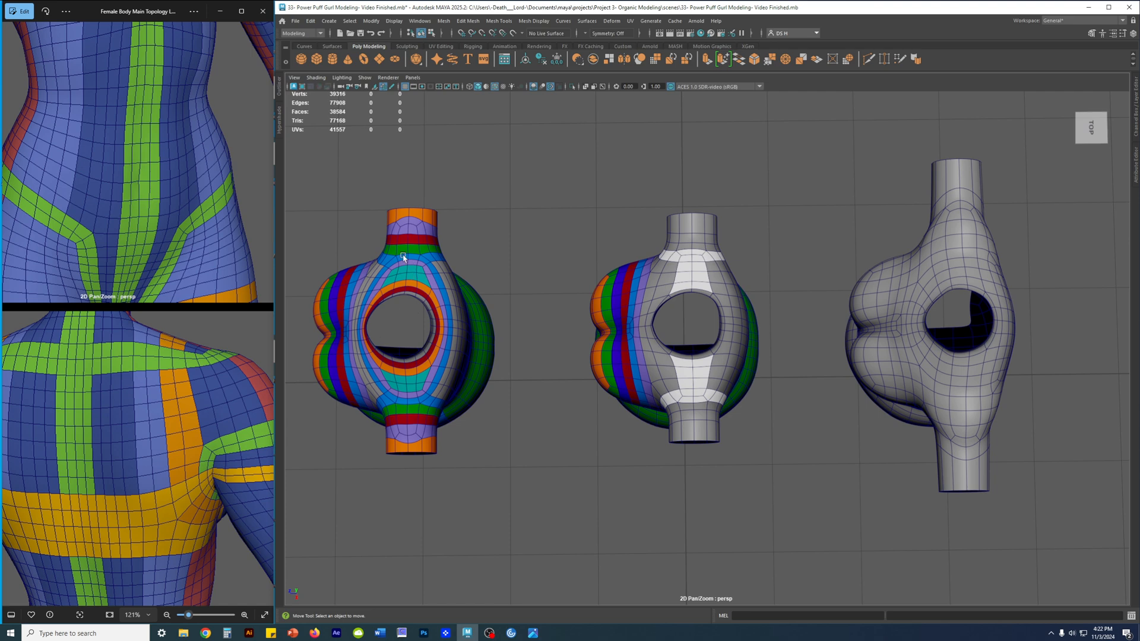
pyautogui.click(972, 267)
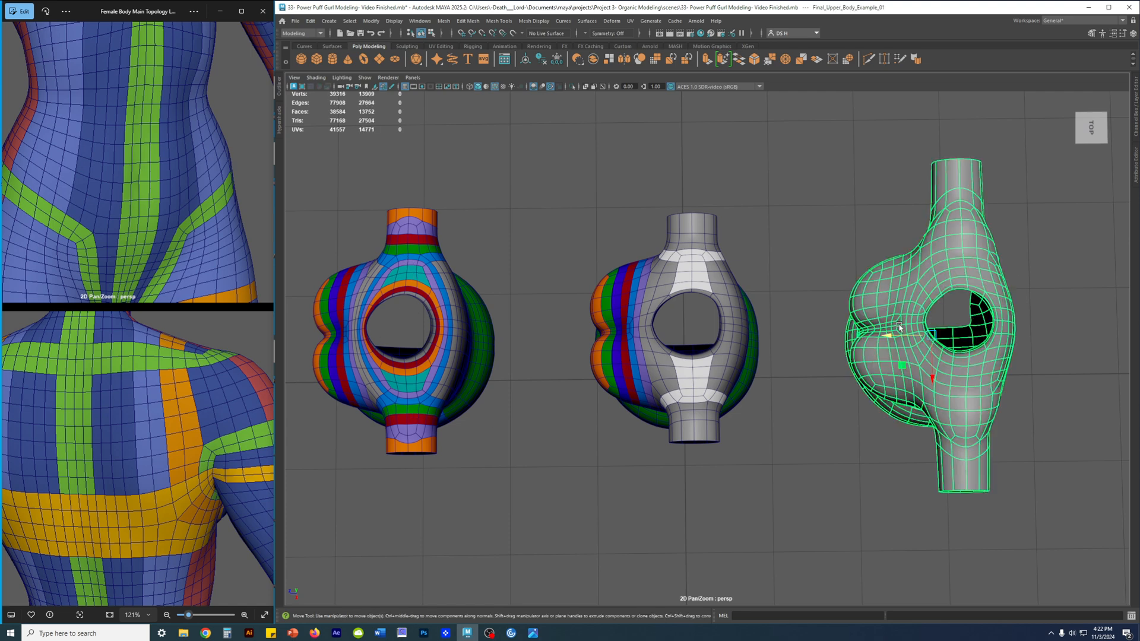
pyautogui.keyDown('alt'); pyautogui.moveTo(1112, 315); pyautogui.dragTo(997, 341, button='middle'); pyautogui.keyUp('alt')
pyautogui.click(997, 340)
pyautogui.keyDown('alt'); pyautogui.moveTo(778, 345); pyautogui.dragTo(881, 323, button='middle'); pyautogui.keyUp('alt')
pyautogui.scroll(-1, 895, 275)
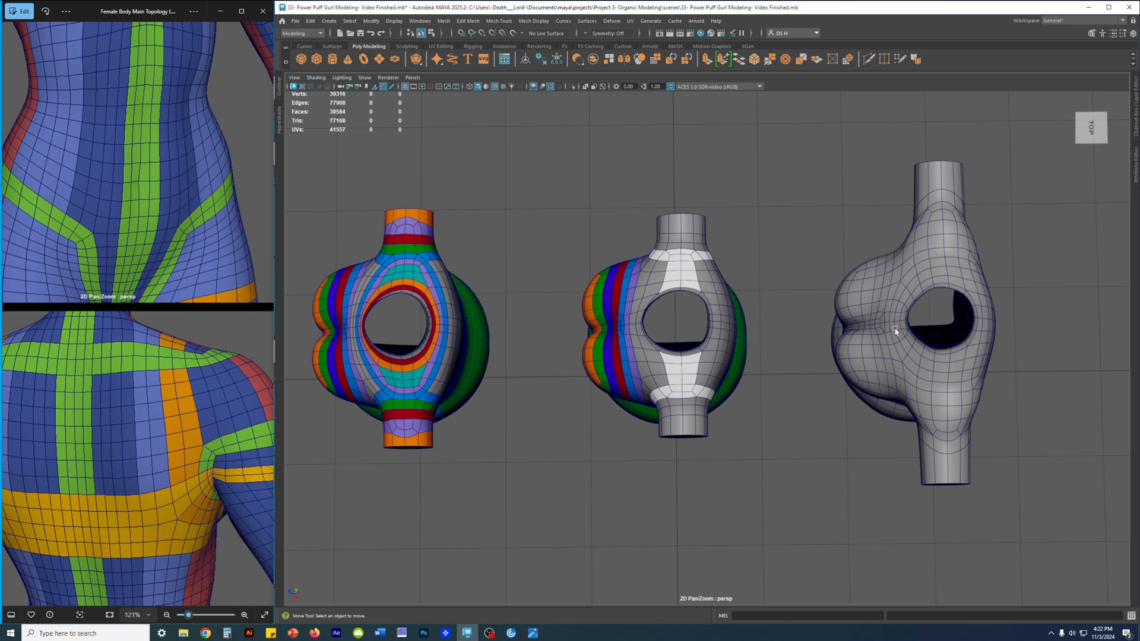
pyautogui.keyDown('alt'); pyautogui.moveTo(837, 276); pyautogui.dragTo(608, 402); pyautogui.keyUp('alt')
pyautogui.keyDown('alt'); pyautogui.moveTo(609, 402); pyautogui.dragTo(646, 414, button='middle'); pyautogui.keyUp('alt')
pyautogui.keyDown('alt'); pyautogui.moveTo(645, 414); pyautogui.dragTo(728, 439, button='right'); pyautogui.keyUp('alt')
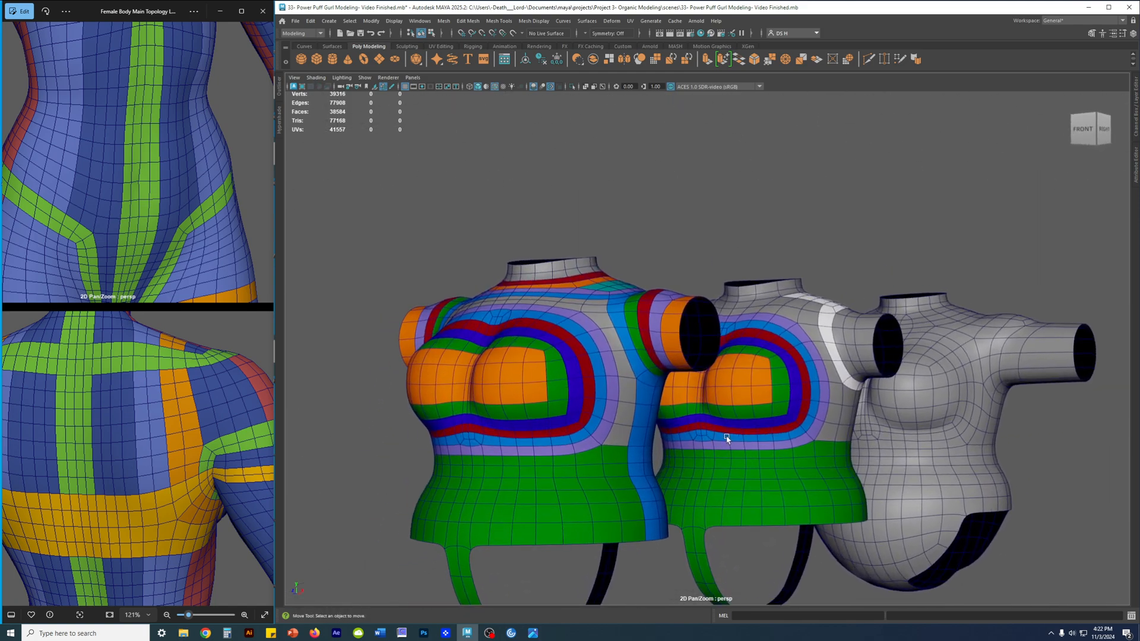
# Delete the plain grey torso that has no colored face loops.
pyautogui.click(576, 445)
pyautogui.click(935, 378)
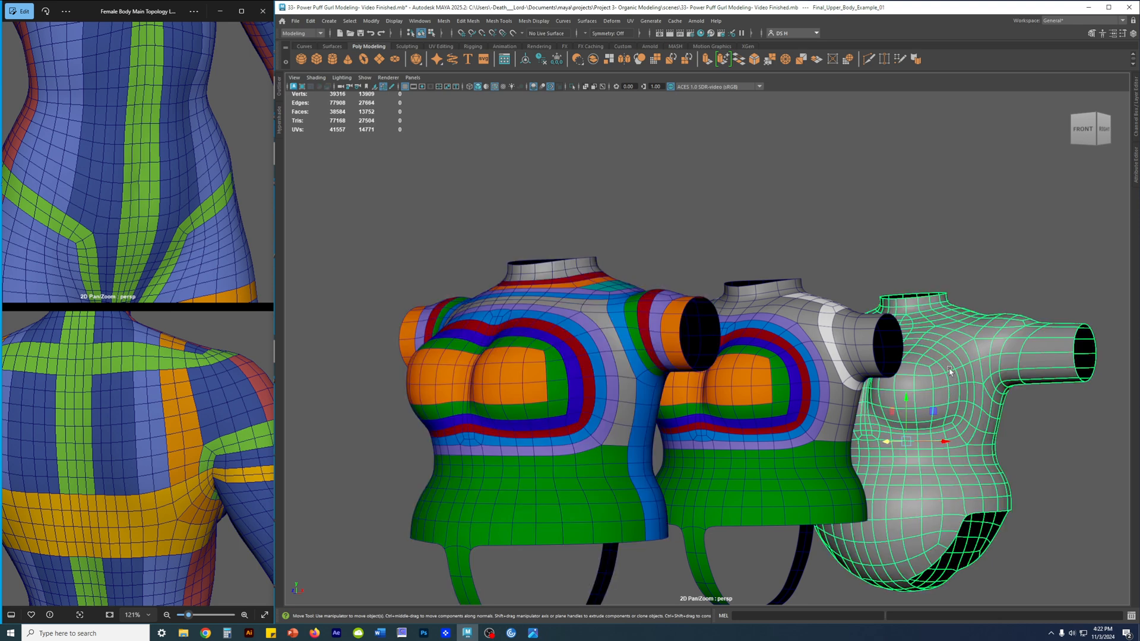
pyautogui.press('Delete')
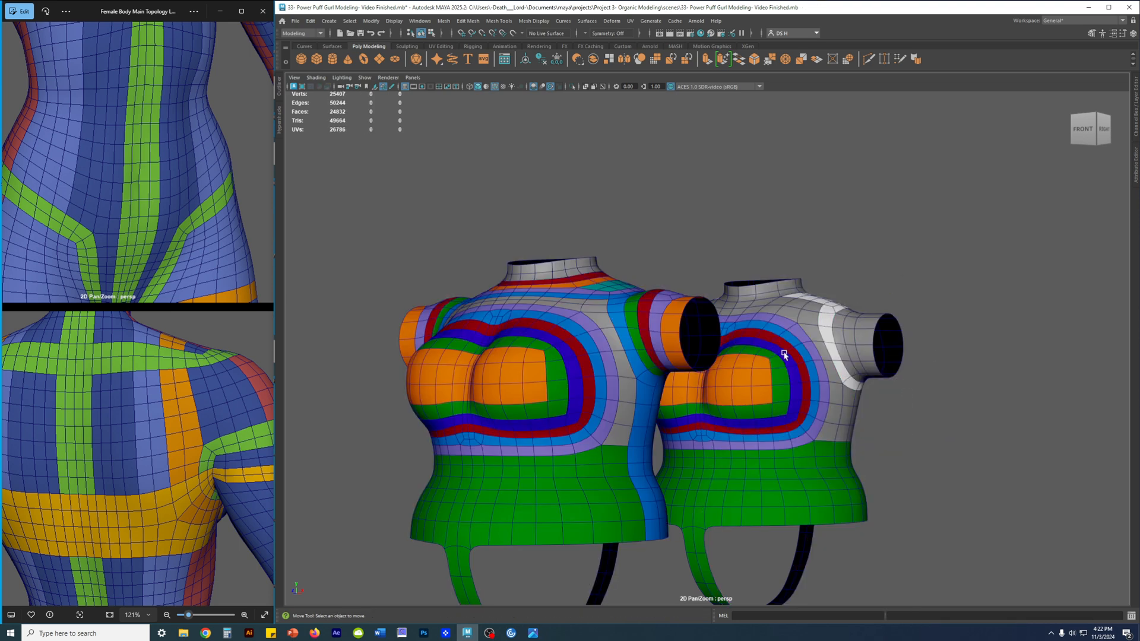
# Show the Channel Box and move the fully colored torso along Z to about 3.75, farther from the partly colored one.
pyautogui.scroll(-2, 784, 352)
pyautogui.click(1136, 113)
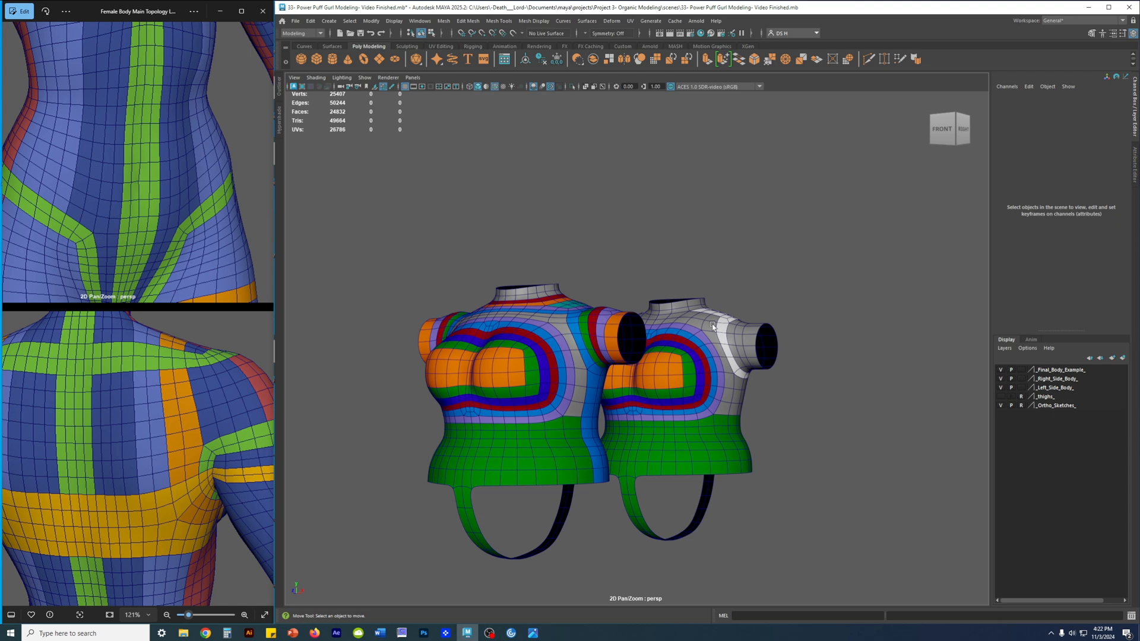
pyautogui.keyDown('alt'); pyautogui.moveTo(716, 319); pyautogui.dragTo(695, 356); pyautogui.keyUp('alt')
pyautogui.click(463, 479)
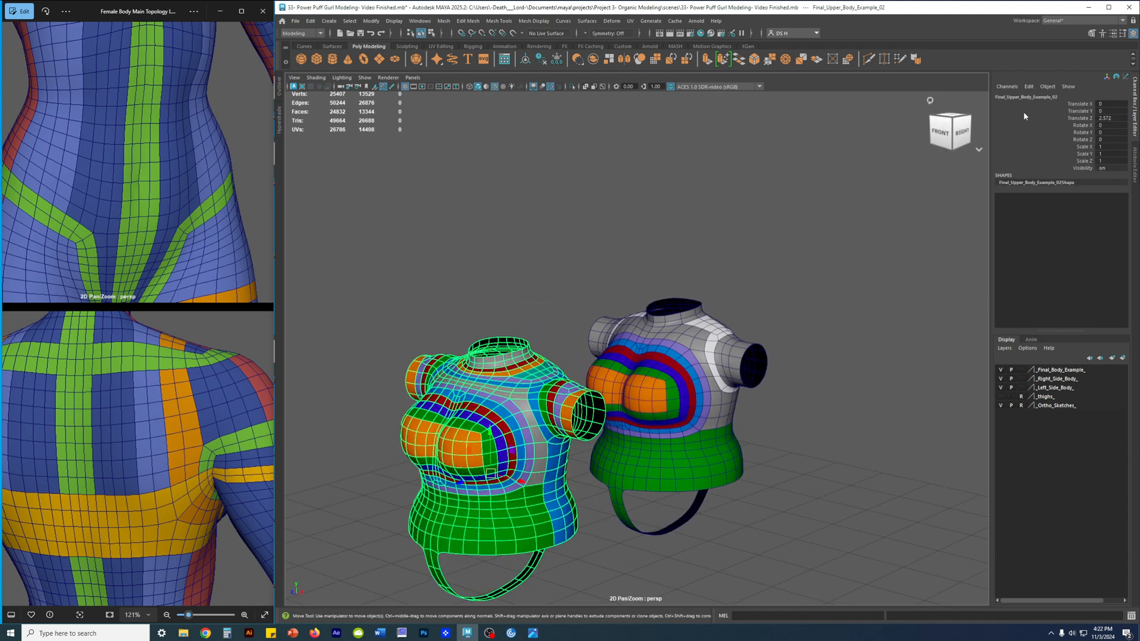
pyautogui.keyDown('alt'); pyautogui.moveTo(715, 229); pyautogui.dragTo(613, 269); pyautogui.keyUp('alt')
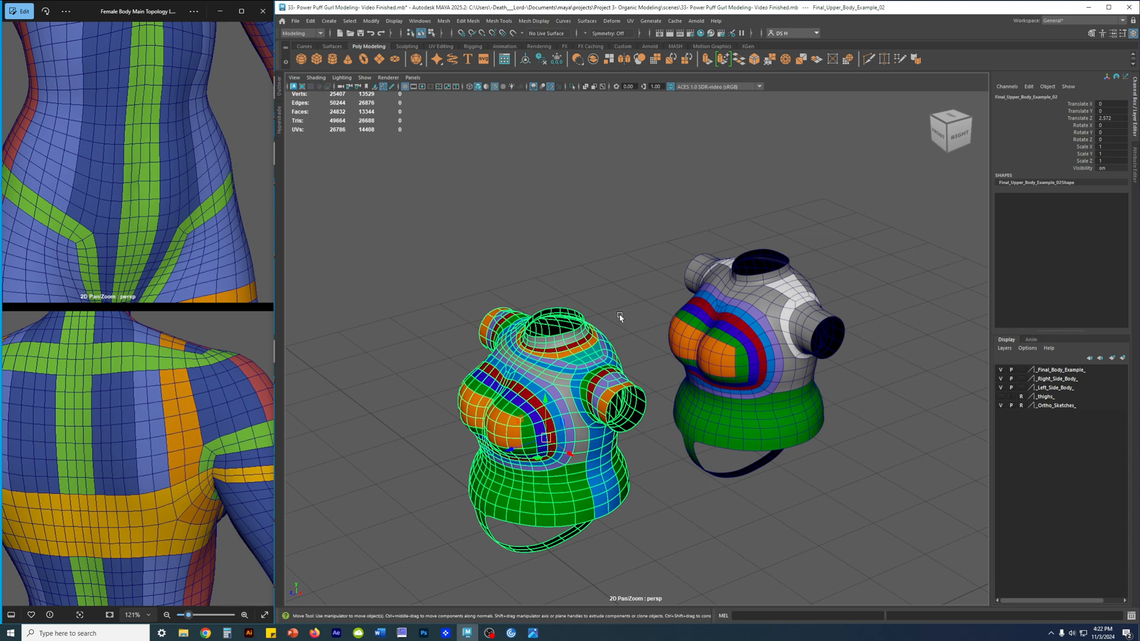
pyautogui.keyDown('alt'); pyautogui.moveTo(773, 346); pyautogui.dragTo(539, 326, button='right'); pyautogui.keyUp('alt')
pyautogui.keyDown('alt'); pyautogui.moveTo(606, 314); pyautogui.dragTo(566, 373); pyautogui.keyUp('alt')
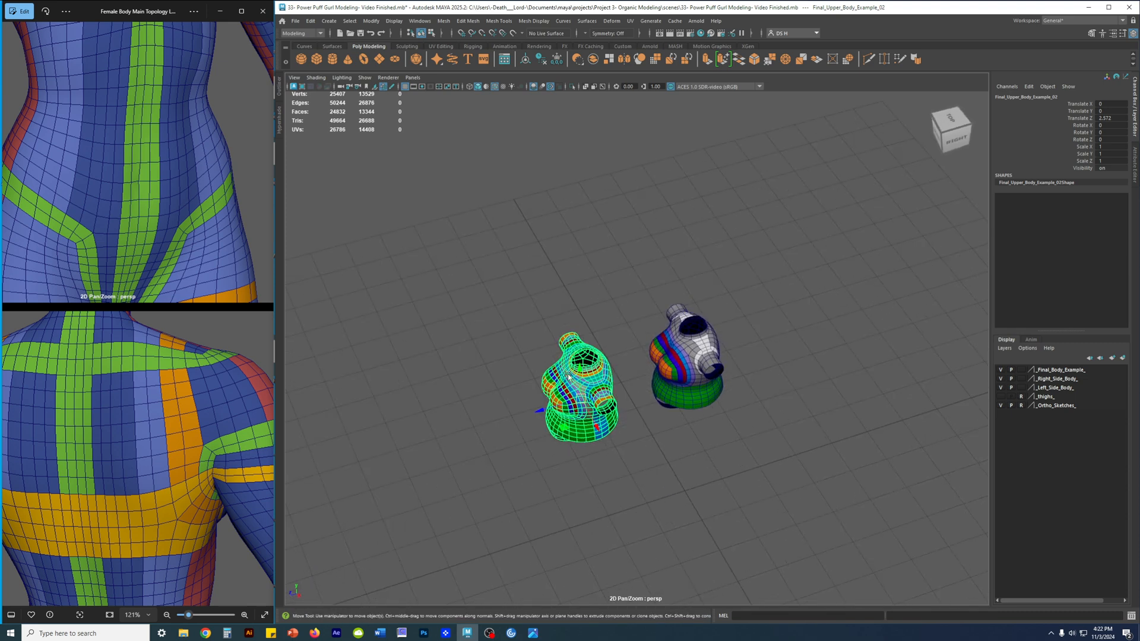
pyautogui.moveTo(543, 410); pyautogui.dragTo(494, 423)
pyautogui.click(605, 459)
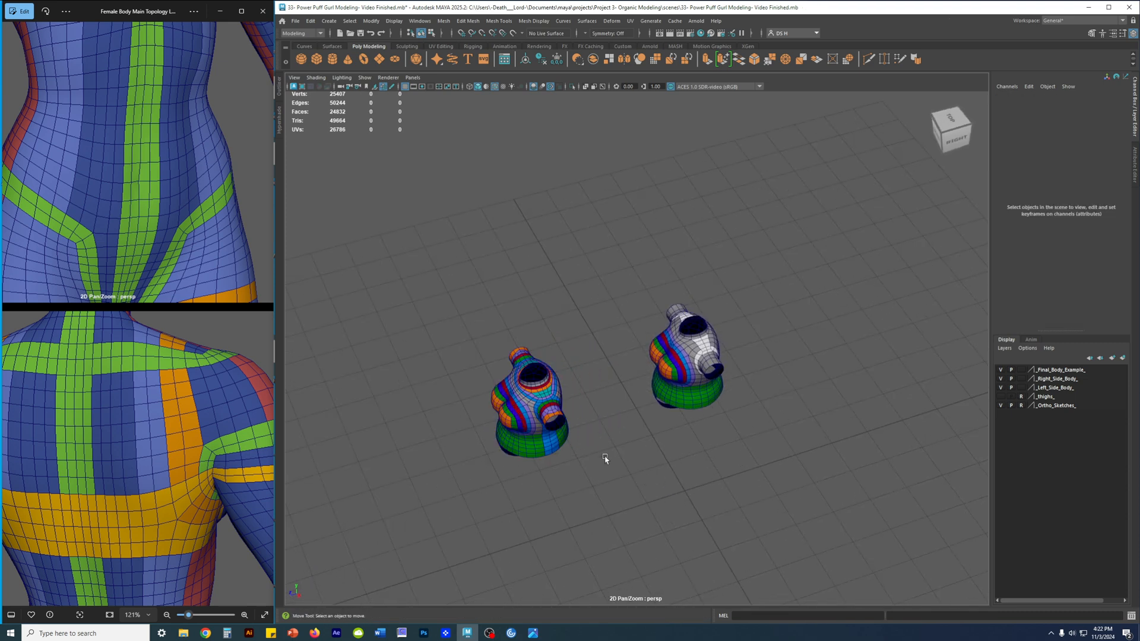
# Compare both torsos with the chest and collar bands of the front reference view, narrowing the reference window slightly.
pyautogui.keyDown('alt'); pyautogui.moveTo(589, 437); pyautogui.dragTo(585, 452); pyautogui.keyUp('alt')
pyautogui.keyDown('alt'); pyautogui.moveTo(585, 453); pyautogui.dragTo(695, 453, button='right'); pyautogui.keyUp('alt')
pyautogui.keyDown('alt'); pyautogui.moveTo(695, 453); pyautogui.dragTo(687, 435); pyautogui.keyUp('alt')
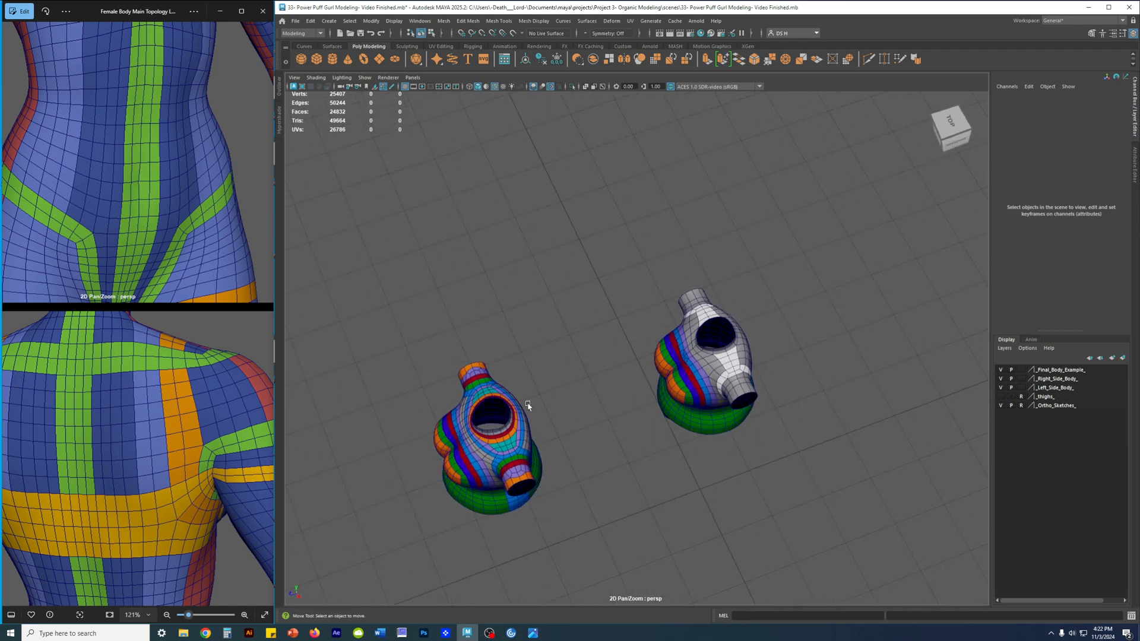
pyautogui.keyDown('alt'); pyautogui.moveTo(693, 396); pyautogui.dragTo(702, 349); pyautogui.keyUp('alt')
pyautogui.keyDown('alt'); pyautogui.moveTo(738, 306); pyautogui.dragTo(860, 322, button='right'); pyautogui.keyUp('alt')
pyautogui.click(186, 132)
pyautogui.scroll(4, 184, 138)
pyautogui.moveTo(186, 145); pyautogui.dragTo(161, 440)
pyautogui.scroll(-1, 152, 290)
pyautogui.moveTo(134, 245); pyautogui.dragTo(182, 241)
pyautogui.scroll(-1, 112, 115)
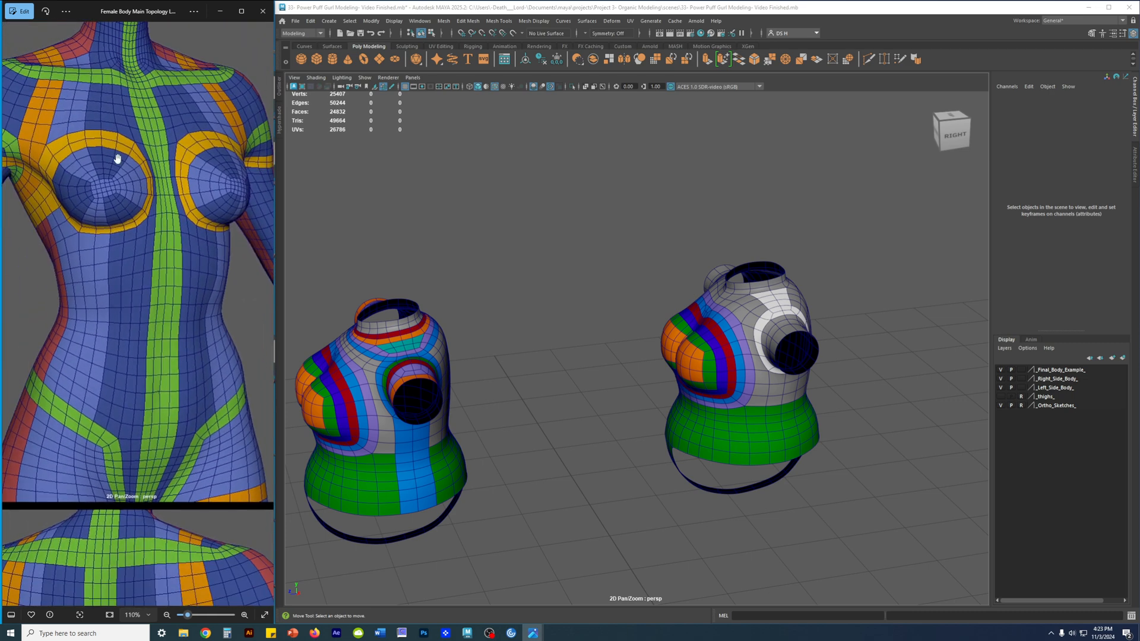
pyautogui.keyDown('alt'); pyautogui.moveTo(730, 320); pyautogui.dragTo(704, 350); pyautogui.keyUp('alt')
pyautogui.keyDown('alt'); pyautogui.moveTo(683, 297); pyautogui.dragTo(643, 256, button='middle'); pyautogui.keyUp('alt')
pyautogui.moveTo(273, 196); pyautogui.dragTo(250, 193)
pyautogui.keyDown('alt'); pyautogui.moveTo(694, 297); pyautogui.dragTo(724, 296); pyautogui.keyUp('alt')
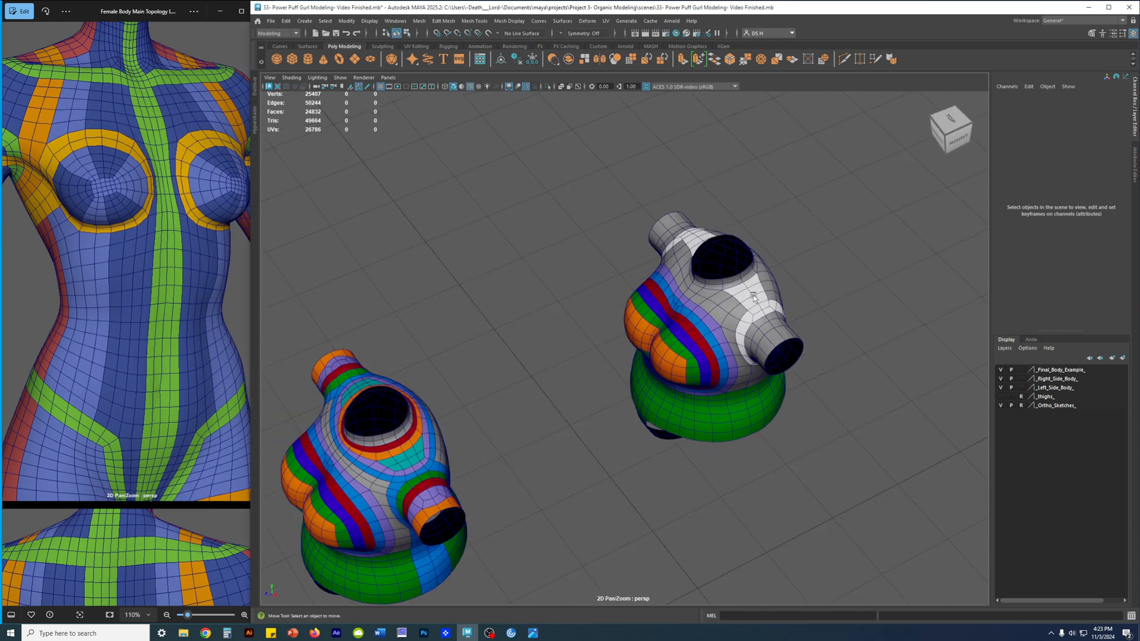
# Set the _Left_Side_Body_ display layer to Reference so the left half of the partly colored torso is locked.
pyautogui.click(726, 314)
pyautogui.click(890, 302)
pyautogui.click(656, 277)
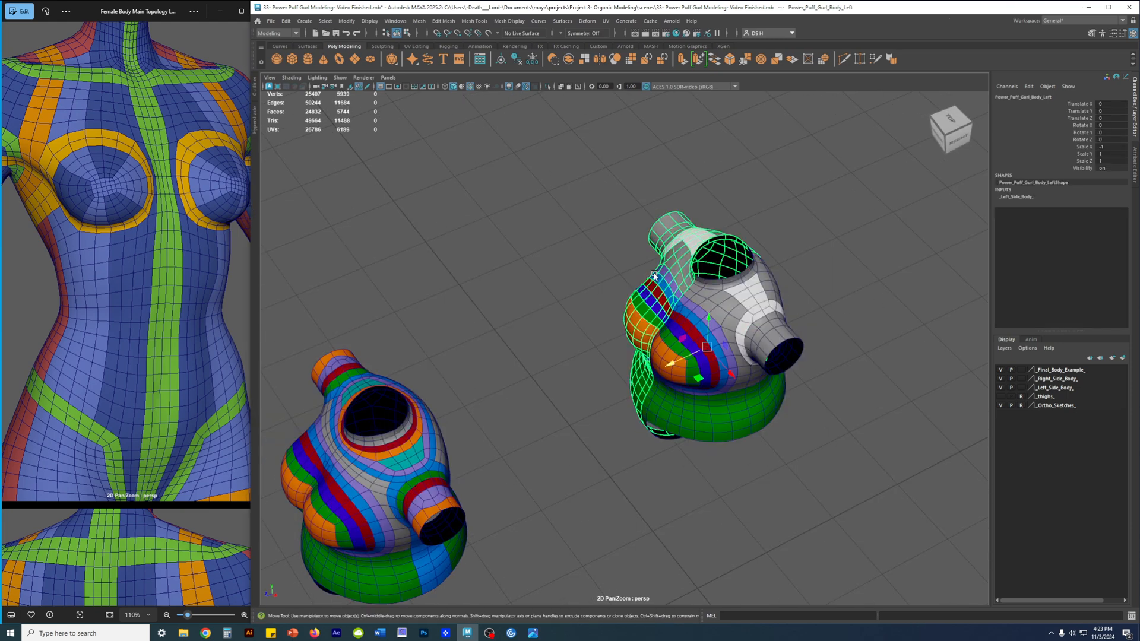
pyautogui.click(1022, 388)
pyautogui.click(1021, 388)
# Create a display layer named _Final_Body_Example_02_ from the fully colored torso and check its visibility toggle.
pyautogui.click(542, 445)
pyautogui.scroll(-1, 542, 445)
pyautogui.keyDown('alt'); pyautogui.moveTo(543, 445); pyautogui.dragTo(647, 374, button='middle'); pyautogui.keyUp('alt')
pyautogui.click(511, 415)
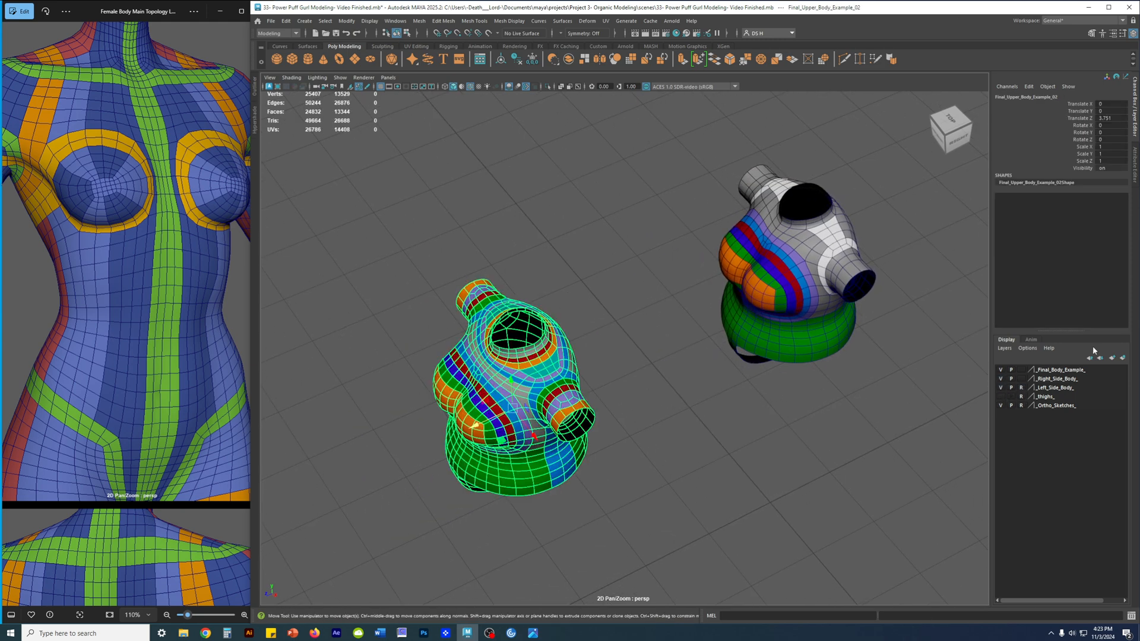
pyautogui.click(1123, 358)
pyautogui.doubleClick(1042, 371)
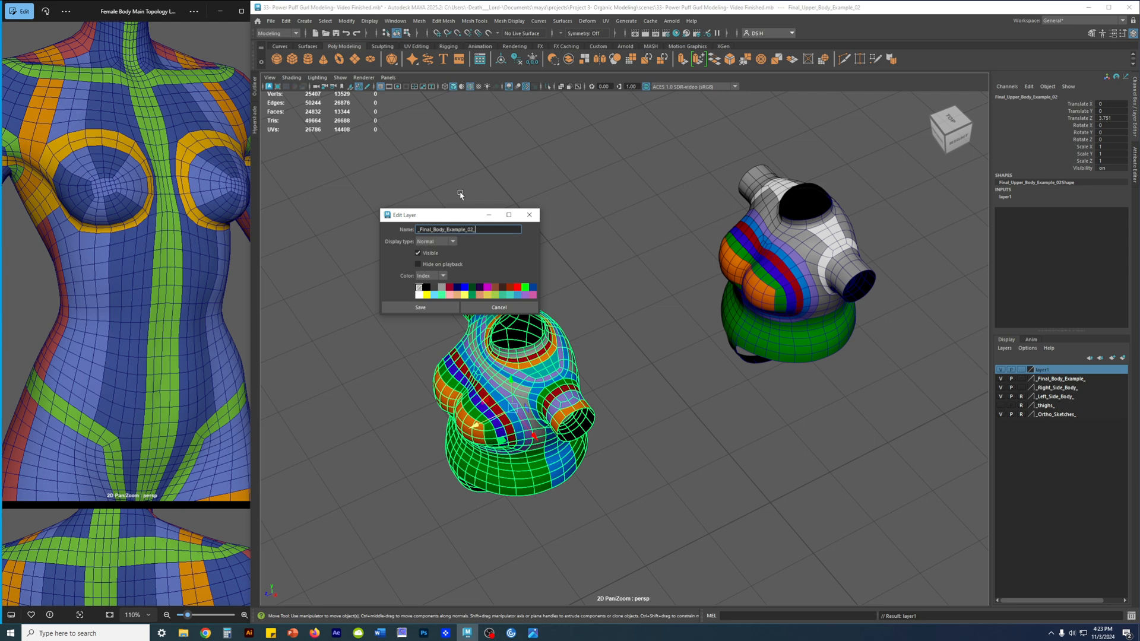
pyautogui.click(447, 191)
pyautogui.click(442, 308)
pyautogui.click(1001, 370)
pyautogui.click(1001, 370)
# Examine the collar, shoulder and chest loops of the fully colored torso up close.
pyautogui.keyDown('alt'); pyautogui.moveTo(588, 267); pyautogui.dragTo(649, 180); pyautogui.keyUp('alt')
pyautogui.click(649, 180)
pyautogui.keyDown('alt'); pyautogui.moveTo(638, 243); pyautogui.dragTo(614, 265); pyautogui.keyUp('alt')
pyautogui.keyDown('alt'); pyautogui.moveTo(613, 265); pyautogui.dragTo(669, 284, button='right'); pyautogui.keyUp('alt')
pyautogui.moveTo(590, 276)
pyautogui.keyDown('alt'); pyautogui.mouseDown()
pyautogui.moveTo(614, 265)
pyautogui.moveTo(590, 291)
pyautogui.mouseUp(); pyautogui.keyUp('alt')
pyautogui.keyDown('alt'); pyautogui.moveTo(636, 310); pyautogui.dragTo(662, 310, button='right'); pyautogui.keyUp('alt')
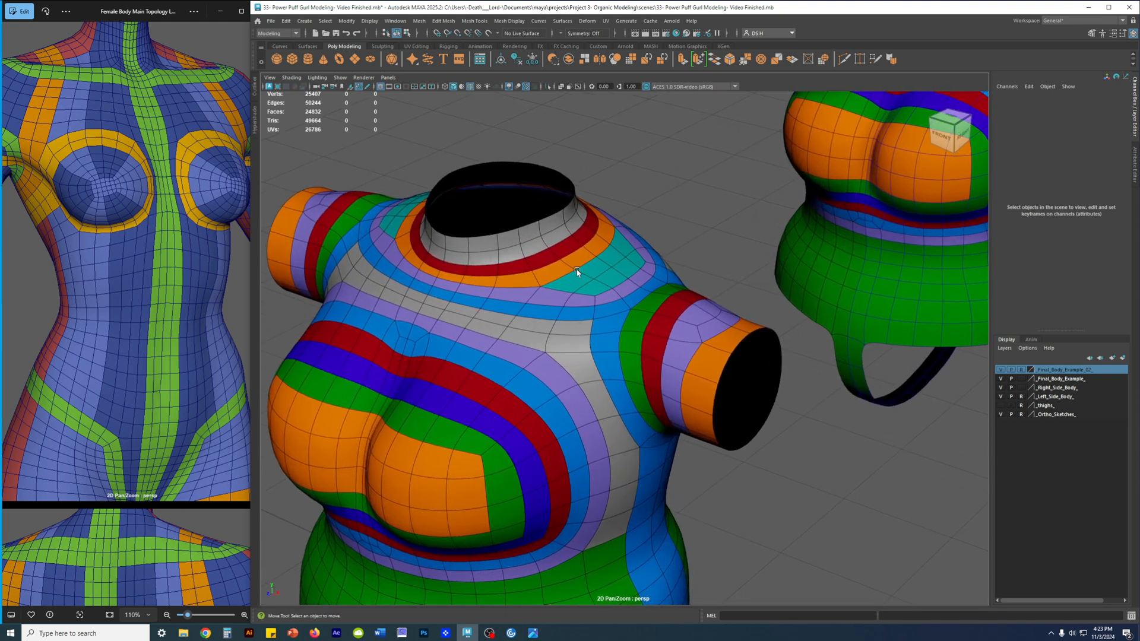
pyautogui.keyDown('alt'); pyautogui.moveTo(621, 279); pyautogui.dragTo(666, 302, button='middle'); pyautogui.keyUp('alt')
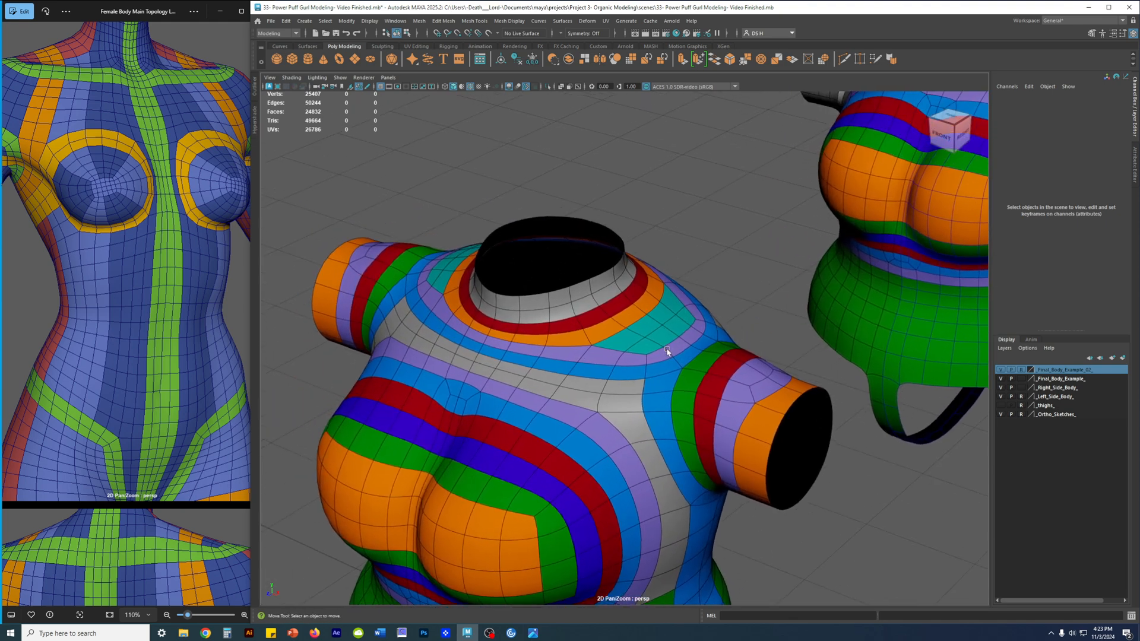
pyautogui.keyDown('alt'); pyautogui.moveTo(717, 354); pyautogui.dragTo(749, 279); pyautogui.keyUp('alt')
# Select the shoulder, arm and side faces on the partly colored torso's right half and assign them the grey material.
pyautogui.click(812, 265)
pyautogui.press('f')
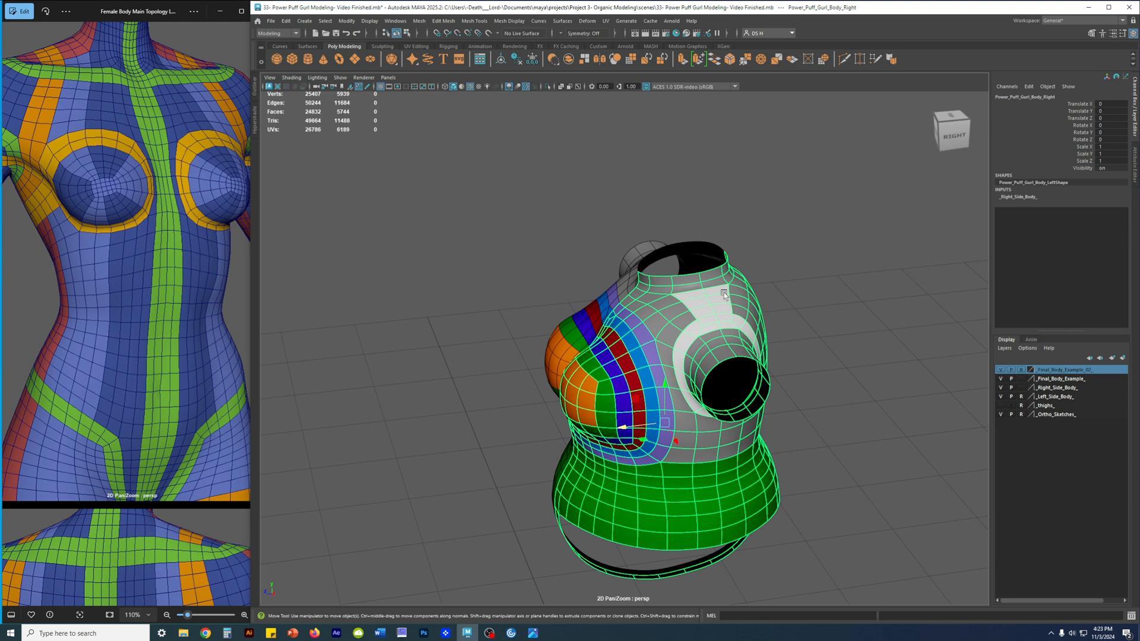
pyautogui.scroll(5, 747, 286)
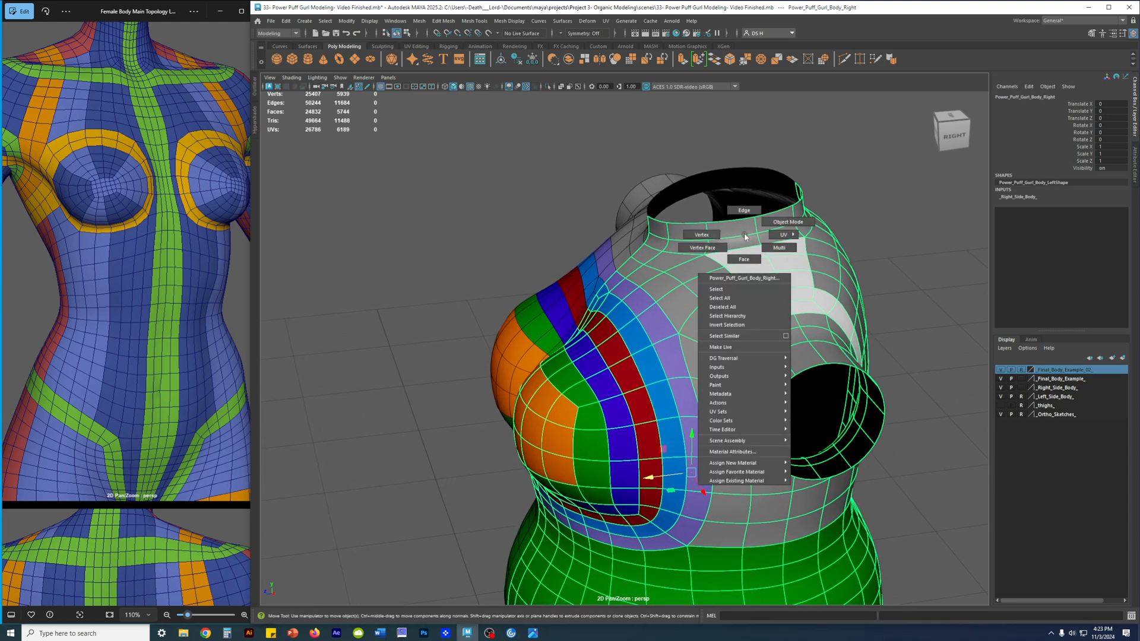
pyautogui.moveTo(745, 237); pyautogui.dragTo(745, 284, button='right')
pyautogui.click(712, 151)
pyautogui.moveTo(722, 225); pyautogui.dragTo(929, 520)
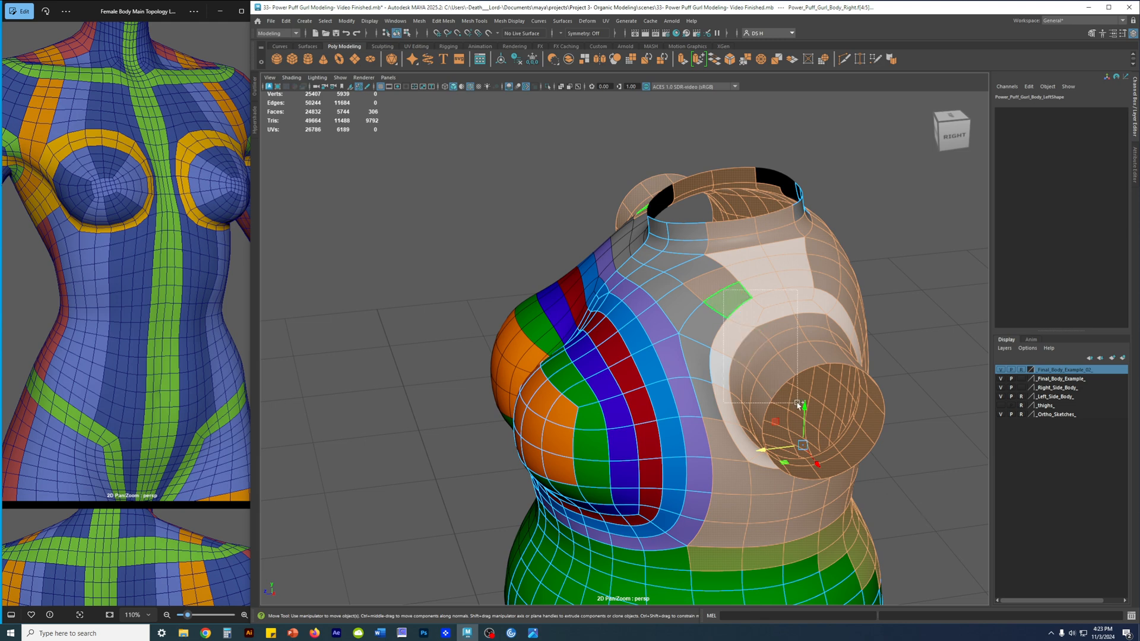
pyautogui.keyDown('shift'); pyautogui.moveTo(797, 404); pyautogui.dragTo(799, 403); pyautogui.keyUp('shift')
pyautogui.click(685, 36)
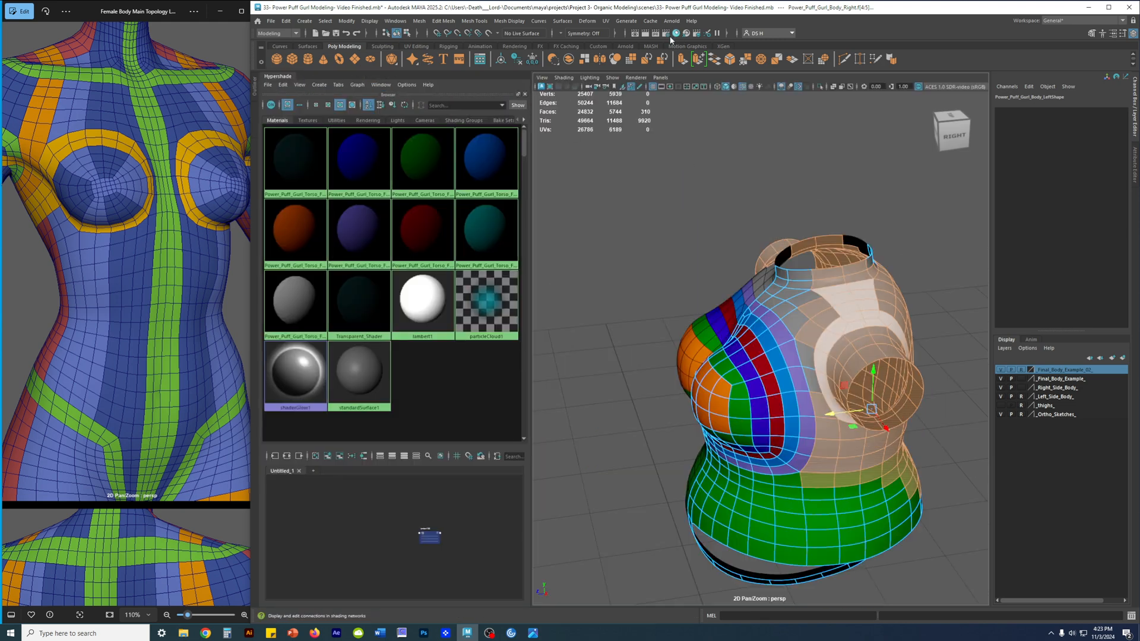
pyautogui.rightClick(295, 315)
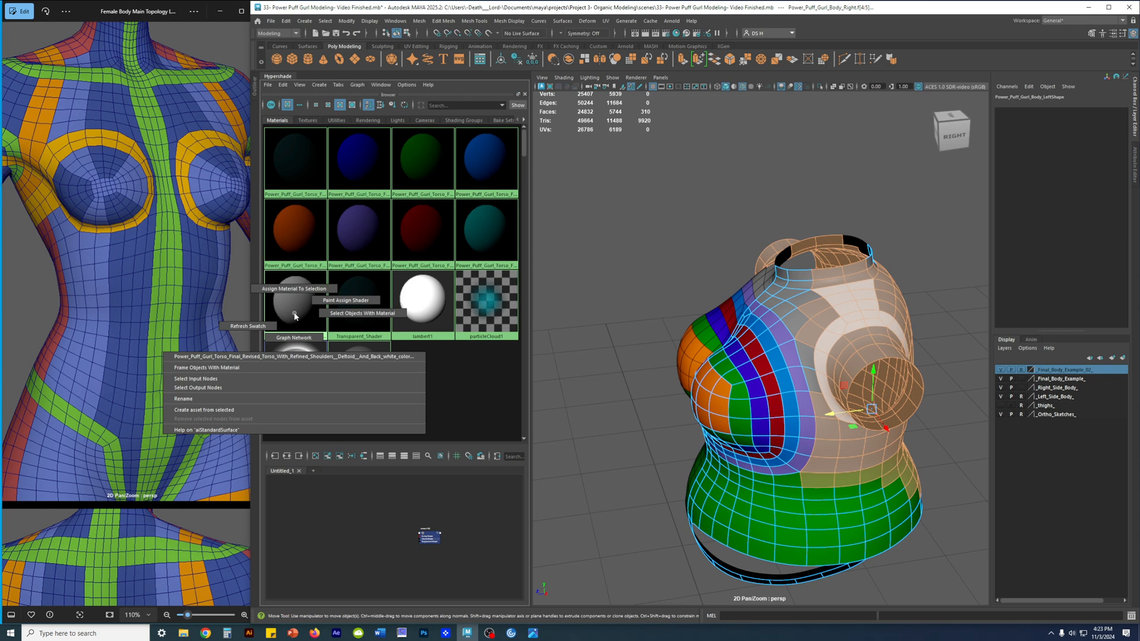
pyautogui.moveTo(367, 123); pyautogui.dragTo(343, 14, button='right')
pyautogui.click(674, 220)
# Assign the green material to the waist faces of the right half, recoloring the grey patches, and return to object mode.
pyautogui.moveTo(833, 329)
pyautogui.keyDown('alt'); pyautogui.mouseDown()
pyautogui.moveTo(811, 318)
pyautogui.moveTo(826, 312)
pyautogui.mouseUp(); pyautogui.keyUp('alt')
pyautogui.moveTo(853, 277); pyautogui.dragTo(882, 241, button='right')
pyautogui.keyDown('alt'); pyautogui.moveTo(890, 380); pyautogui.dragTo(887, 264, button='middle'); pyautogui.keyUp('alt')
pyautogui.keyDown('alt'); pyautogui.moveTo(903, 291); pyautogui.dragTo(915, 278); pyautogui.keyUp('alt')
pyautogui.hotkey('ctrl', 'z')
pyautogui.moveTo(803, 234); pyautogui.dragTo(804, 261, button='right')
pyautogui.moveTo(896, 454); pyautogui.dragTo(880, 430)
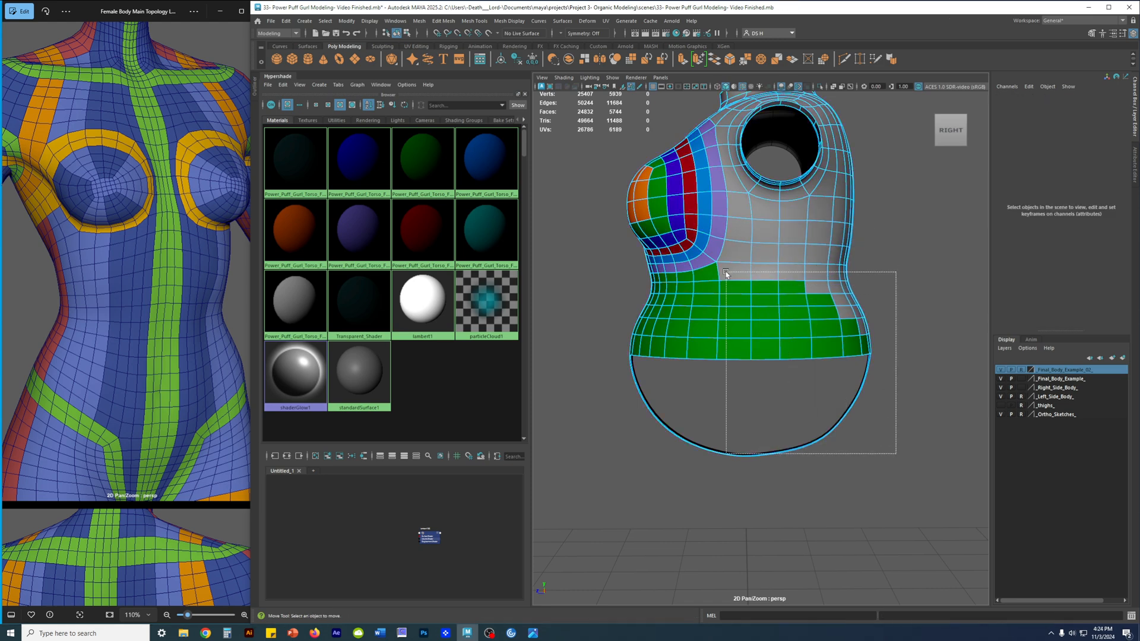
pyautogui.moveTo(725, 272); pyautogui.dragTo(723, 270)
pyautogui.moveTo(433, 164); pyautogui.dragTo(427, 96, button='right')
pyautogui.click(606, 293)
pyautogui.moveTo(838, 264); pyautogui.dragTo(947, 212, button='right')
pyautogui.click(947, 211)
# Bring both torsos into view from the front and collapse the Hypershade.
pyautogui.keyDown('alt'); pyautogui.moveTo(947, 212); pyautogui.dragTo(970, 291); pyautogui.keyUp('alt')
pyautogui.keyDown('alt'); pyautogui.moveTo(879, 223); pyautogui.dragTo(830, 331, button='middle'); pyautogui.keyUp('alt')
pyautogui.keyDown('alt'); pyautogui.moveTo(830, 331); pyautogui.dragTo(782, 307, button='right'); pyautogui.keyUp('alt')
pyautogui.keyDown('alt'); pyautogui.moveTo(778, 348); pyautogui.dragTo(771, 322); pyautogui.keyUp('alt')
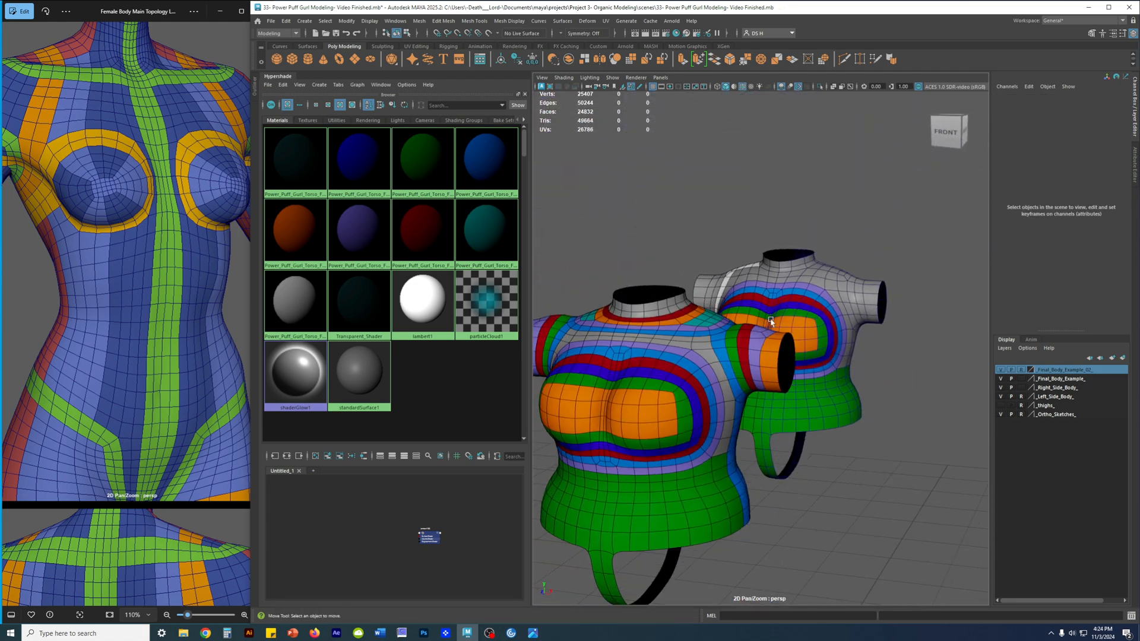
pyautogui.click(276, 76)
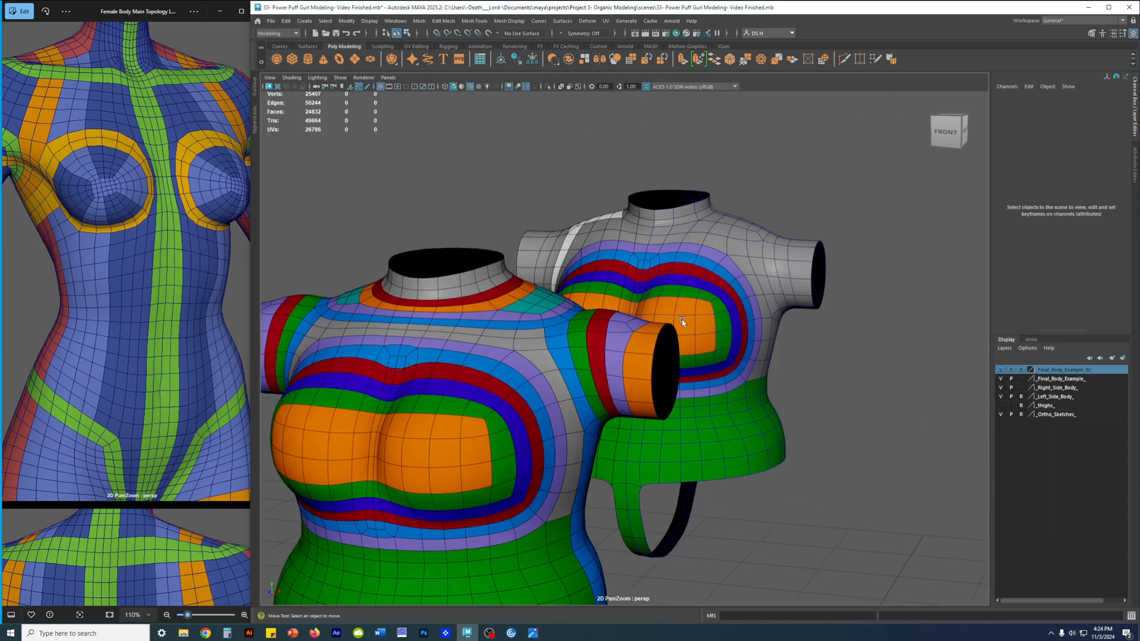
# Examine the grey shoulder and the colored chest loops of the partly colored torso from above.
pyautogui.keyDown('alt'); pyautogui.moveTo(683, 323); pyautogui.dragTo(661, 290, button='right'); pyautogui.keyUp('alt')
pyautogui.keyDown('alt'); pyautogui.moveTo(661, 290); pyautogui.dragTo(591, 339); pyautogui.keyUp('alt')
pyautogui.keyDown('alt'); pyautogui.moveTo(528, 317); pyautogui.dragTo(587, 283, button='middle'); pyautogui.keyUp('alt')
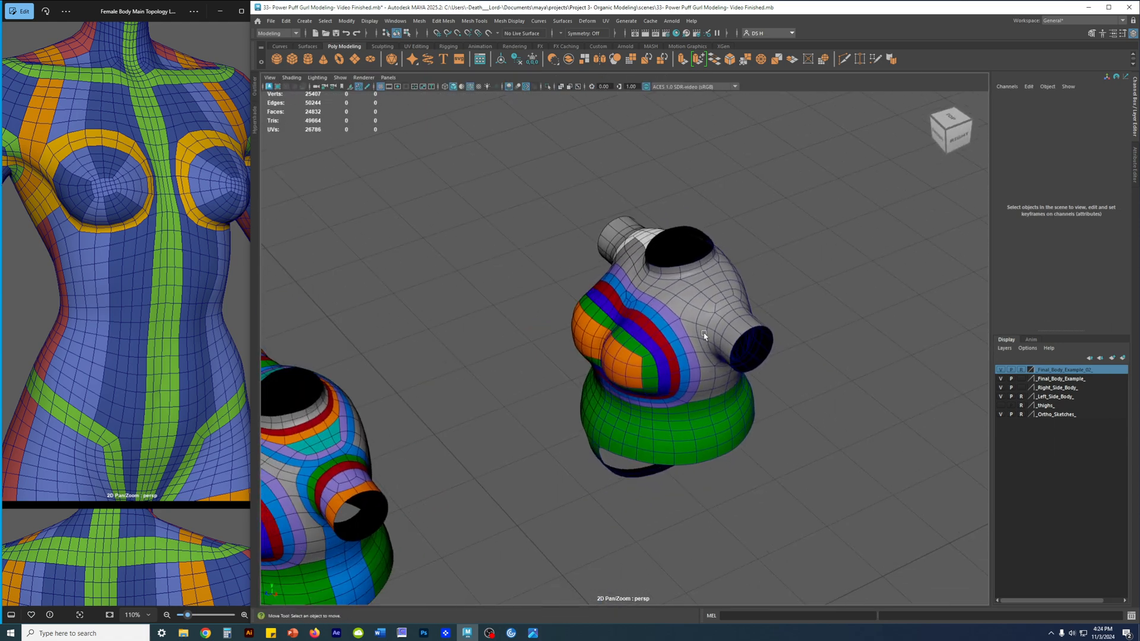
pyautogui.click(679, 291)
pyautogui.keyDown('alt'); pyautogui.moveTo(679, 291); pyautogui.dragTo(631, 336, button='middle'); pyautogui.keyUp('alt')
pyautogui.keyDown('alt'); pyautogui.moveTo(630, 335); pyautogui.dragTo(826, 378, button='right'); pyautogui.keyUp('alt')
pyautogui.click(495, 323)
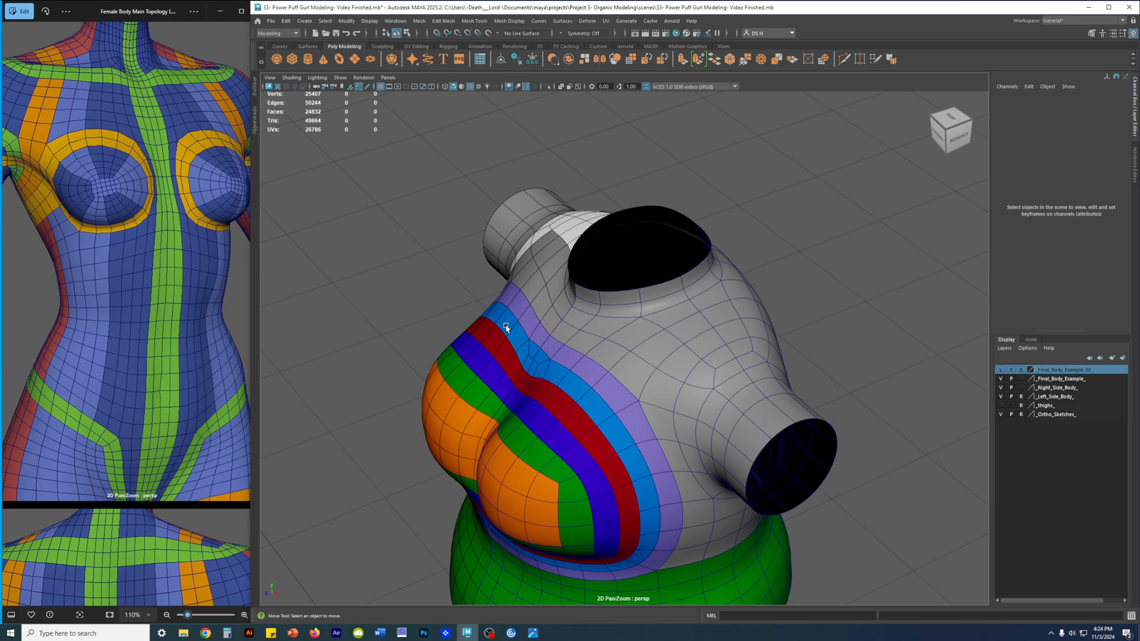
pyautogui.keyDown('alt'); pyautogui.moveTo(766, 341); pyautogui.dragTo(775, 336); pyautogui.keyUp('alt')
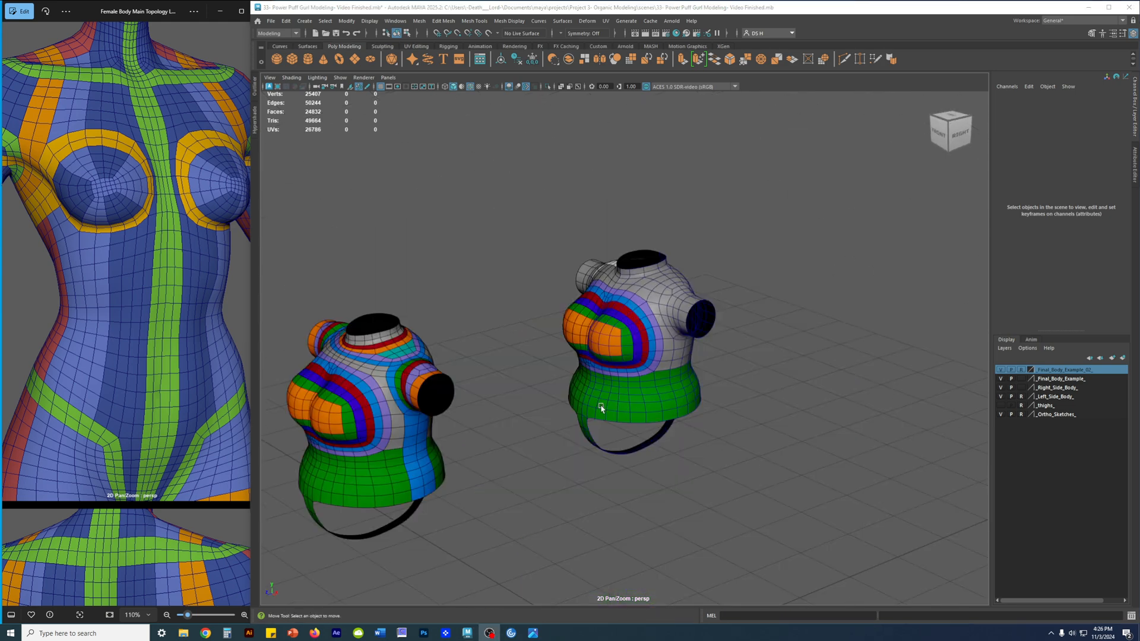
# Center the fully colored torso and narrow the reference window to enlarge the modeling workspace.
pyautogui.keyDown('alt'); pyautogui.moveTo(641, 408); pyautogui.dragTo(737, 374, button='middle'); pyautogui.keyUp('alt')
pyautogui.keyDown('alt'); pyautogui.moveTo(737, 374); pyautogui.dragTo(656, 360, button='right'); pyautogui.keyUp('alt')
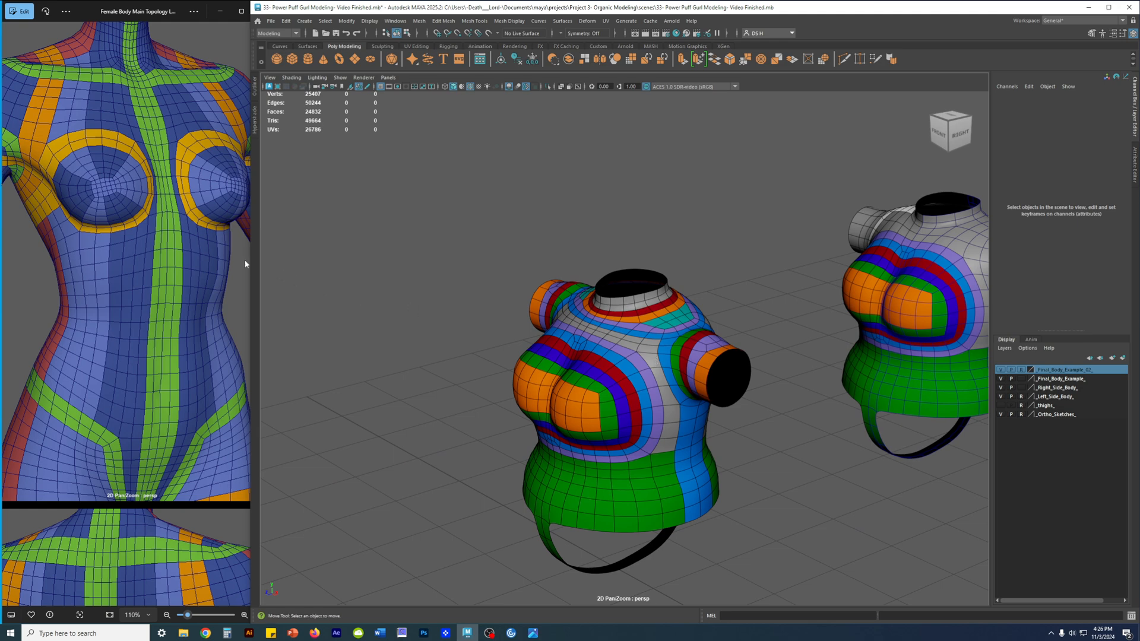
pyautogui.moveTo(248, 260); pyautogui.dragTo(50, 259)
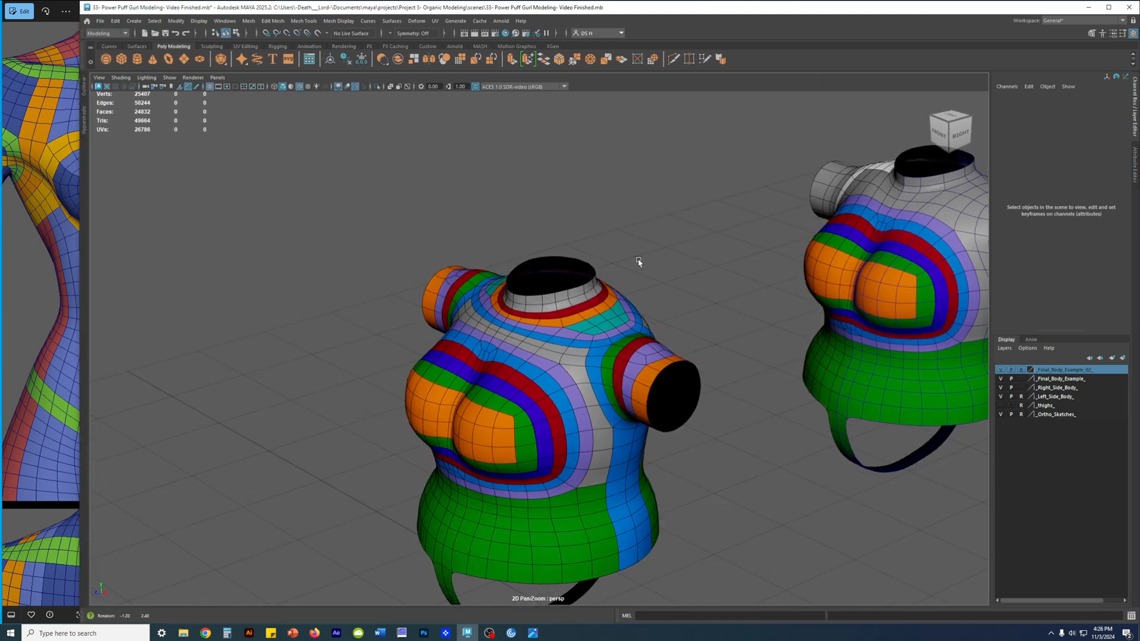
# Put the fully colored torso in face mode and select one purple collar-loop face on its shoulder.
pyautogui.keyDown('alt'); pyautogui.moveTo(637, 263); pyautogui.dragTo(767, 343, button='right'); pyautogui.keyUp('alt')
pyautogui.scroll(5, 751, 305)
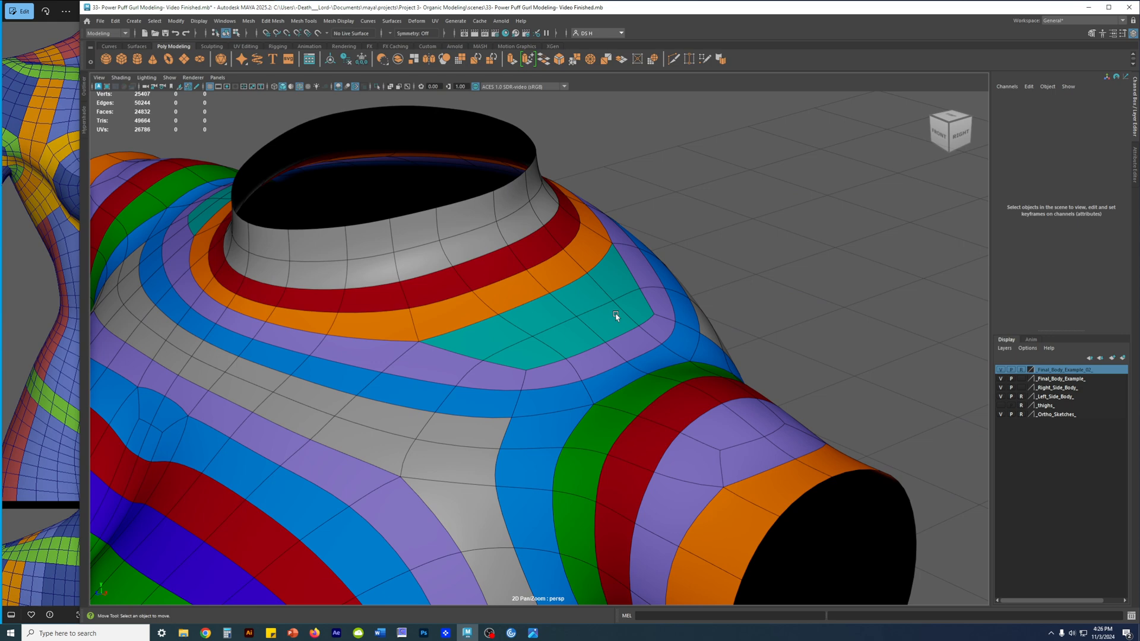
pyautogui.click(550, 287)
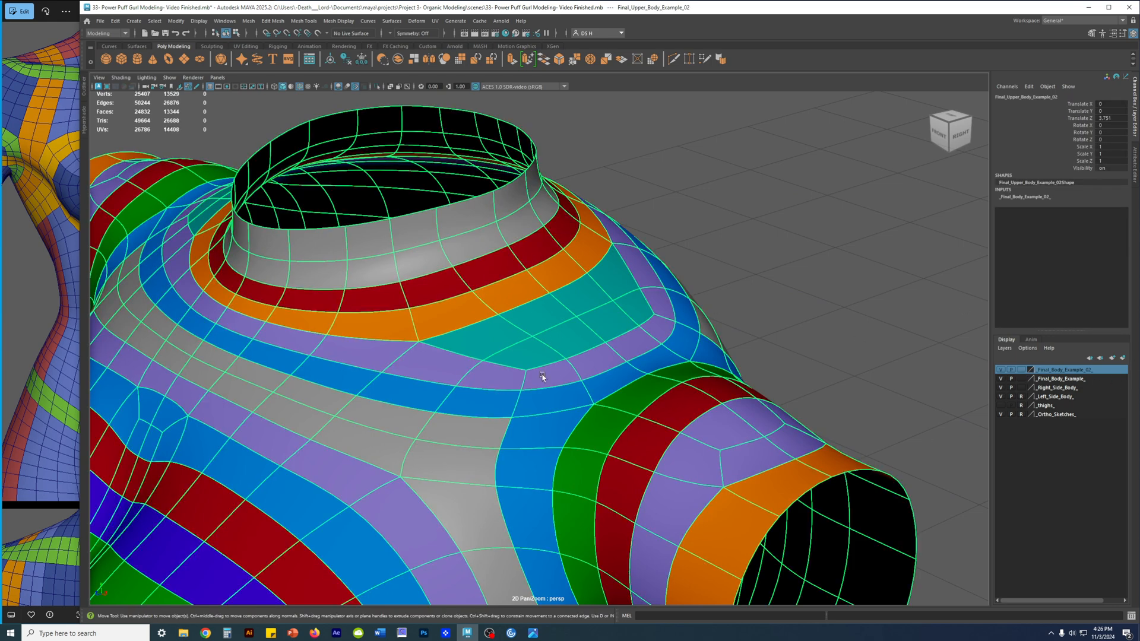
pyautogui.moveTo(573, 380); pyautogui.dragTo(574, 389, button='right')
pyautogui.click(596, 364)
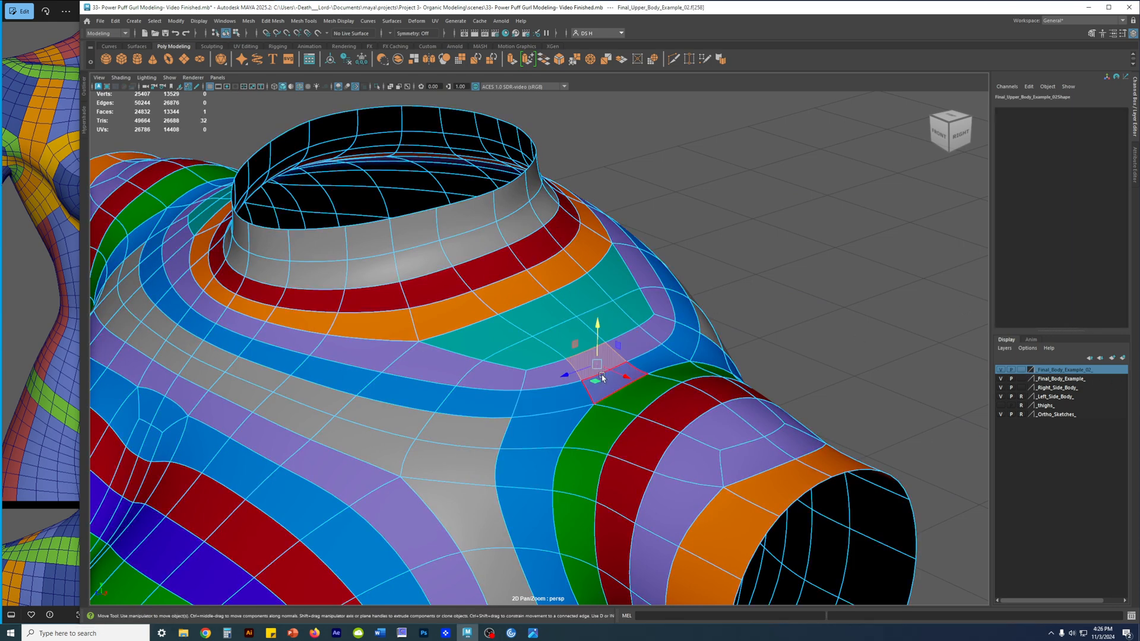
# Extend the face selection along the whole purple loop around the collar of the fully colored torso.
pyautogui.scroll(-3, 575, 291)
pyautogui.keyDown('alt'); pyautogui.moveTo(575, 291); pyautogui.dragTo(297, 378, button='middle'); pyautogui.keyUp('alt')
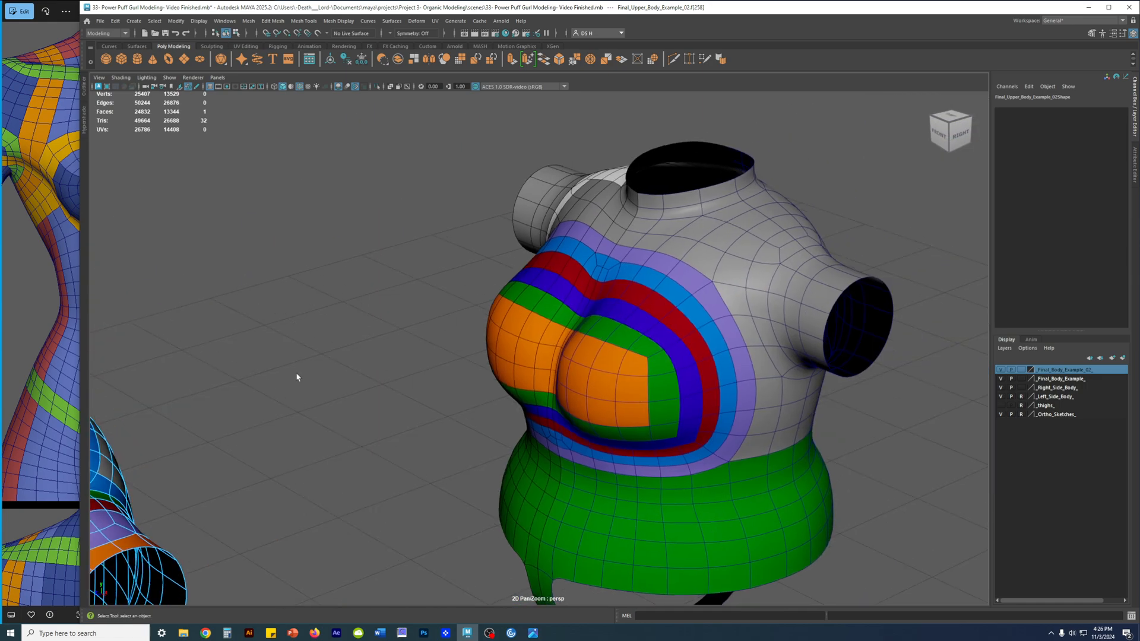
pyautogui.keyDown('alt'); pyautogui.moveTo(184, 445); pyautogui.dragTo(532, 318, button='middle'); pyautogui.keyUp('alt')
pyautogui.scroll(3, 532, 319)
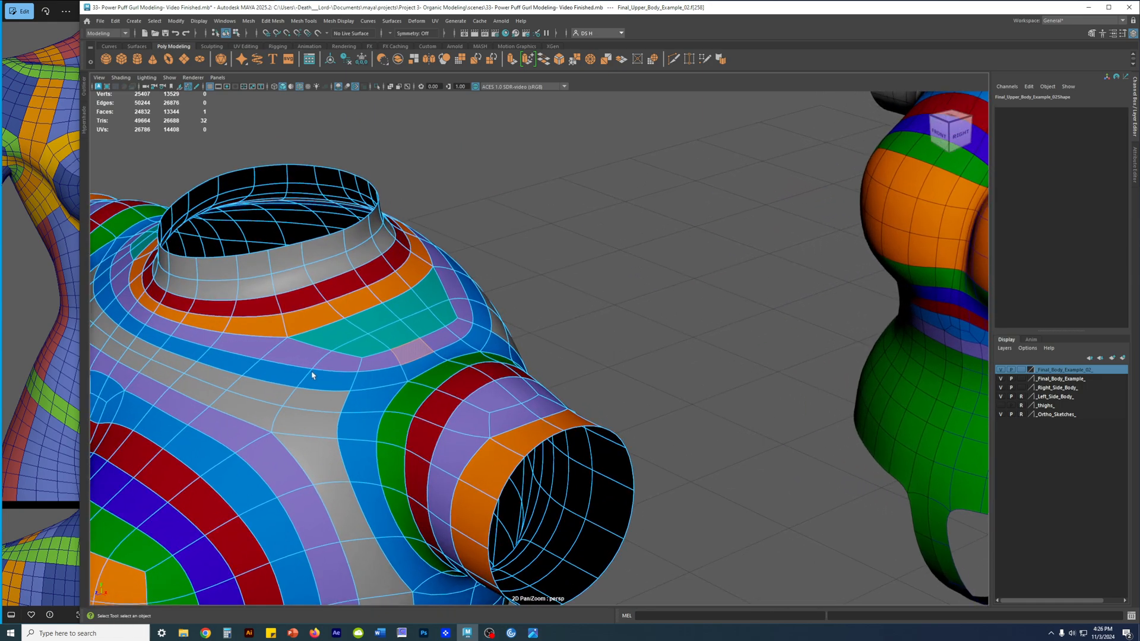
pyautogui.keyDown('alt'); pyautogui.moveTo(310, 374); pyautogui.dragTo(522, 394, button='middle'); pyautogui.keyUp('alt')
pyautogui.scroll(2, 523, 394)
pyautogui.keyDown('shift'); pyautogui.doubleClick(270, 309); pyautogui.keyUp('shift')
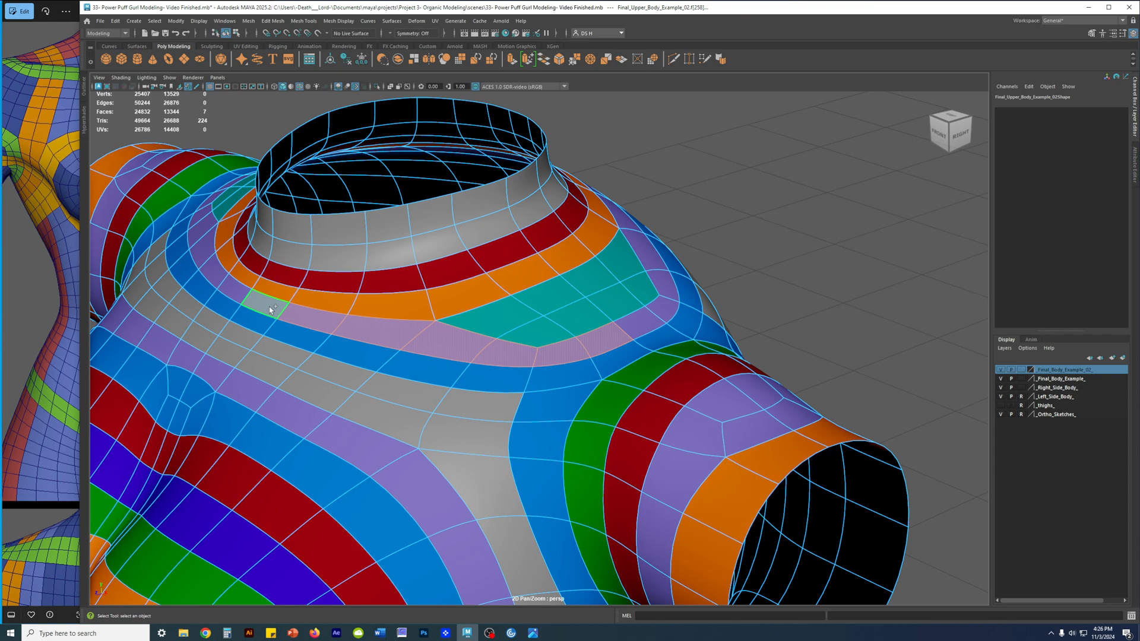
pyautogui.keyDown('shift'); pyautogui.doubleClick(230, 297); pyautogui.keyUp('shift')
# Add the front faces of the blue loop just outside the purple collar loop to the selection.
pyautogui.keyDown('shift'); pyautogui.doubleClick(621, 364); pyautogui.keyUp('shift')
pyautogui.hotkey('ctrl', 'z')
pyautogui.keyDown('shift'); pyautogui.doubleClick(569, 372); pyautogui.keyUp('shift')
pyautogui.hotkey('ctrl', 'z')
pyautogui.keyDown('shift'); pyautogui.doubleClick(295, 340); pyautogui.keyUp('shift')
pyautogui.hotkey('ctrl', 'z')
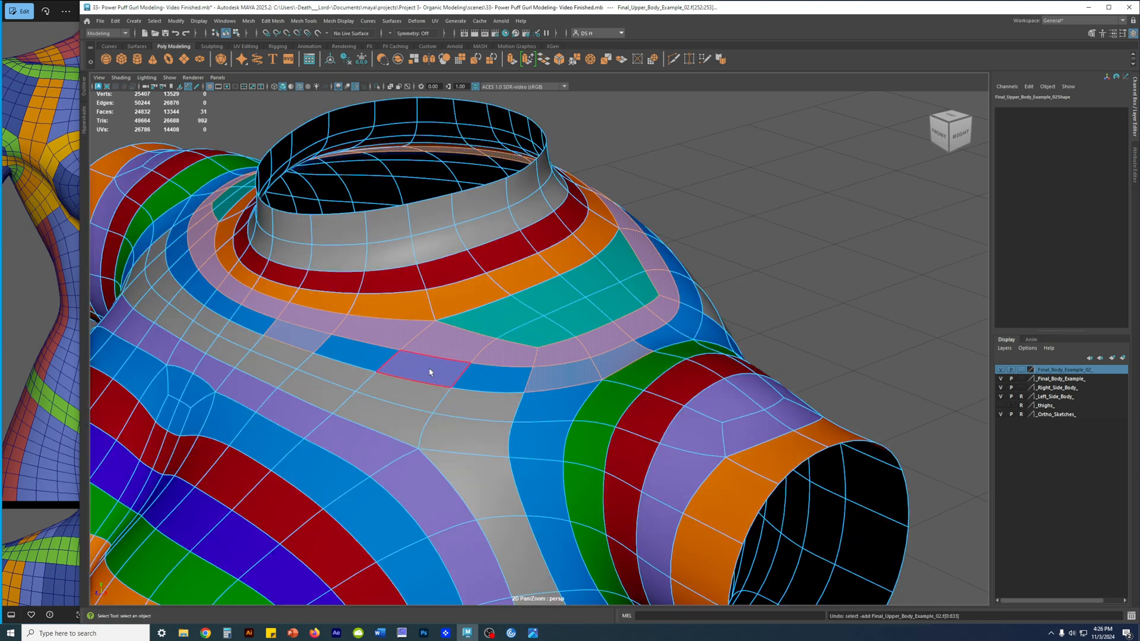
pyautogui.keyDown('shift'); pyautogui.doubleClick(497, 379); pyautogui.keyUp('shift')
pyautogui.hotkey('ctrl', 'z')
pyautogui.keyDown('shift'); pyautogui.click(418, 375); pyautogui.keyUp('shift')
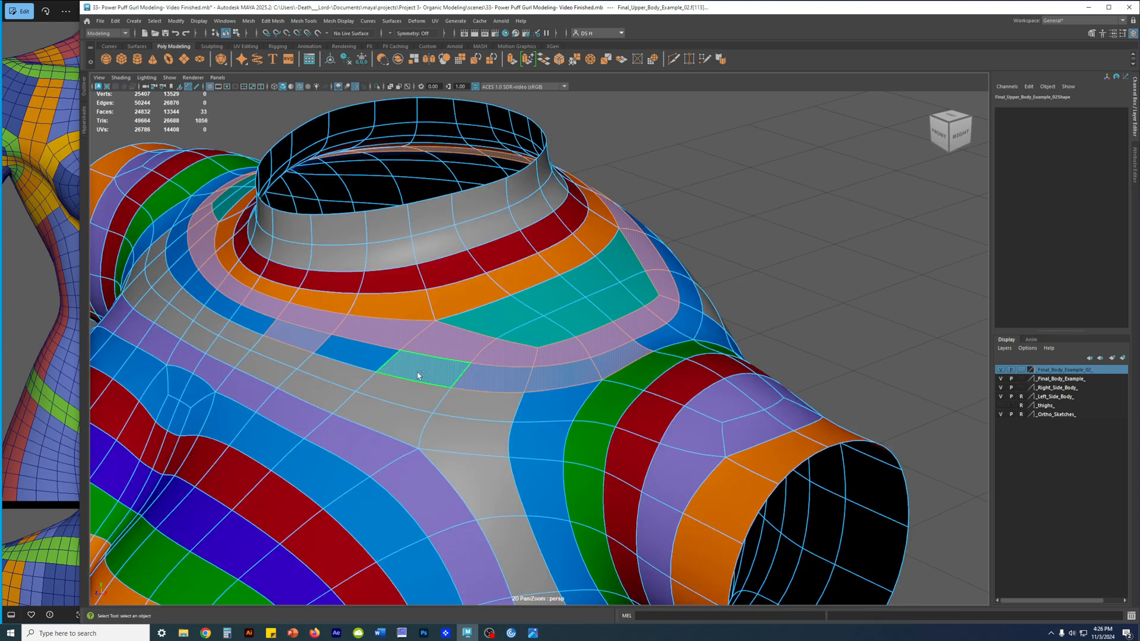
pyautogui.keyDown('shift'); pyautogui.click(364, 361); pyautogui.keyUp('shift')
# Add the remaining blue loop faces over the far shoulder, across the back and around the near shoulder to the selection.
pyautogui.keyDown('alt'); pyautogui.moveTo(364, 362); pyautogui.dragTo(478, 353); pyautogui.keyUp('alt')
pyautogui.click(484, 331)
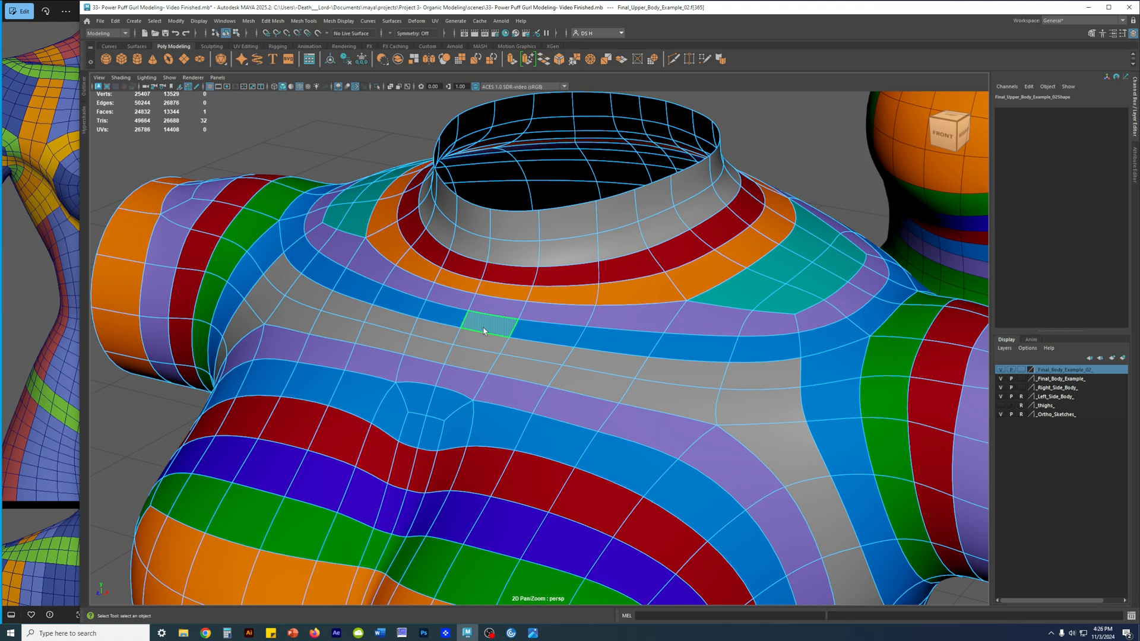
pyautogui.hotkey('ctrl', 'z')
pyautogui.scroll(-4, 505, 339)
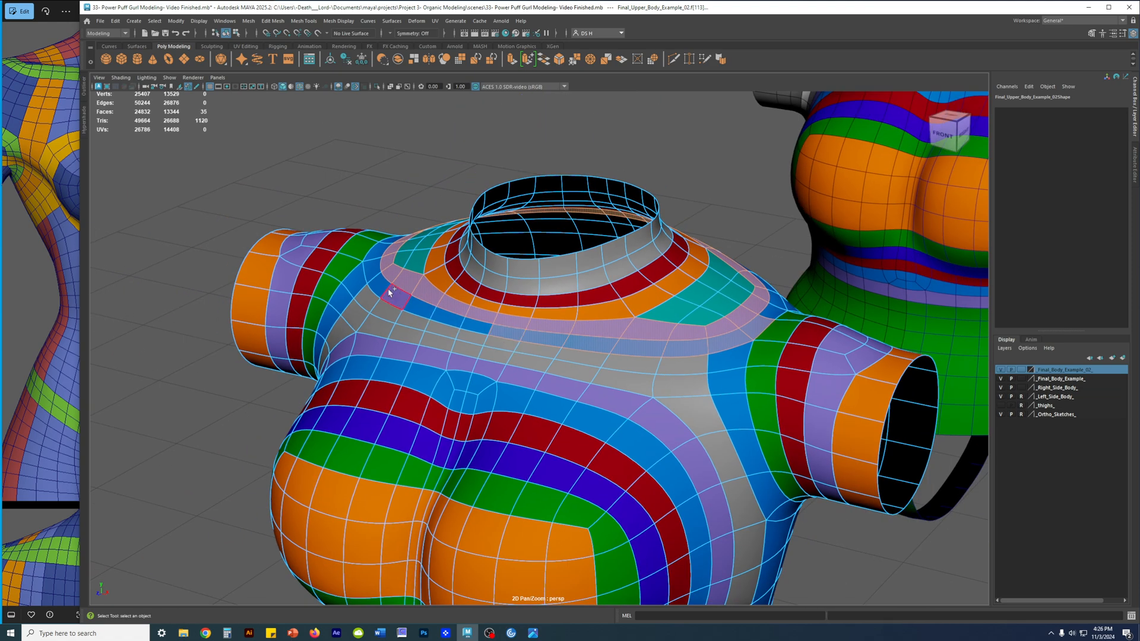
pyautogui.keyDown('shift'); pyautogui.doubleClick(378, 251); pyautogui.keyUp('shift')
pyautogui.keyDown('alt'); pyautogui.moveTo(379, 251); pyautogui.dragTo(505, 347); pyautogui.keyUp('alt')
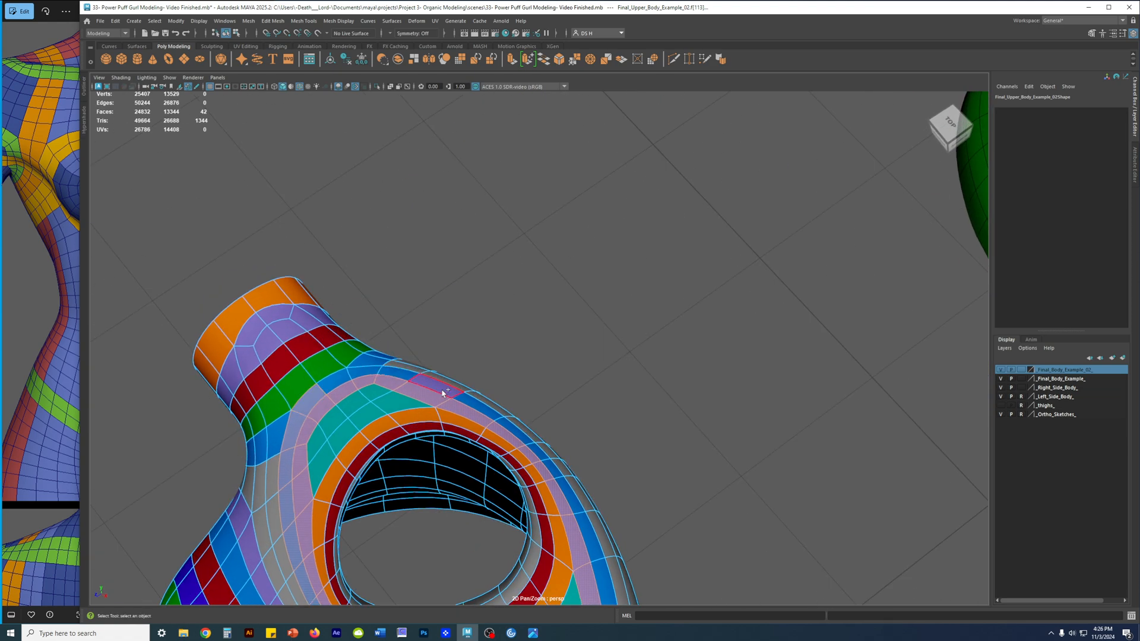
pyautogui.keyDown('shift'); pyautogui.doubleClick(520, 435); pyautogui.keyUp('shift')
pyautogui.keyDown('alt'); pyautogui.moveTo(584, 509); pyautogui.dragTo(541, 376); pyautogui.keyUp('alt')
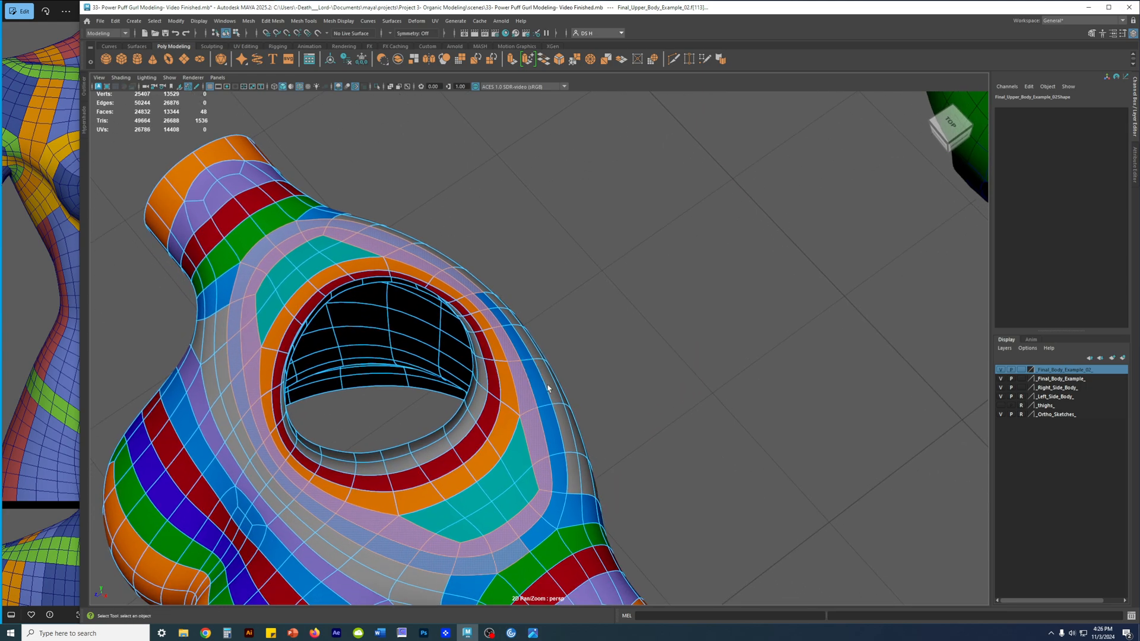
pyautogui.keyDown('shift'); pyautogui.doubleClick(557, 474); pyautogui.keyUp('shift')
# Examine the selected purple and blue collar loops of the fully colored torso from the front and above.
pyautogui.keyDown('alt'); pyautogui.moveTo(677, 476); pyautogui.dragTo(588, 392); pyautogui.keyUp('alt')
pyautogui.keyDown('alt'); pyautogui.moveTo(588, 392); pyautogui.dragTo(655, 432, button='right'); pyautogui.keyUp('alt')
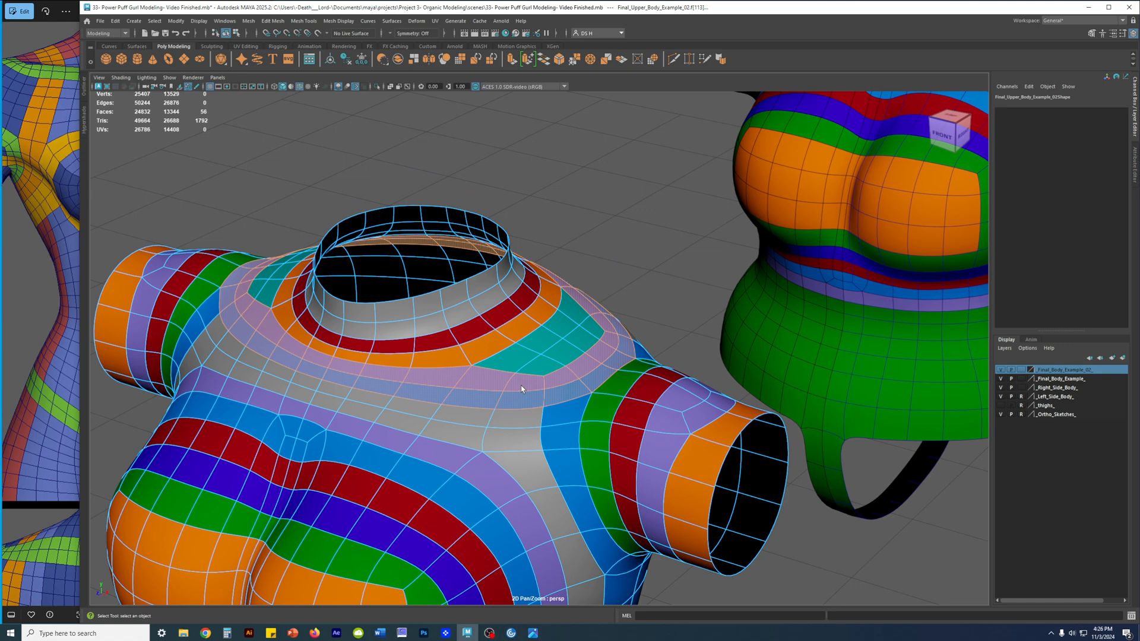
pyautogui.scroll(5, 527, 382)
pyautogui.keyDown('alt'); pyautogui.moveTo(621, 357); pyautogui.dragTo(622, 382); pyautogui.keyUp('alt')
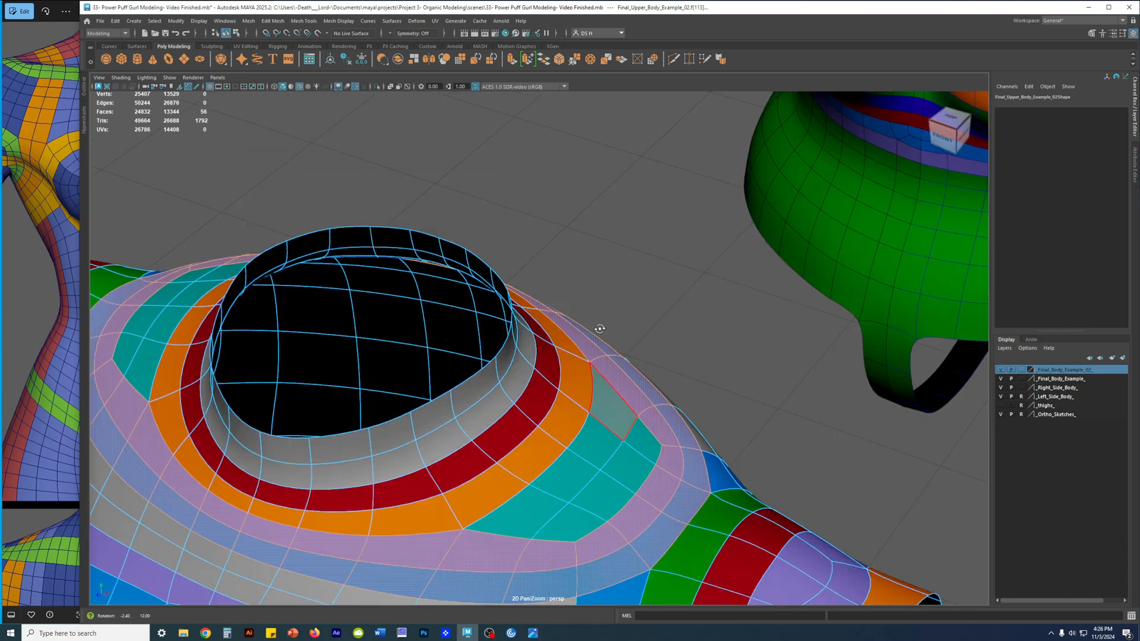
pyautogui.press('f')
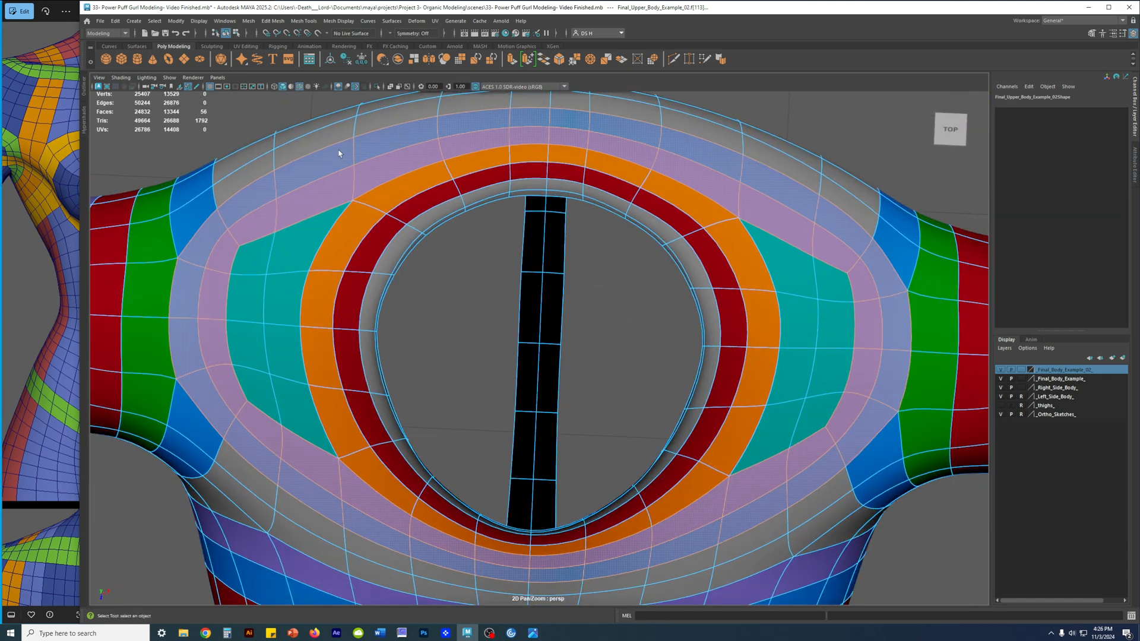
pyautogui.keyDown('alt'); pyautogui.moveTo(612, 505); pyautogui.dragTo(524, 358); pyautogui.keyUp('alt')
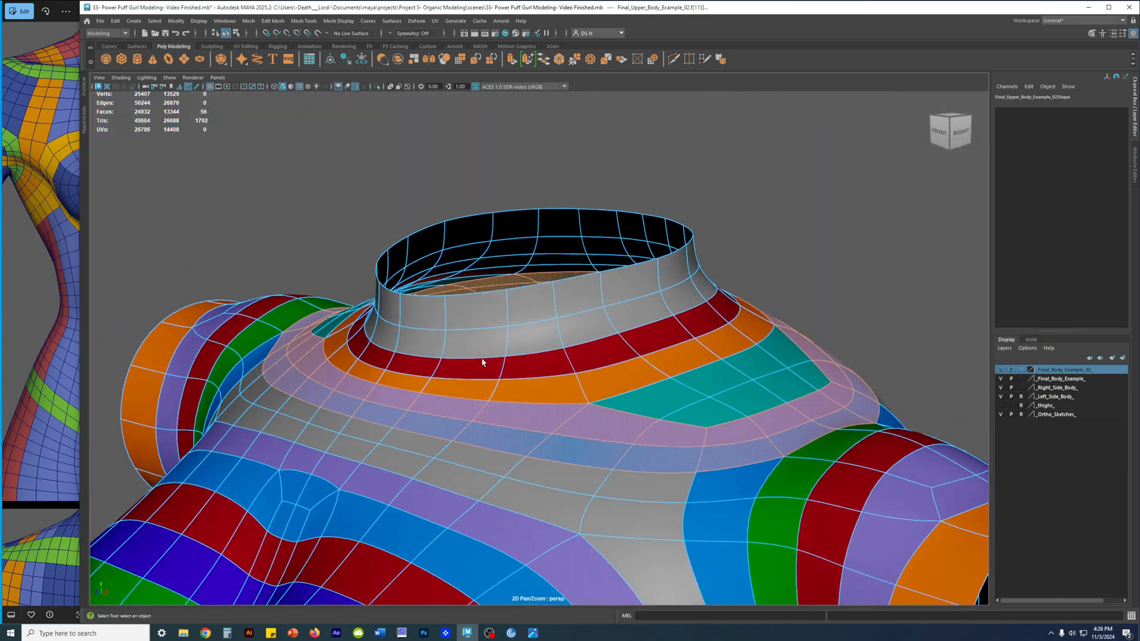
# Switch the grey right half of the partly colored torso to face mode and select a face at the front neck base.
pyautogui.keyDown('alt'); pyautogui.moveTo(765, 450); pyautogui.dragTo(774, 415); pyautogui.keyUp('alt')
pyautogui.keyDown('alt'); pyautogui.moveTo(774, 415); pyautogui.dragTo(267, 365, button='middle'); pyautogui.keyUp('alt')
pyautogui.scroll(-5, 726, 372)
pyautogui.keyDown('alt'); pyautogui.moveTo(774, 351); pyautogui.dragTo(570, 312, button='middle'); pyautogui.keyUp('alt')
pyautogui.keyDown('alt'); pyautogui.moveTo(571, 312); pyautogui.dragTo(590, 333); pyautogui.keyUp('alt')
pyautogui.keyDown('alt'); pyautogui.moveTo(591, 333); pyautogui.dragTo(993, 463, button='right'); pyautogui.keyUp('alt')
pyautogui.keyDown('alt'); pyautogui.moveTo(649, 430); pyautogui.dragTo(695, 377, button='middle'); pyautogui.keyUp('alt')
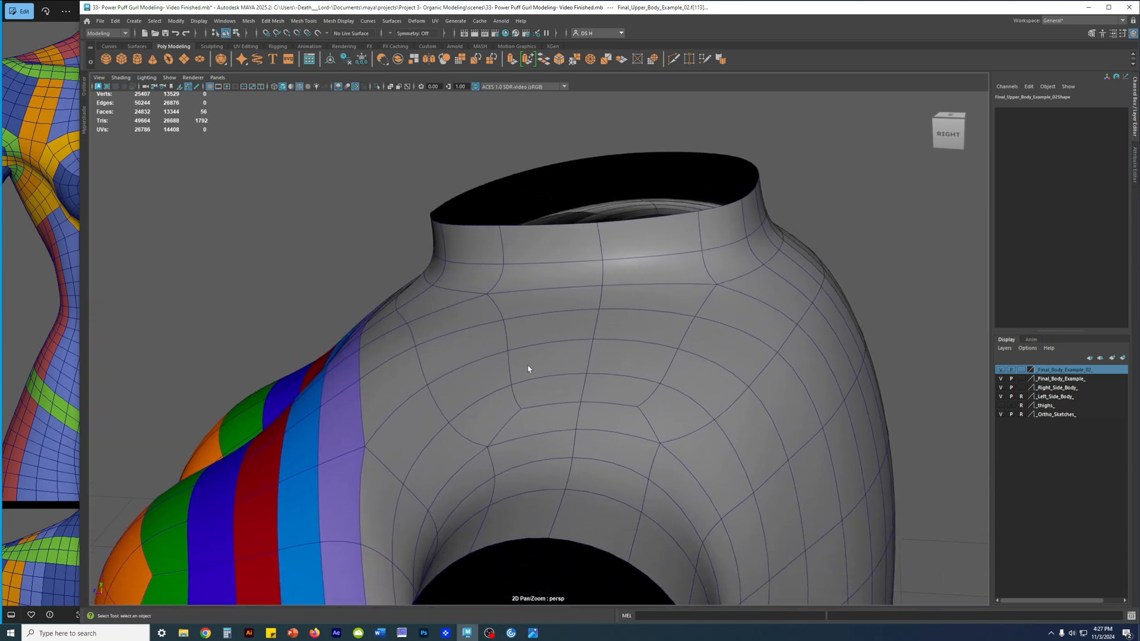
pyautogui.moveTo(525, 338)
pyautogui.keyDown('alt'); pyautogui.mouseDown()
pyautogui.moveTo(501, 321)
pyautogui.moveTo(512, 324)
pyautogui.mouseUp(); pyautogui.keyUp('alt')
pyautogui.moveTo(572, 549); pyautogui.dragTo(572, 550, button='right')
pyautogui.click(551, 308)
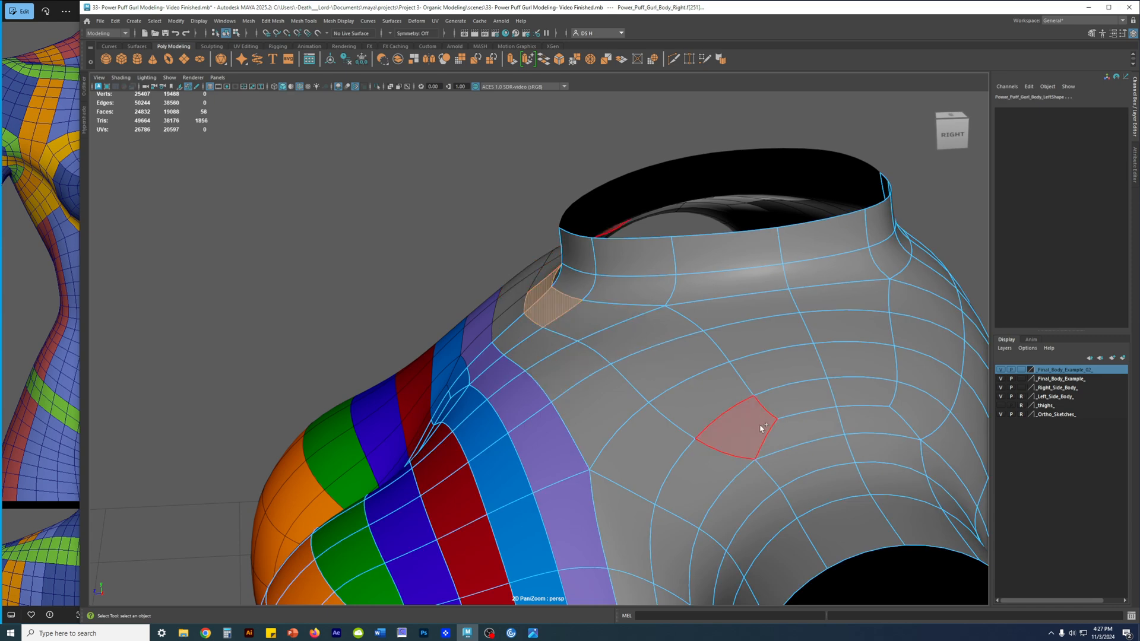
# Extend the face selection on the grey torso from the front collar over the shoulder and across the back.
pyautogui.keyDown('shift'); pyautogui.doubleClick(754, 430); pyautogui.keyUp('shift')
pyautogui.keyDown('alt'); pyautogui.moveTo(842, 440); pyautogui.dragTo(639, 456, button='middle'); pyautogui.keyUp('alt')
pyautogui.keyDown('shift'); pyautogui.doubleClick(688, 424); pyautogui.keyUp('shift')
pyautogui.keyDown('shift'); pyautogui.doubleClick(715, 336); pyautogui.keyUp('shift')
pyautogui.keyDown('alt'); pyautogui.moveTo(721, 356); pyautogui.dragTo(671, 356); pyautogui.keyUp('alt')
pyautogui.keyDown('shift'); pyautogui.doubleClick(551, 311); pyautogui.keyUp('shift')
# Compare the selected collar loops of both torsos from above.
pyautogui.keyDown('alt'); pyautogui.moveTo(550, 313); pyautogui.dragTo(498, 347, button='right'); pyautogui.keyUp('alt')
pyautogui.keyDown('alt'); pyautogui.moveTo(499, 348); pyautogui.dragTo(532, 492); pyautogui.keyUp('alt')
pyautogui.keyDown('alt'); pyautogui.moveTo(532, 491); pyautogui.dragTo(697, 382, button='middle'); pyautogui.keyUp('alt')
pyautogui.keyDown('alt'); pyautogui.moveTo(697, 382); pyautogui.dragTo(595, 397); pyautogui.keyUp('alt')
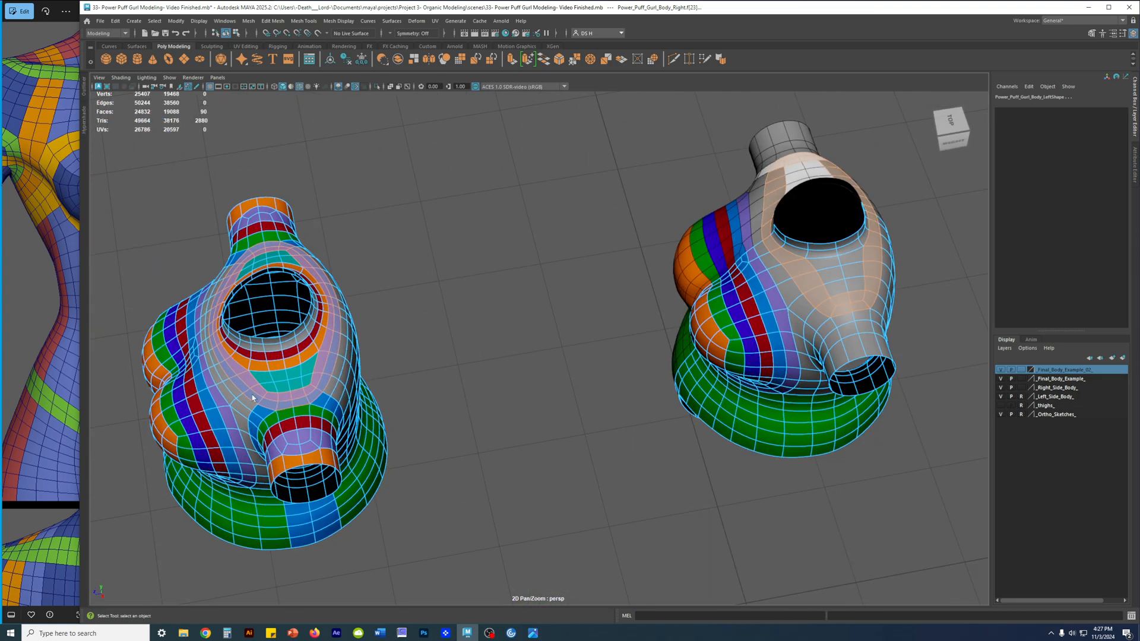
pyautogui.keyDown('alt'); pyautogui.moveTo(238, 402); pyautogui.dragTo(254, 375); pyautogui.keyUp('alt')
pyautogui.keyDown('alt'); pyautogui.moveTo(254, 376); pyautogui.dragTo(305, 336, button='right'); pyautogui.keyUp('alt')
pyautogui.keyDown('alt'); pyautogui.moveTo(305, 336); pyautogui.dragTo(514, 359, button='middle'); pyautogui.keyUp('alt')
pyautogui.keyDown('alt'); pyautogui.moveTo(666, 384); pyautogui.dragTo(250, 416, button='middle'); pyautogui.keyUp('alt')
pyautogui.keyDown('alt'); pyautogui.moveTo(250, 416); pyautogui.dragTo(627, 444, button='right'); pyautogui.keyUp('alt')
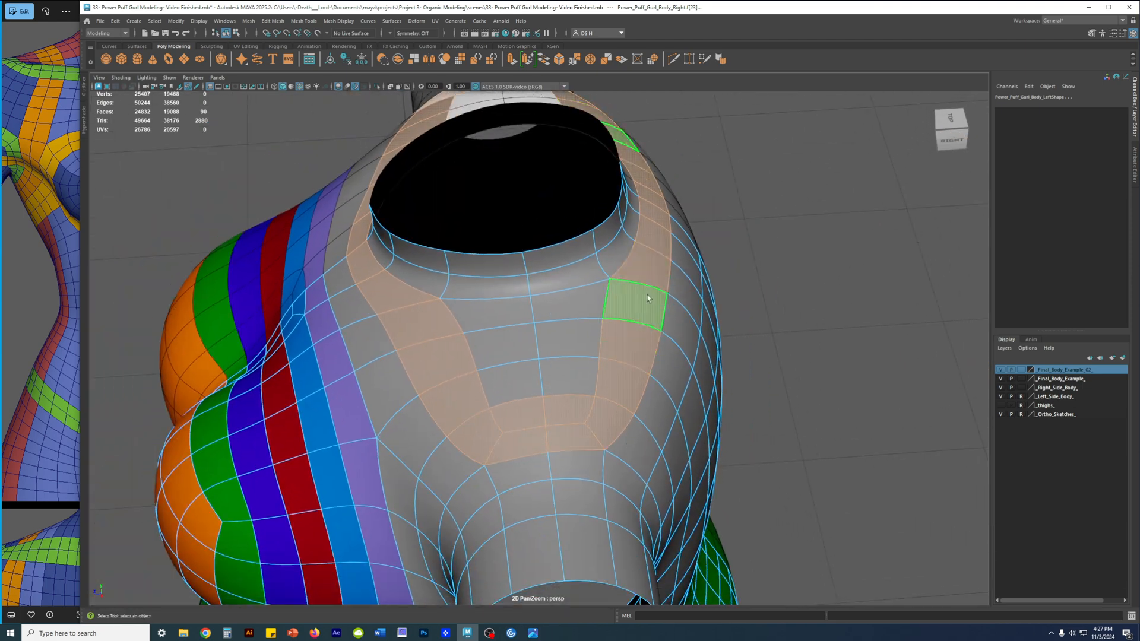
# Examine how the selected collar loops of the fully colored torso run over the shoulder from the side and back.
pyautogui.keyDown('alt'); pyautogui.moveTo(649, 309); pyautogui.dragTo(585, 288); pyautogui.keyUp('alt')
pyautogui.keyDown('alt'); pyautogui.moveTo(585, 288); pyautogui.dragTo(404, 399, button='right'); pyautogui.keyUp('alt')
pyautogui.keyDown('alt'); pyautogui.moveTo(404, 399); pyautogui.dragTo(867, 379, button='middle'); pyautogui.keyUp('alt')
pyautogui.keyDown('alt'); pyautogui.moveTo(463, 338); pyautogui.dragTo(603, 374, button='middle'); pyautogui.keyUp('alt')
pyautogui.keyDown('alt'); pyautogui.moveTo(604, 375); pyautogui.dragTo(635, 362, button='right'); pyautogui.keyUp('alt')
pyautogui.keyDown('alt'); pyautogui.moveTo(573, 339); pyautogui.dragTo(557, 434, button='middle'); pyautogui.keyUp('alt')
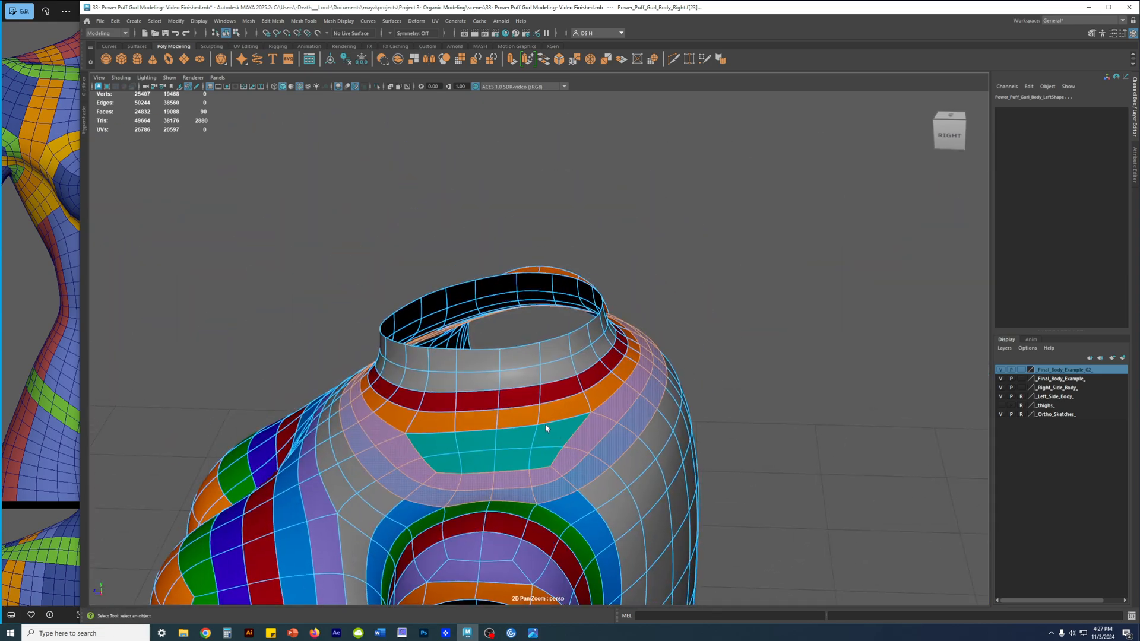
pyautogui.keyDown('alt'); pyautogui.moveTo(557, 434); pyautogui.dragTo(489, 407); pyautogui.keyUp('alt')
pyautogui.keyDown('alt'); pyautogui.moveTo(489, 407); pyautogui.dragTo(612, 410, button='middle'); pyautogui.keyUp('alt')
pyautogui.keyDown('alt'); pyautogui.moveTo(612, 410); pyautogui.dragTo(859, 466, button='right'); pyautogui.keyUp('alt')
pyautogui.keyDown('alt'); pyautogui.moveTo(843, 424); pyautogui.dragTo(749, 423, button='middle'); pyautogui.keyUp('alt')
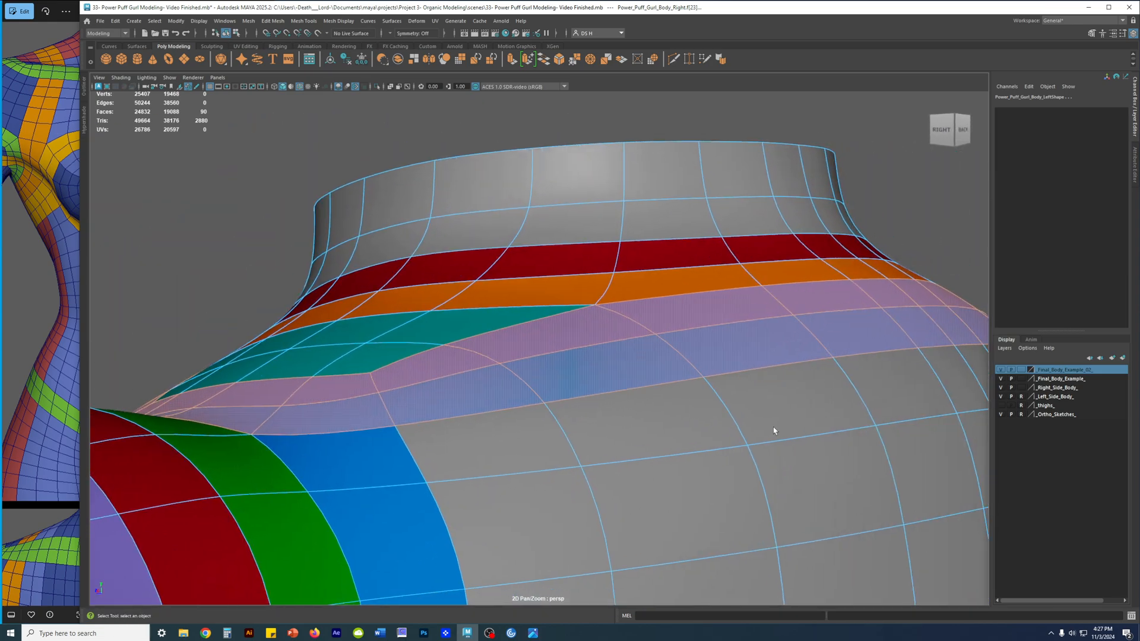
pyautogui.keyDown('alt'); pyautogui.moveTo(750, 423); pyautogui.dragTo(814, 432); pyautogui.keyUp('alt')
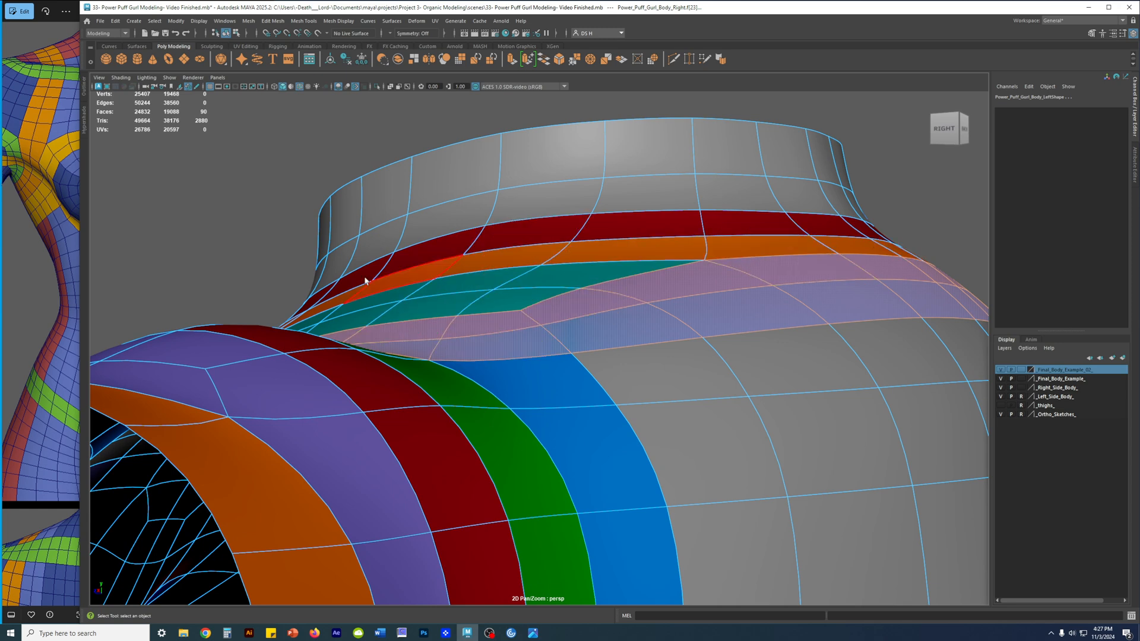
# Try moving individual vertices in and around the teal shoulder patch of the fully colored torso.
pyautogui.keyDown('alt'); pyautogui.moveTo(756, 318); pyautogui.dragTo(685, 295); pyautogui.keyUp('alt')
pyautogui.moveTo(685, 295); pyautogui.dragTo(612, 310, button='right')
pyautogui.click(655, 291)
pyautogui.press('w')
pyautogui.moveTo(660, 265); pyautogui.dragTo(786, 204)
pyautogui.moveTo(674, 259); pyautogui.dragTo(674, 256)
pyautogui.click(602, 274)
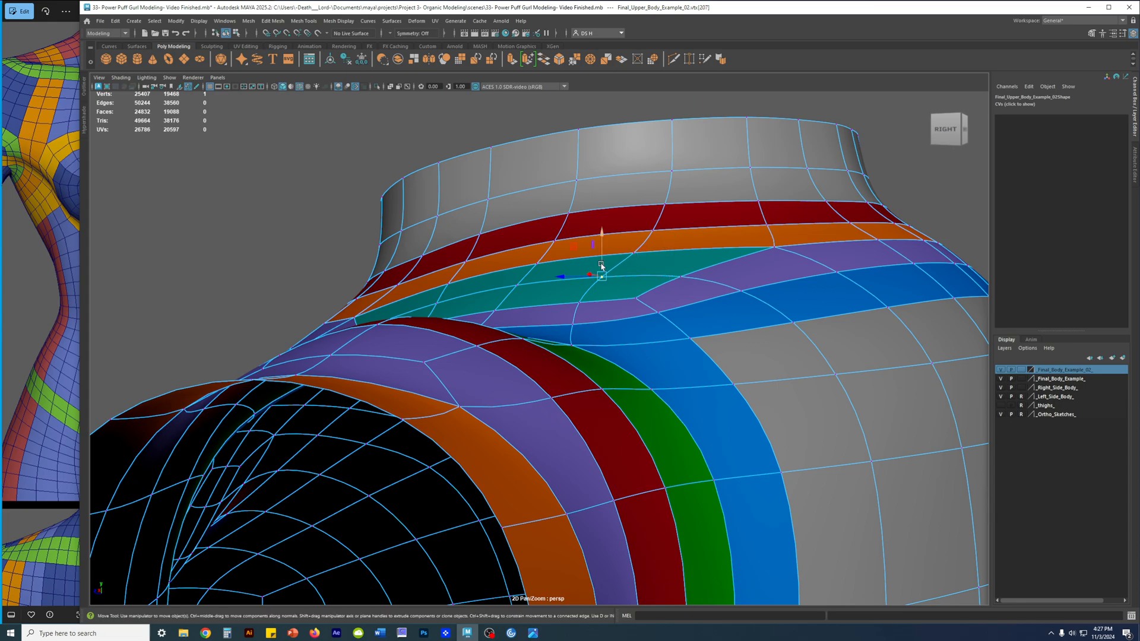
pyautogui.moveTo(600, 265); pyautogui.dragTo(728, 339)
# Undo the vertex moves and selections on the fully colored torso, back to the selected collar faces.
pyautogui.hotkey('ctrl', 'z')
pyautogui.hotkey('ctrl', 'z')
pyautogui.keyDown('alt'); pyautogui.moveTo(647, 355); pyautogui.dragTo(433, 376); pyautogui.keyUp('alt')
pyautogui.hotkey('ctrl', 'z')
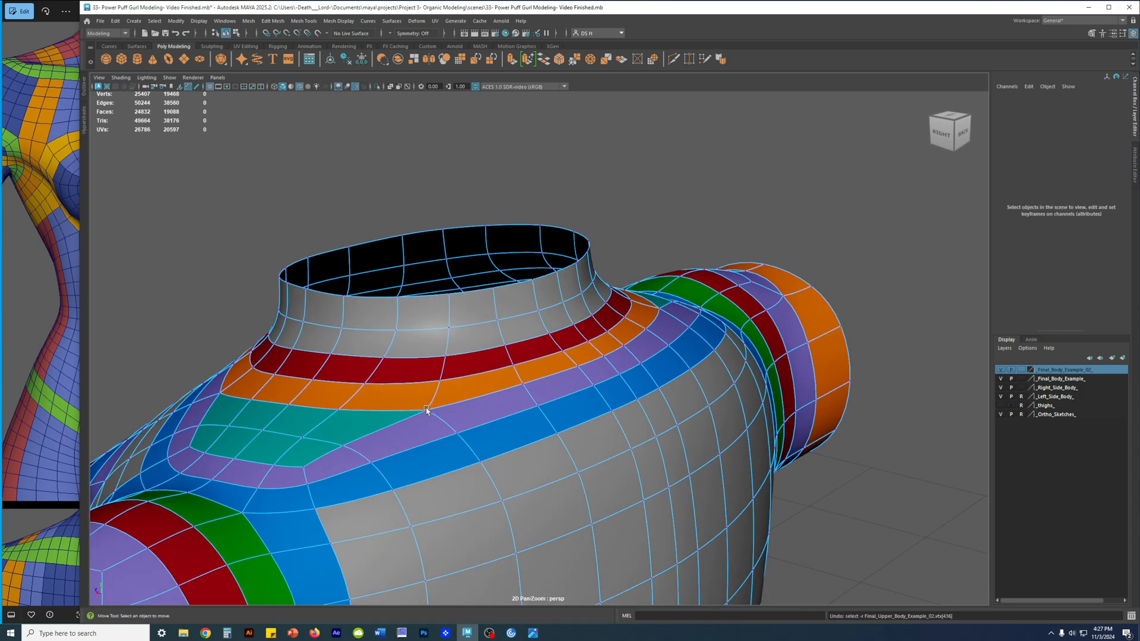
pyautogui.keyDown('alt'); pyautogui.moveTo(439, 367); pyautogui.dragTo(663, 340); pyautogui.keyUp('alt')
pyautogui.hotkey('ctrl', 'z')
# Examine the selected collar loop of the grey torso from the side, front and back, and clear the selection.
pyautogui.keyDown('alt'); pyautogui.moveTo(784, 309); pyautogui.dragTo(534, 310, button='right'); pyautogui.keyUp('alt')
pyautogui.keyDown('alt'); pyautogui.moveTo(781, 305); pyautogui.dragTo(481, 321, button='middle'); pyautogui.keyUp('alt')
pyautogui.keyDown('alt'); pyautogui.moveTo(801, 349); pyautogui.dragTo(611, 326, button='middle'); pyautogui.keyUp('alt')
pyautogui.keyDown('alt'); pyautogui.moveTo(612, 326); pyautogui.dragTo(790, 326, button='right'); pyautogui.keyUp('alt')
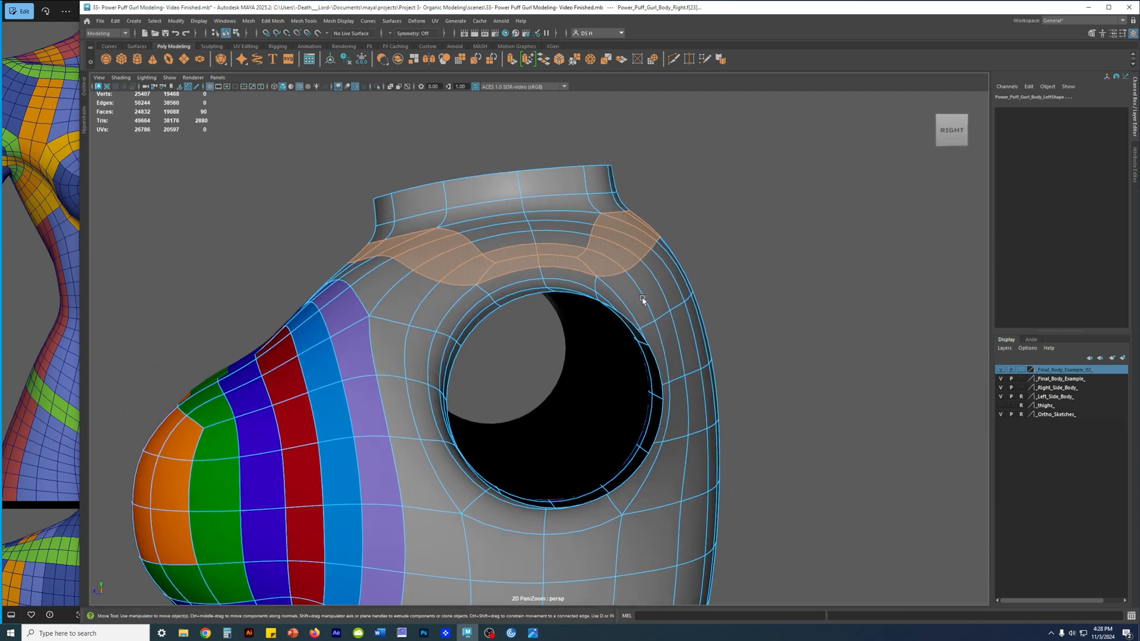
pyautogui.keyDown('alt'); pyautogui.moveTo(638, 283); pyautogui.dragTo(739, 381, button='right'); pyautogui.keyUp('alt')
pyautogui.keyDown('alt'); pyautogui.moveTo(653, 318); pyautogui.dragTo(705, 331); pyautogui.keyUp('alt')
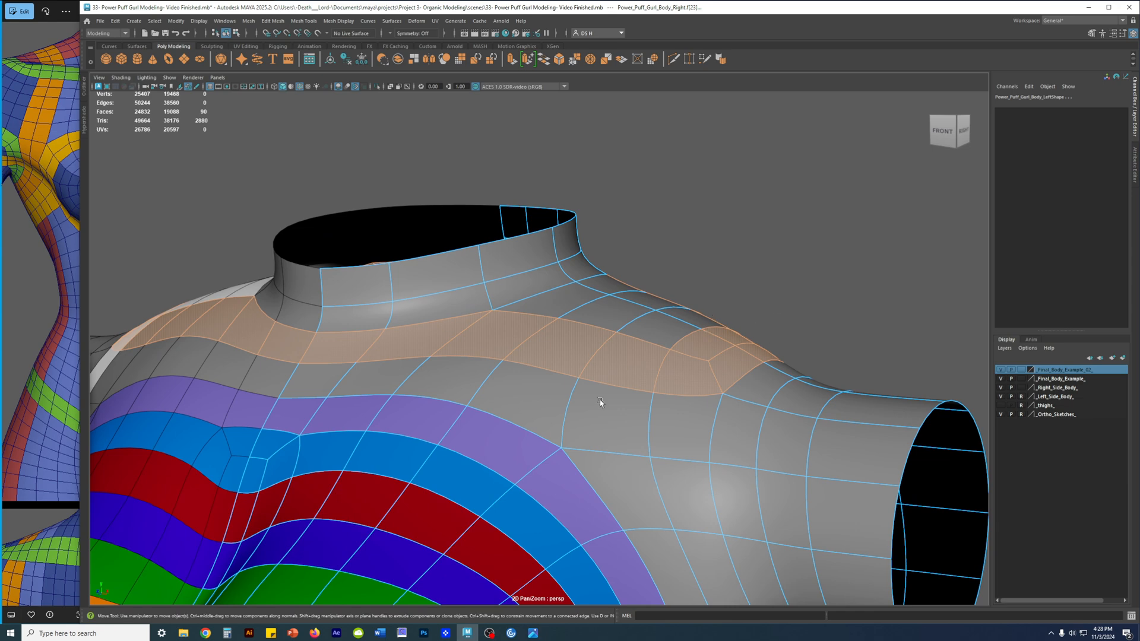
pyautogui.keyDown('alt'); pyautogui.moveTo(728, 463); pyautogui.dragTo(561, 254); pyautogui.keyUp('alt')
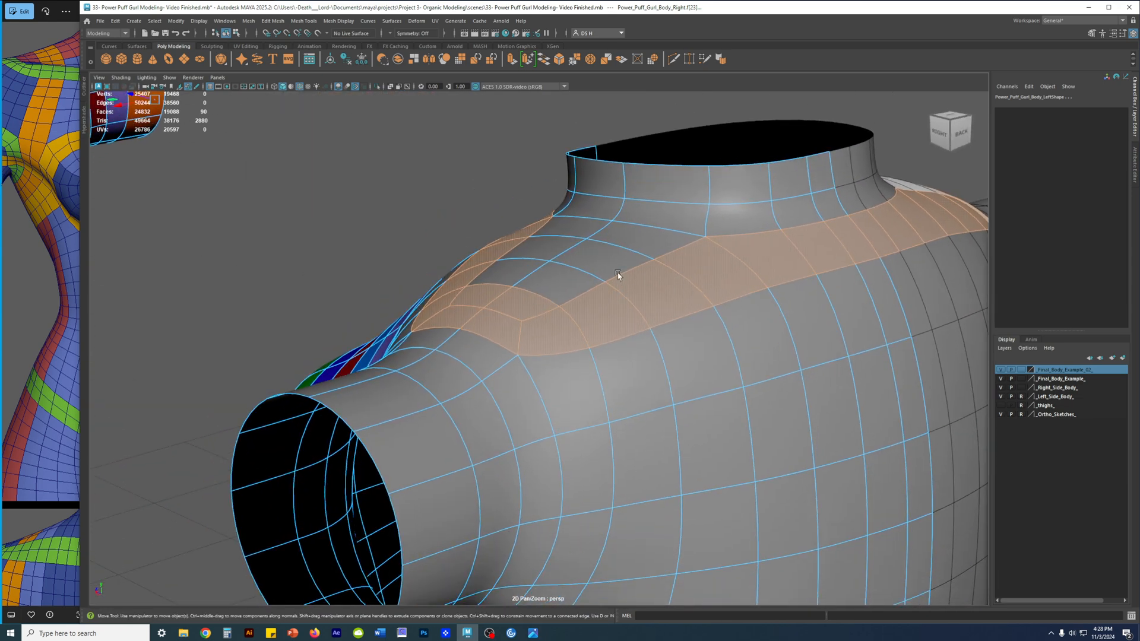
pyautogui.moveTo(703, 357)
pyautogui.keyDown('alt'); pyautogui.mouseDown()
pyautogui.moveTo(720, 374)
pyautogui.moveTo(713, 357)
pyautogui.mouseUp(); pyautogui.keyUp('alt')
pyautogui.keyDown('alt'); pyautogui.moveTo(816, 331); pyautogui.dragTo(753, 338); pyautogui.keyUp('alt')
pyautogui.click(860, 295)
# Compare the shoulder and armhole topology of the grey torso with the colored loops of the finished example.
pyautogui.keyDown('alt'); pyautogui.moveTo(809, 289); pyautogui.dragTo(714, 336); pyautogui.keyUp('alt')
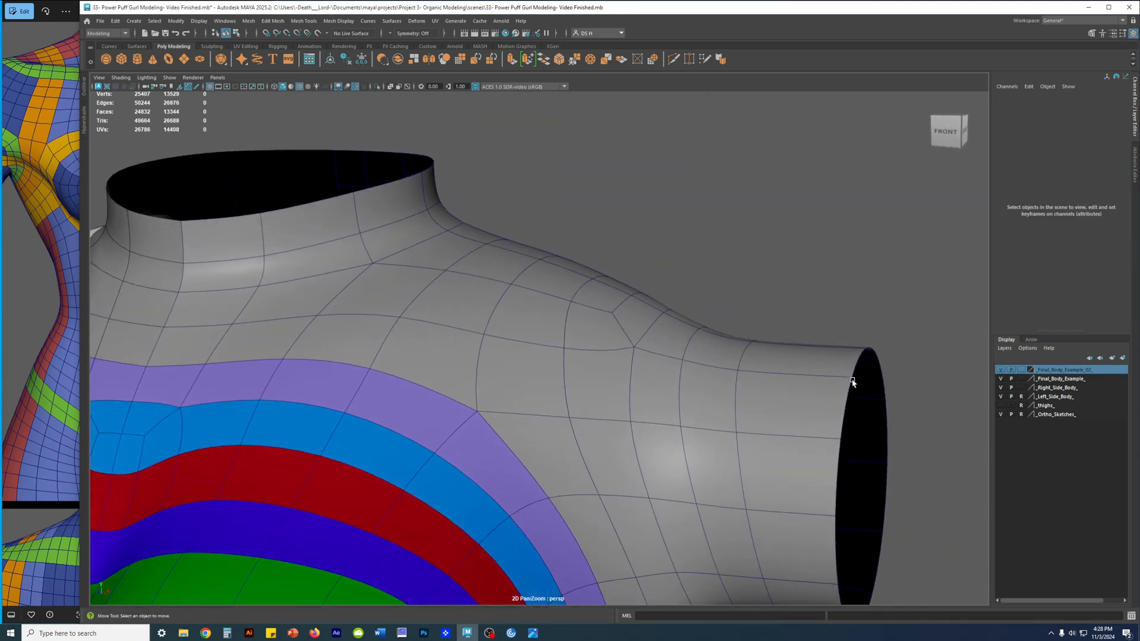
pyautogui.keyDown('alt'); pyautogui.moveTo(853, 382); pyautogui.dragTo(821, 321); pyautogui.keyUp('alt')
pyautogui.keyDown('alt'); pyautogui.moveTo(773, 330); pyautogui.dragTo(738, 380); pyautogui.keyUp('alt')
pyautogui.scroll(2, 738, 380)
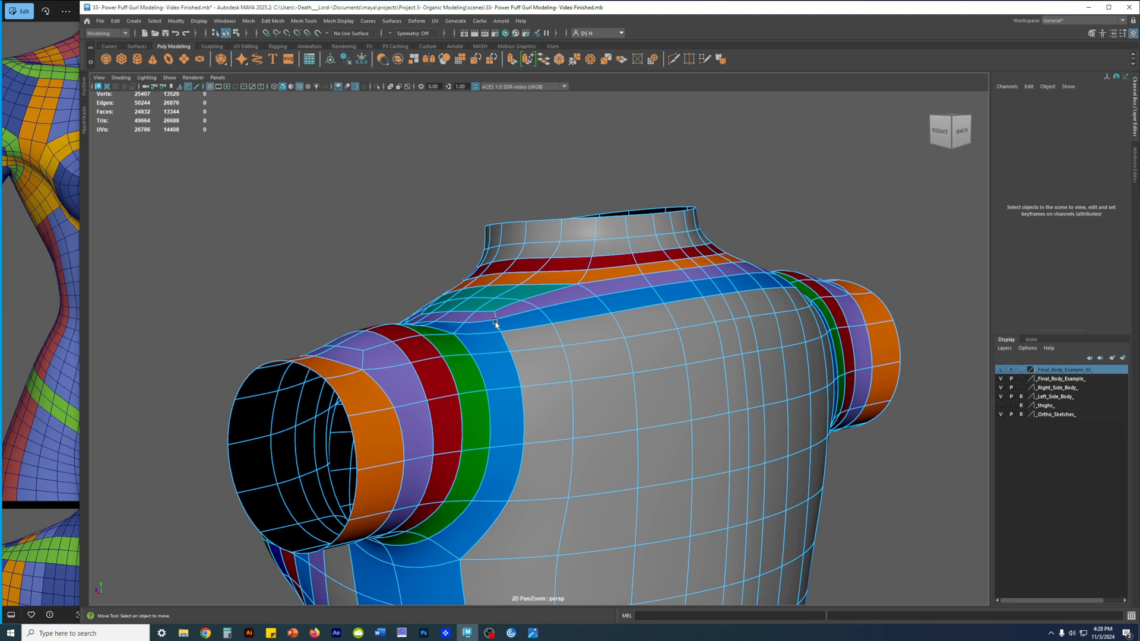
pyautogui.keyDown('alt'); pyautogui.moveTo(484, 305); pyautogui.dragTo(561, 371); pyautogui.keyUp('alt')
pyautogui.scroll(1, 562, 371)
# Bring both torsos into view and select the fully colored torso in object mode.
pyautogui.keyDown('ctrl'); pyautogui.keyDown('alt'); pyautogui.moveTo(601, 432); pyautogui.dragTo(452, 359); pyautogui.keyUp('alt'); pyautogui.keyUp('ctrl')
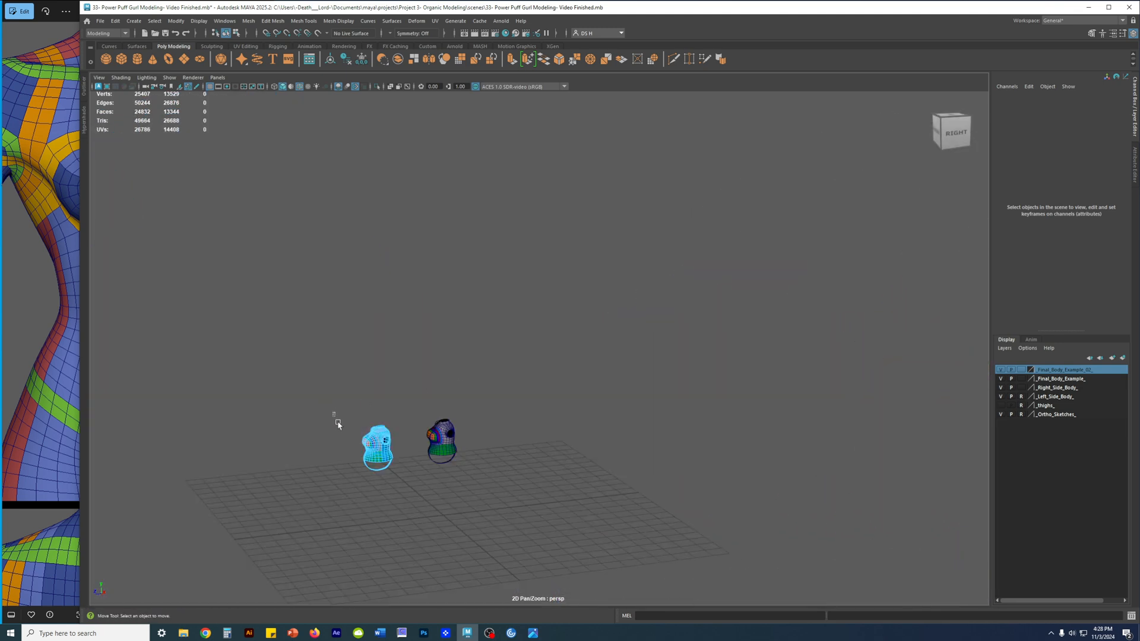
pyautogui.keyDown('alt'); pyautogui.moveTo(403, 423); pyautogui.dragTo(672, 358, button='middle'); pyautogui.keyUp('alt')
pyautogui.keyDown('alt'); pyautogui.moveTo(671, 358); pyautogui.dragTo(927, 439, button='right'); pyautogui.keyUp('alt')
pyautogui.keyDown('alt'); pyautogui.moveTo(927, 439); pyautogui.dragTo(515, 373, button='middle'); pyautogui.keyUp('alt')
pyautogui.keyDown('alt'); pyautogui.moveTo(460, 331); pyautogui.dragTo(541, 355, button='middle'); pyautogui.keyUp('alt')
pyautogui.keyDown('alt'); pyautogui.moveTo(541, 356); pyautogui.dragTo(683, 392, button='right'); pyautogui.keyUp('alt')
pyautogui.click(441, 325)
pyautogui.click(530, 229)
pyautogui.click(451, 339)
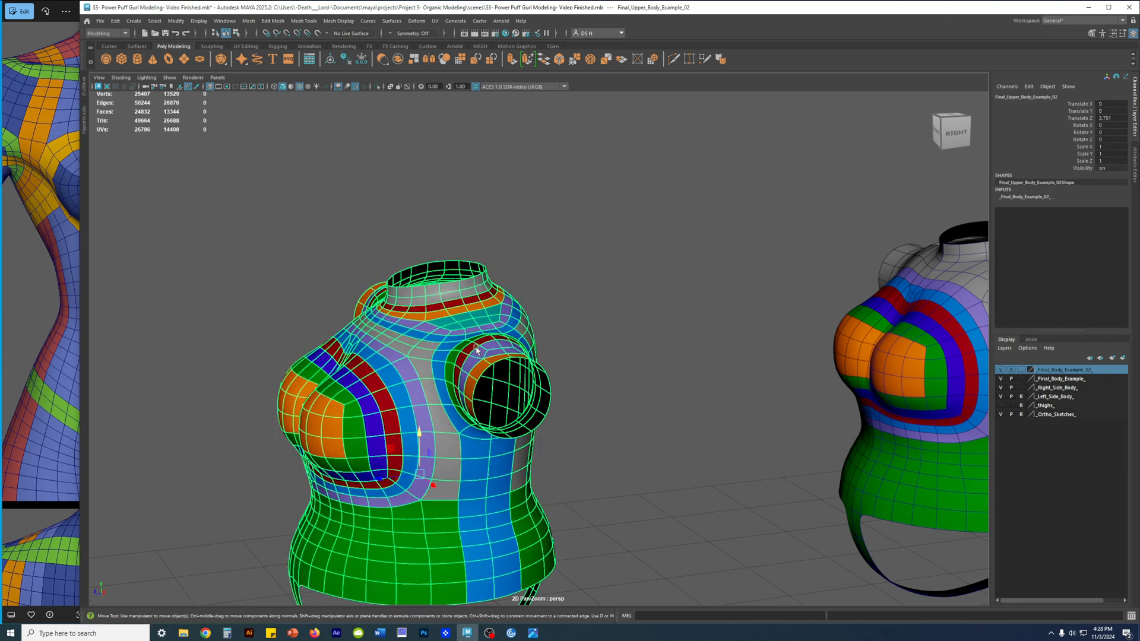
# Select the right half of the partly colored torso, frame its shoulder area and turn off smooth preview.
pyautogui.keyDown('alt'); pyautogui.moveTo(694, 355); pyautogui.dragTo(551, 347); pyautogui.keyUp('alt')
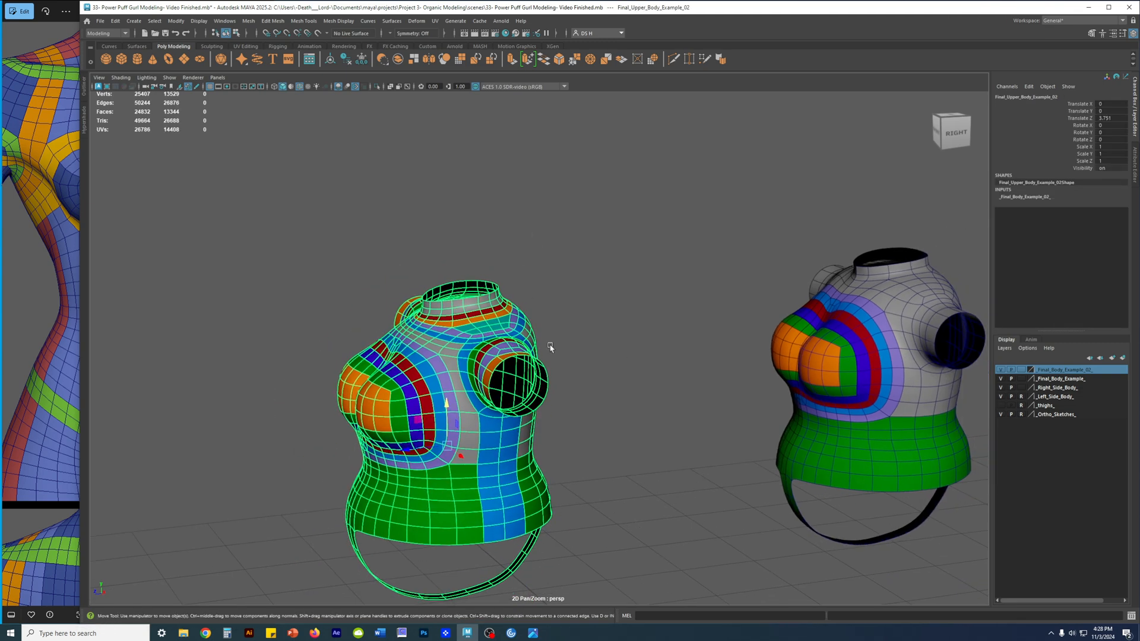
pyautogui.keyDown('alt'); pyautogui.moveTo(790, 359); pyautogui.dragTo(738, 364); pyautogui.keyUp('alt')
pyautogui.keyDown('alt'); pyautogui.moveTo(416, 564); pyautogui.dragTo(876, 396, button='middle'); pyautogui.keyUp('alt')
pyautogui.keyDown('alt'); pyautogui.moveTo(456, 459); pyautogui.dragTo(624, 351, button='middle'); pyautogui.keyUp('alt')
pyautogui.moveTo(610, 291); pyautogui.dragTo(781, 460)
pyautogui.press('f')
pyautogui.keyDown('alt'); pyautogui.moveTo(644, 368); pyautogui.dragTo(683, 440); pyautogui.keyUp('alt')
pyautogui.keyDown('alt'); pyautogui.moveTo(535, 351); pyautogui.dragTo(570, 466, button='middle'); pyautogui.keyUp('alt')
pyautogui.keyDown('alt'); pyautogui.moveTo(570, 466); pyautogui.dragTo(671, 446, button='right'); pyautogui.keyUp('alt')
pyautogui.keyDown('alt'); pyautogui.moveTo(671, 446); pyautogui.dragTo(620, 389); pyautogui.keyUp('alt')
pyautogui.press('1')
pyautogui.keyDown('alt'); pyautogui.moveTo(620, 389); pyautogui.dragTo(631, 402, button='right'); pyautogui.keyUp('alt')
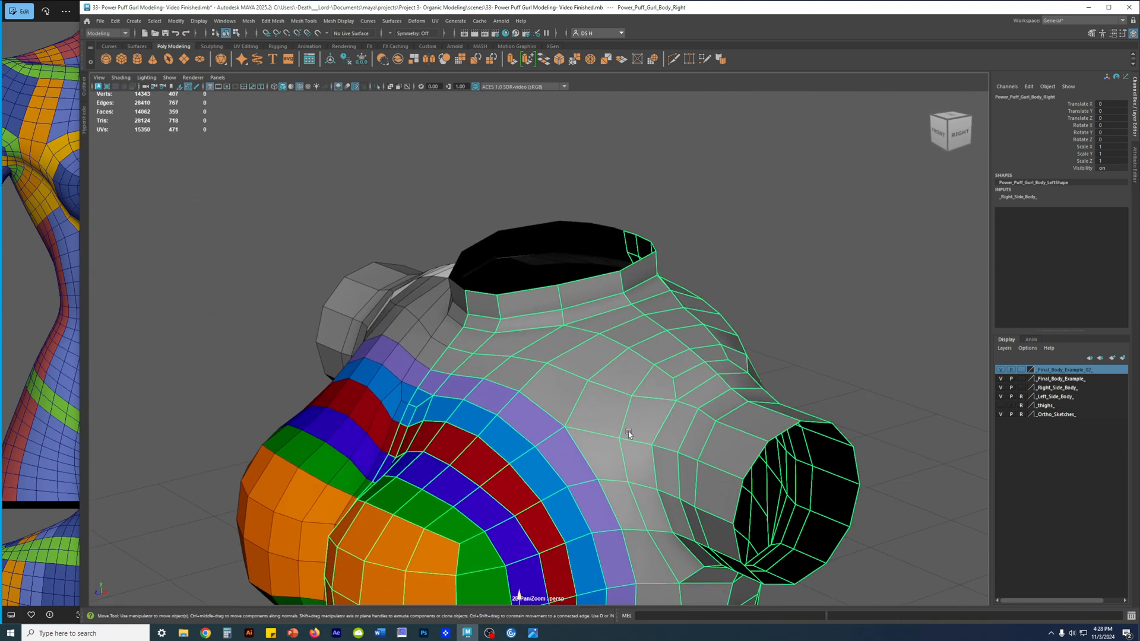
# Frame the chest below the collar on the right half and start a Multi-Cut there.
pyautogui.keyDown('alt'); pyautogui.moveTo(617, 450); pyautogui.dragTo(601, 414, button='middle'); pyautogui.keyUp('alt')
pyautogui.keyDown('alt'); pyautogui.moveTo(583, 274); pyautogui.dragTo(574, 311, button='middle'); pyautogui.keyUp('alt')
pyautogui.keyDown('alt'); pyautogui.moveTo(573, 311); pyautogui.dragTo(659, 389, button='right'); pyautogui.keyUp('alt')
pyautogui.keyDown('shift'); pyautogui.moveTo(576, 294); pyautogui.dragTo(520, 292, button='right'); pyautogui.keyUp('shift')
pyautogui.keyDown('alt'); pyautogui.moveTo(732, 340); pyautogui.dragTo(762, 347); pyautogui.keyUp('alt')
pyautogui.keyDown('alt'); pyautogui.moveTo(765, 338); pyautogui.dragTo(713, 351, button='middle'); pyautogui.keyUp('alt')
pyautogui.keyDown('alt'); pyautogui.moveTo(480, 317); pyautogui.dragTo(541, 359, button='right'); pyautogui.keyUp('alt')
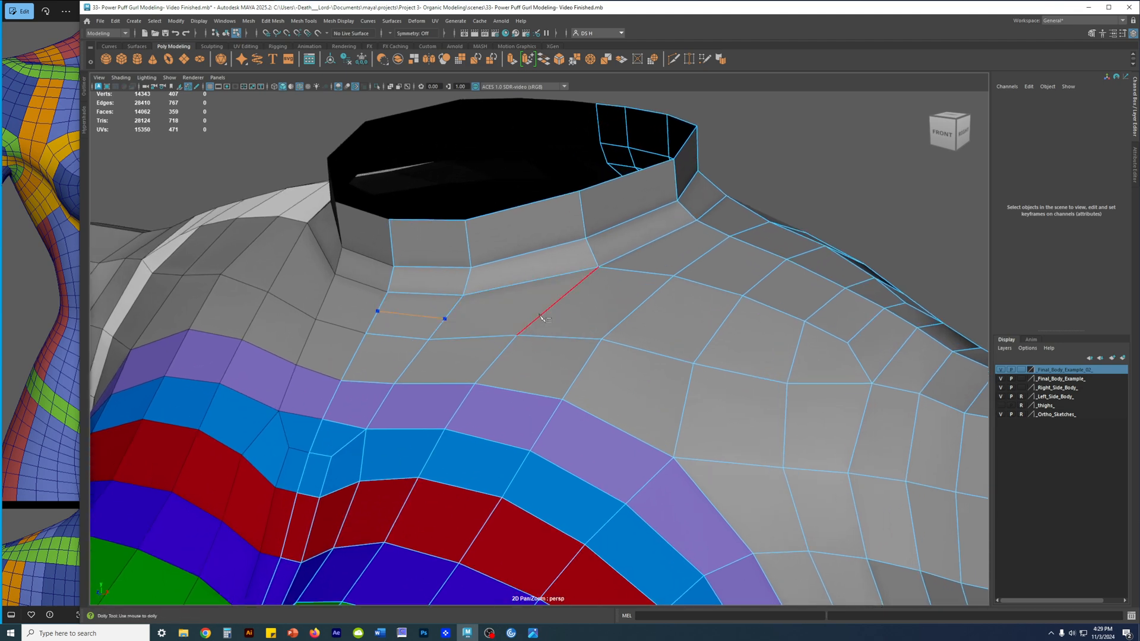
pyautogui.click(416, 32)
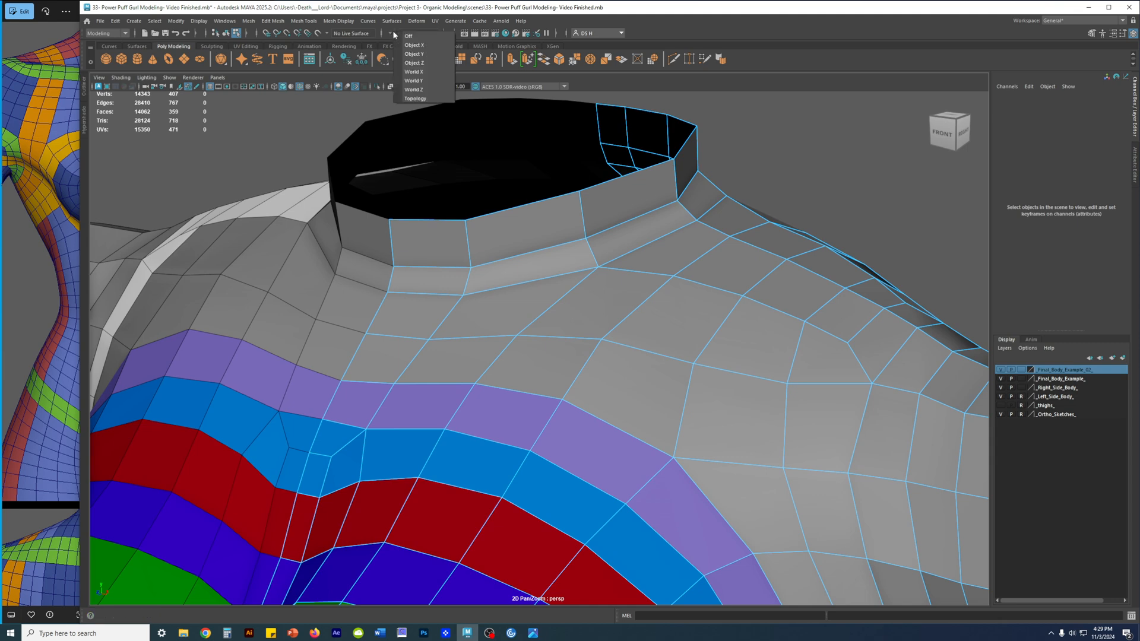
pyautogui.click(416, 50)
pyautogui.keyDown('alt'); pyautogui.moveTo(673, 242); pyautogui.dragTo(446, 257, button='right'); pyautogui.keyUp('alt')
pyautogui.keyDown('alt'); pyautogui.moveTo(446, 257); pyautogui.dragTo(492, 260); pyautogui.keyUp('alt')
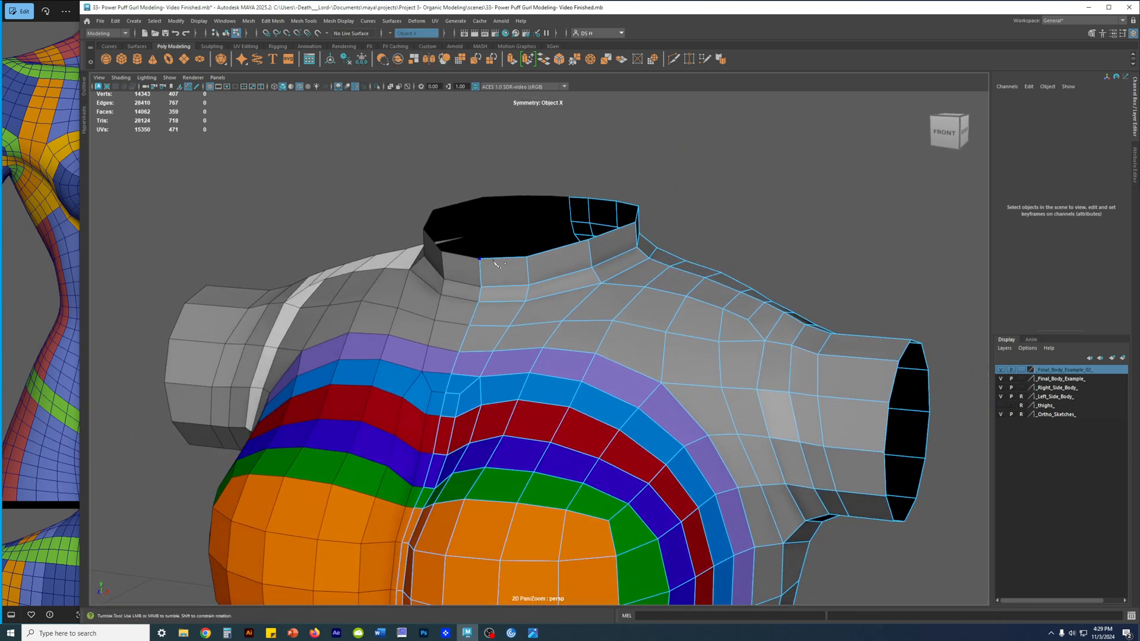
pyautogui.press('3')
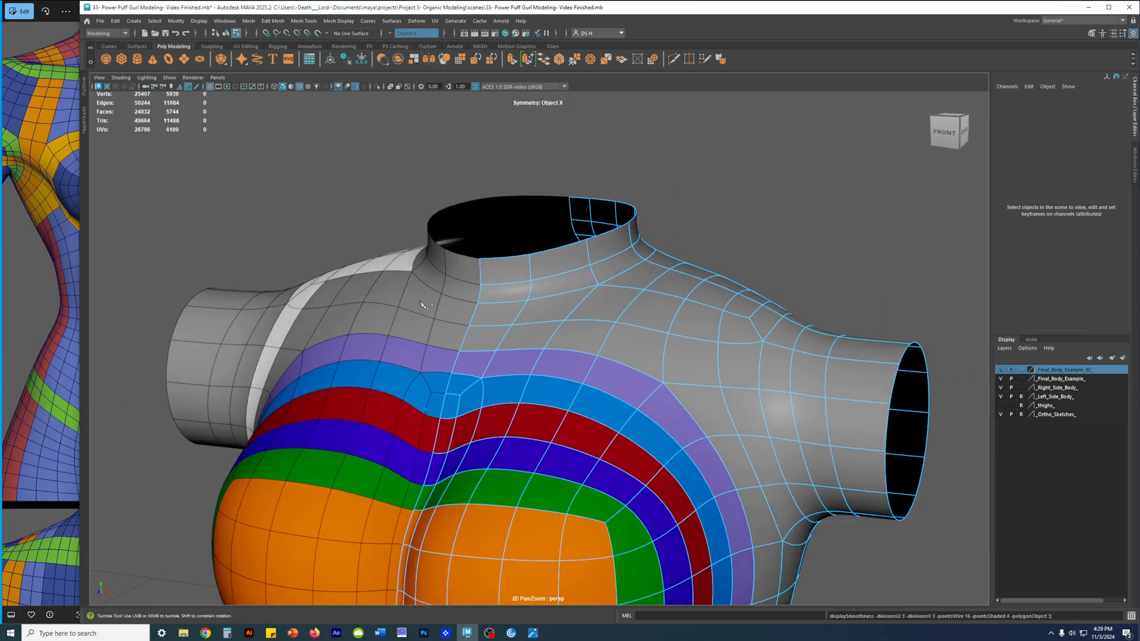
pyautogui.click(392, 34)
pyautogui.click(416, 42)
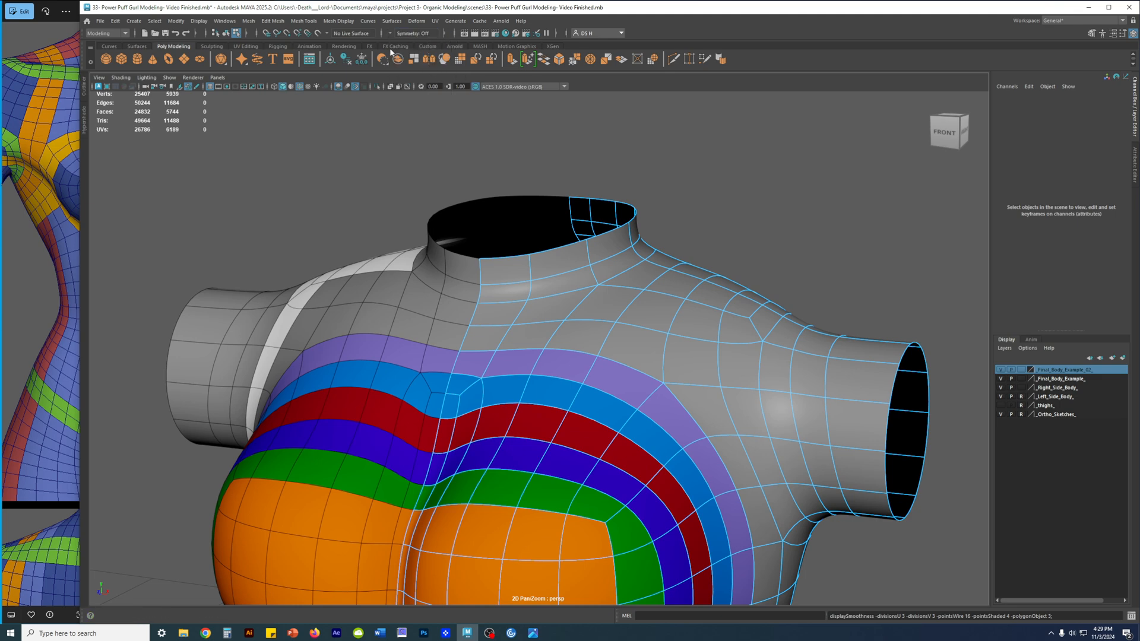
# Turn off smooth preview and cut a new edge line from the front centerline through the face row just below the collar.
pyautogui.click(479, 297)
pyautogui.press('1')
pyautogui.scroll(3, 475, 303)
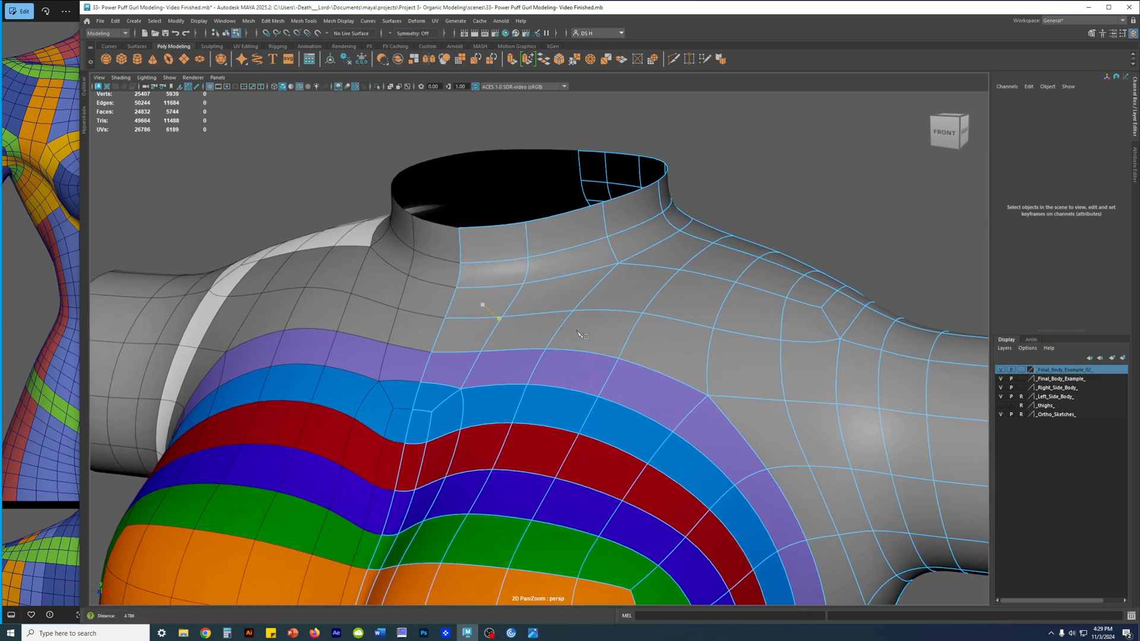
pyautogui.keyDown('alt'); pyautogui.moveTo(454, 304); pyautogui.dragTo(484, 336); pyautogui.keyUp('alt')
pyautogui.scroll(1, 484, 336)
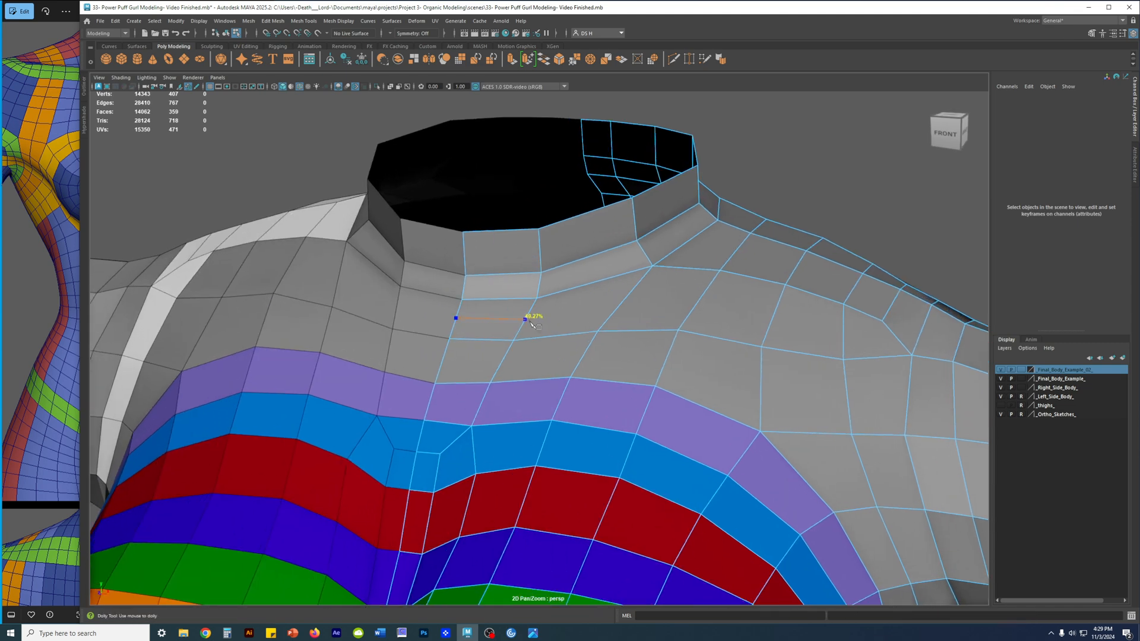
pyautogui.click(631, 306)
pyautogui.keyDown('alt'); pyautogui.moveTo(746, 305); pyautogui.dragTo(768, 361); pyautogui.keyUp('alt')
pyautogui.keyDown('alt'); pyautogui.moveTo(768, 361); pyautogui.dragTo(652, 317, button='middle'); pyautogui.keyUp('alt')
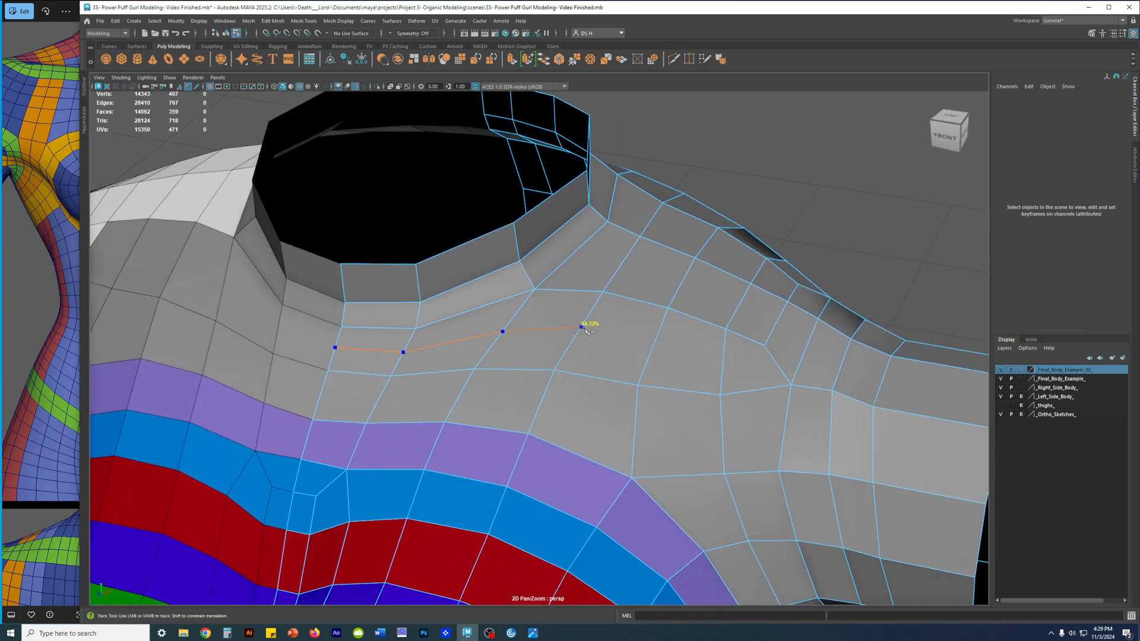
pyautogui.click(585, 332)
# Continue the Multi-Cut line down the front of the shoulder and around its outer corner above the armhole.
pyautogui.keyDown('alt'); pyautogui.moveTo(831, 339); pyautogui.dragTo(672, 366); pyautogui.keyUp('alt')
pyautogui.keyDown('alt'); pyautogui.moveTo(534, 376); pyautogui.dragTo(618, 354, button='middle'); pyautogui.keyUp('alt')
pyautogui.keyDown('alt'); pyautogui.moveTo(618, 354); pyautogui.dragTo(603, 380, button='right'); pyautogui.keyUp('alt')
pyautogui.click(577, 383)
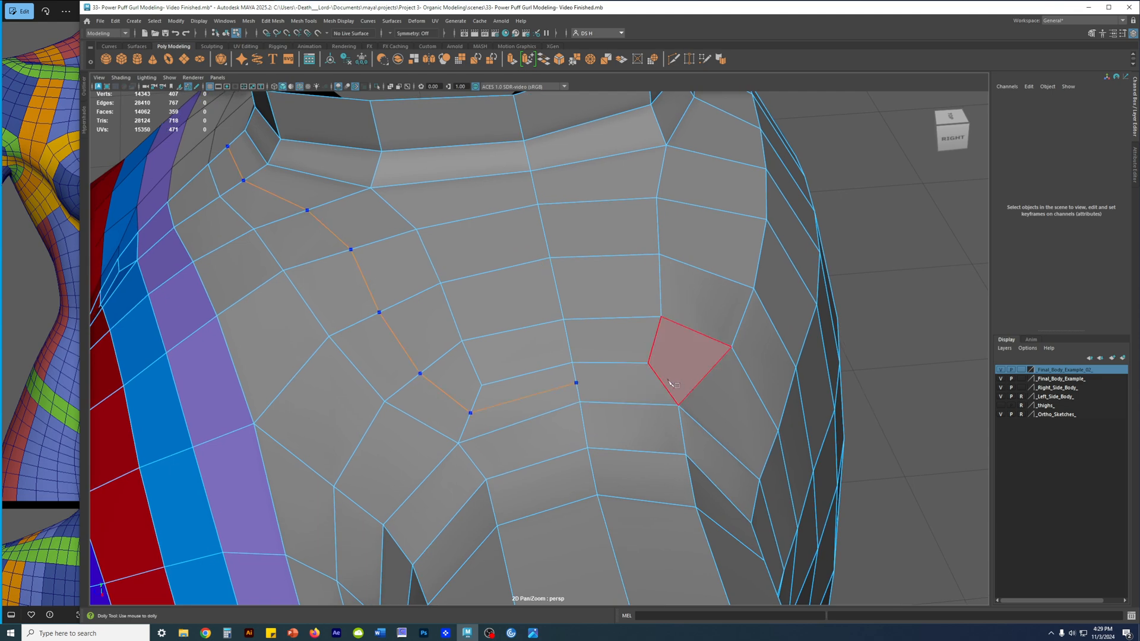
pyautogui.click(660, 379)
pyautogui.keyDown('alt'); pyautogui.moveTo(682, 376); pyautogui.dragTo(495, 416); pyautogui.keyUp('alt')
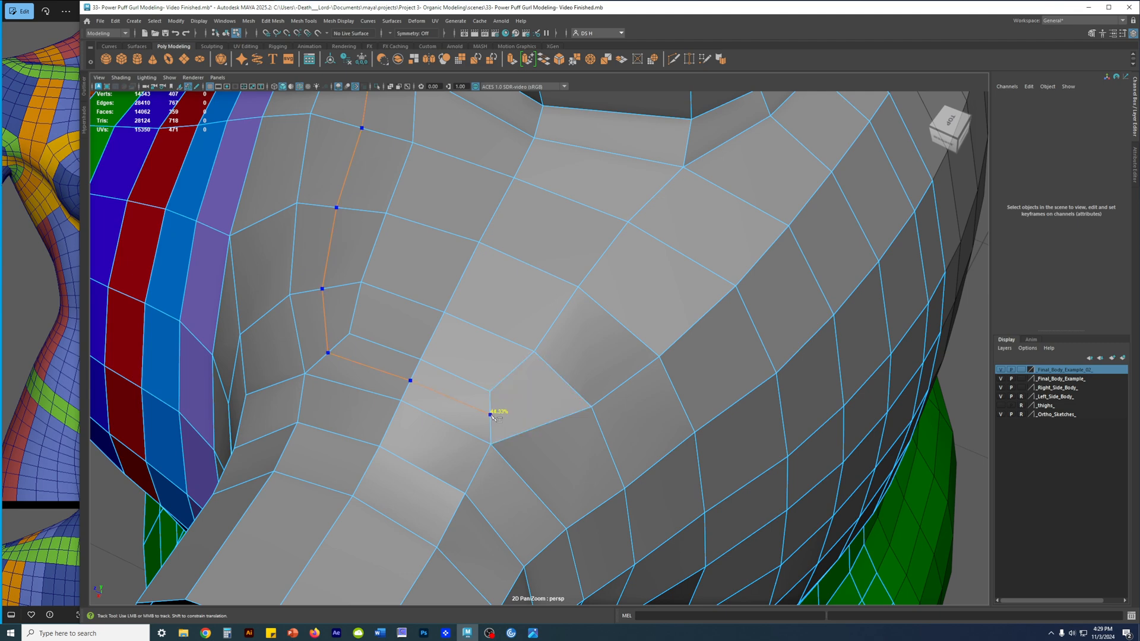
# Carry the cut along the back of the shoulder to the back centerline and complete it.
pyautogui.click(619, 321)
pyautogui.click(683, 254)
pyautogui.keyDown('alt'); pyautogui.moveTo(778, 200); pyautogui.dragTo(588, 323, button='middle'); pyautogui.keyUp('alt')
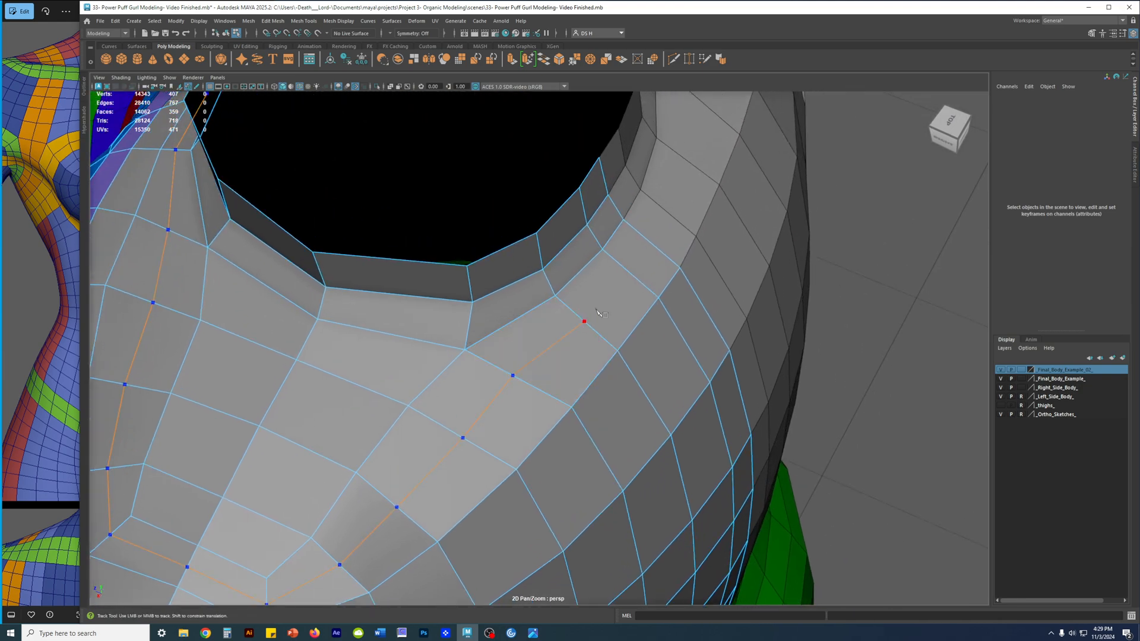
pyautogui.click(650, 242)
pyautogui.press('w')
# Review the new edge loop in smooth preview and select the right half of the torso in object mode.
pyautogui.keyDown('alt'); pyautogui.moveTo(639, 287); pyautogui.dragTo(519, 266); pyautogui.keyUp('alt')
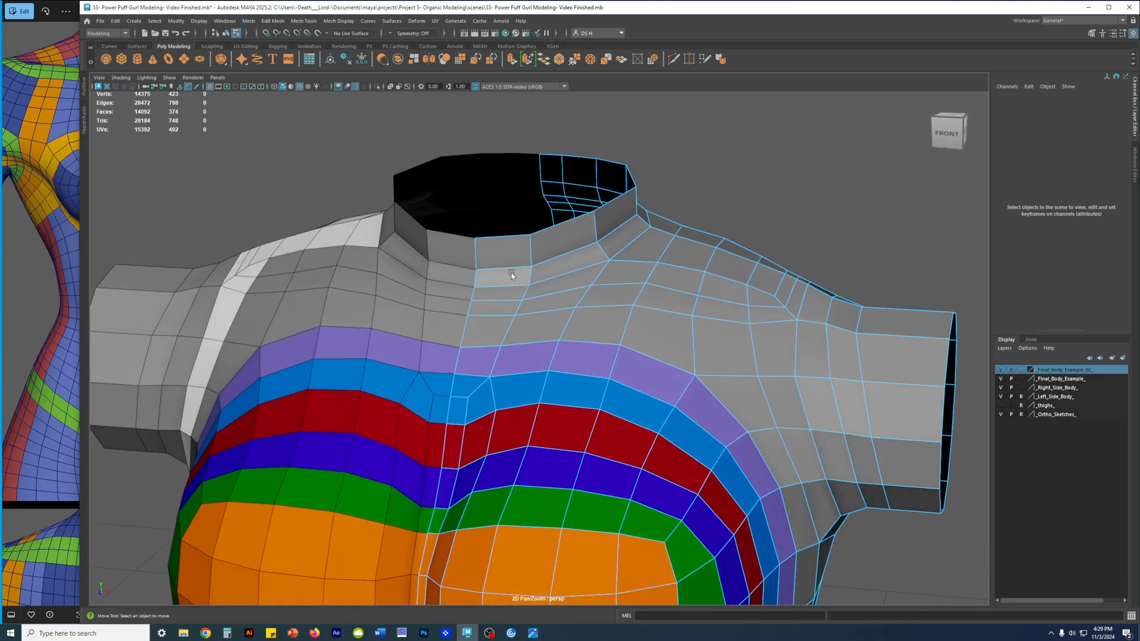
pyautogui.keyDown('alt'); pyautogui.moveTo(511, 272); pyautogui.dragTo(499, 312, button='middle'); pyautogui.keyUp('alt')
pyautogui.keyDown('alt'); pyautogui.moveTo(617, 309); pyautogui.dragTo(534, 323); pyautogui.keyUp('alt')
pyautogui.press('3')
pyautogui.moveTo(535, 323); pyautogui.dragTo(712, 201, button='right')
pyautogui.moveTo(711, 201)
pyautogui.keyDown('alt'); pyautogui.mouseDown()
pyautogui.moveTo(802, 285)
pyautogui.moveTo(824, 326)
pyautogui.moveTo(832, 310)
pyautogui.moveTo(522, 310)
pyautogui.moveTo(497, 349)
pyautogui.moveTo(529, 348)
pyautogui.mouseUp(); pyautogui.keyUp('alt')
pyautogui.click(801, 285)
pyautogui.hotkey('alt', '5')
pyautogui.click(497, 338)
pyautogui.press('1')
pyautogui.keyDown('alt'); pyautogui.moveTo(499, 332); pyautogui.dragTo(582, 247, button='middle'); pyautogui.keyUp('alt')
pyautogui.keyDown('alt'); pyautogui.moveTo(585, 252); pyautogui.dragTo(641, 263); pyautogui.keyUp('alt')
pyautogui.scroll(-5, 642, 261)
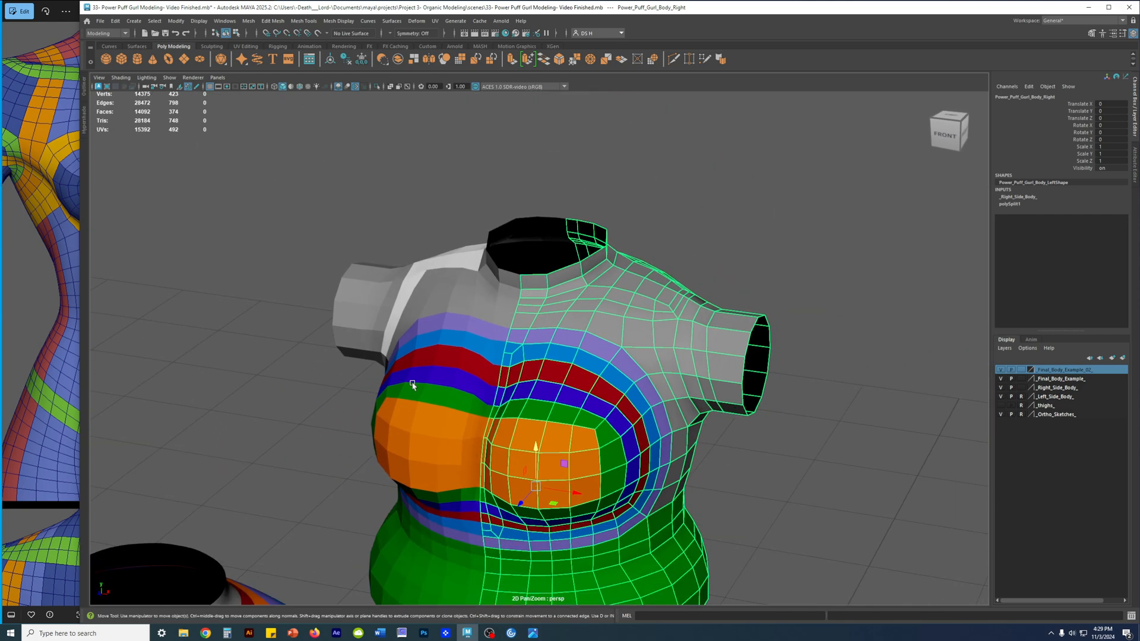
# Compare the face rows between collar and chest on the fully colored torso with those of the partly colored torso.
pyautogui.keyDown('alt'); pyautogui.moveTo(412, 385); pyautogui.dragTo(657, 309, button='middle'); pyautogui.keyUp('alt')
pyautogui.keyDown('alt'); pyautogui.moveTo(657, 308); pyautogui.dragTo(626, 395); pyautogui.keyUp('alt')
pyautogui.hotkey('alt', '5')
pyautogui.keyDown('alt'); pyautogui.moveTo(428, 394); pyautogui.dragTo(496, 280, button='middle'); pyautogui.keyUp('alt')
pyautogui.scroll(3, 495, 281)
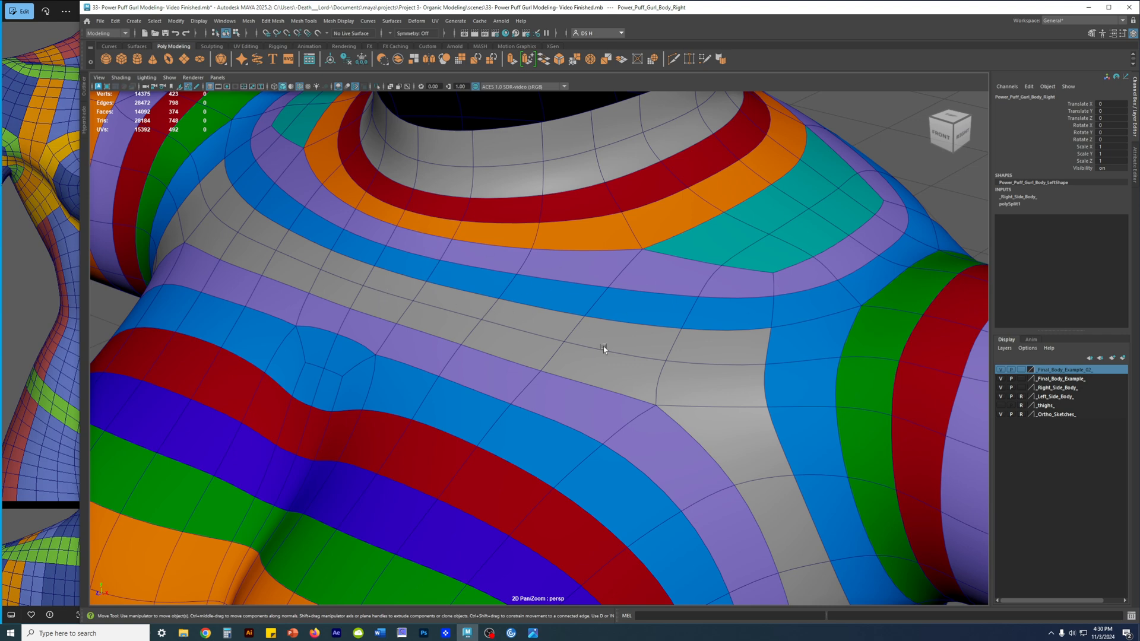
pyautogui.keyDown('alt'); pyautogui.moveTo(901, 309); pyautogui.dragTo(701, 297, button='right'); pyautogui.keyUp('alt')
pyautogui.keyDown('alt'); pyautogui.moveTo(825, 267); pyautogui.dragTo(364, 490, button='middle'); pyautogui.keyUp('alt')
pyautogui.keyDown('alt'); pyautogui.moveTo(364, 489); pyautogui.dragTo(623, 374, button='right'); pyautogui.keyUp('alt')
pyautogui.keyDown('alt'); pyautogui.moveTo(600, 356); pyautogui.dragTo(580, 339, button='middle'); pyautogui.keyUp('alt')
pyautogui.keyDown('alt'); pyautogui.moveTo(581, 339); pyautogui.dragTo(505, 254); pyautogui.keyUp('alt')
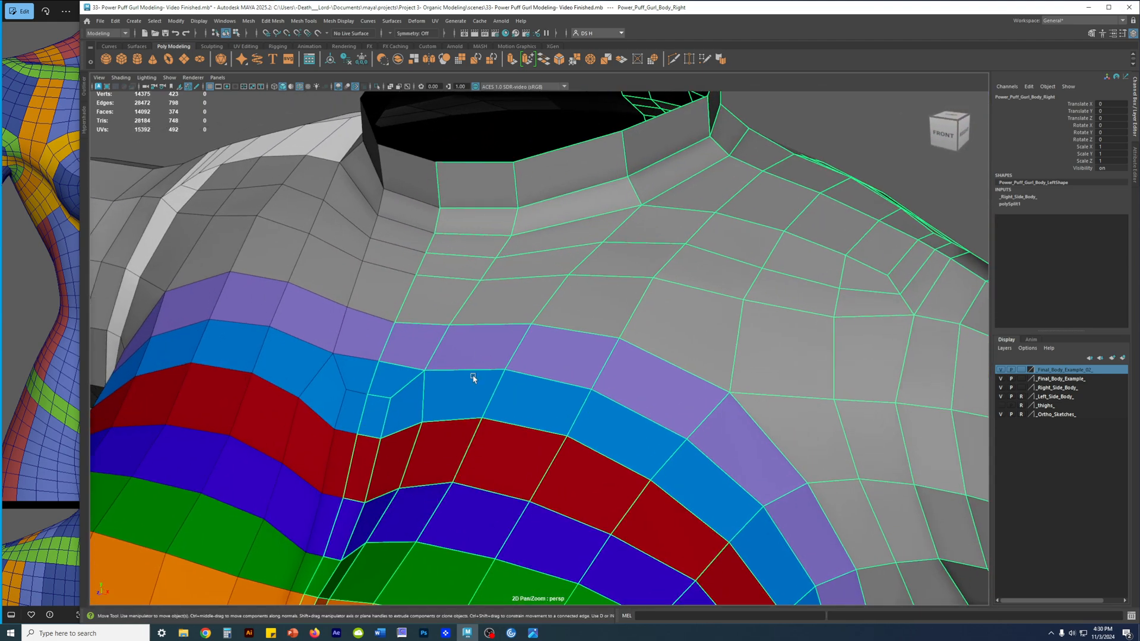
# Highlight the face rows between the collar and the purple loop at the front centerline, then clear the selection.
pyautogui.moveTo(436, 288); pyautogui.dragTo(438, 305, button='right')
pyautogui.click(438, 304)
pyautogui.keyDown('shift'); pyautogui.click(481, 265); pyautogui.keyUp('shift')
pyautogui.keyDown('shift'); pyautogui.click(498, 246); pyautogui.keyUp('shift')
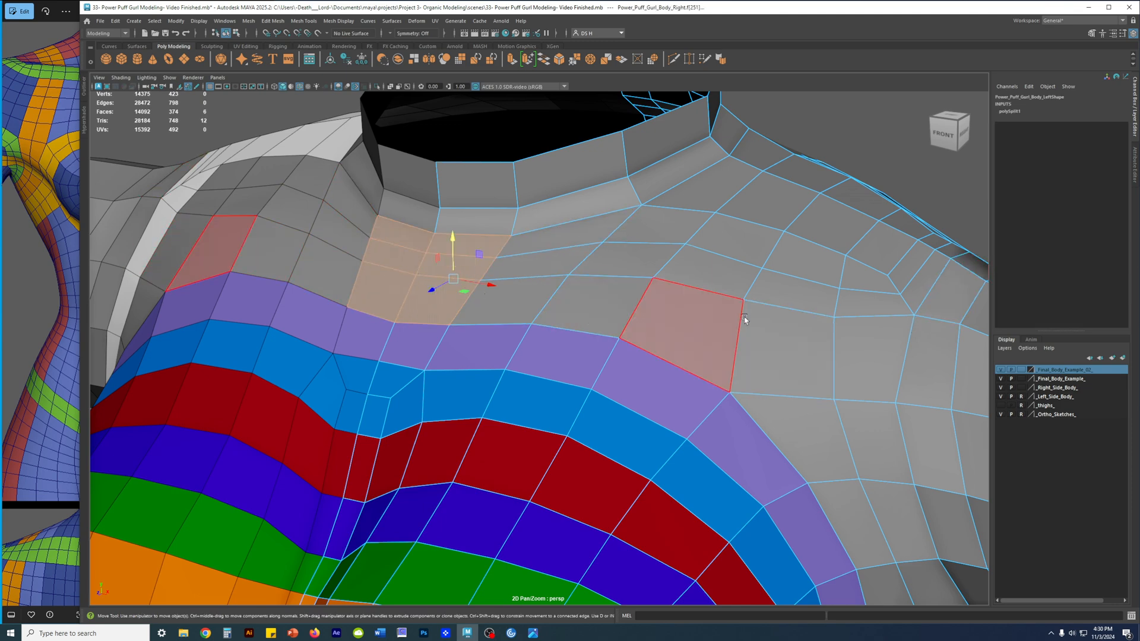
pyautogui.keyDown('alt'); pyautogui.moveTo(529, 276); pyautogui.dragTo(556, 284, button='middle'); pyautogui.keyUp('alt')
pyautogui.keyDown('alt'); pyautogui.moveTo(738, 338); pyautogui.dragTo(633, 340, button='middle'); pyautogui.keyUp('alt')
pyautogui.hotkey('alt', 'd')
pyautogui.keyDown('alt'); pyautogui.moveTo(403, 239); pyautogui.dragTo(512, 244, button='middle'); pyautogui.keyUp('alt')
# Raise the centerline edge of the row above the purple loop to even out the spacing below the collar.
pyautogui.click(478, 295)
pyautogui.keyDown('ctrl'); pyautogui.keyDown('shift'); pyautogui.moveTo(642, 235); pyautogui.dragTo(703, 297, button='right'); pyautogui.keyUp('shift'); pyautogui.keyUp('ctrl')
pyautogui.moveTo(479, 260); pyautogui.dragTo(466, 274)
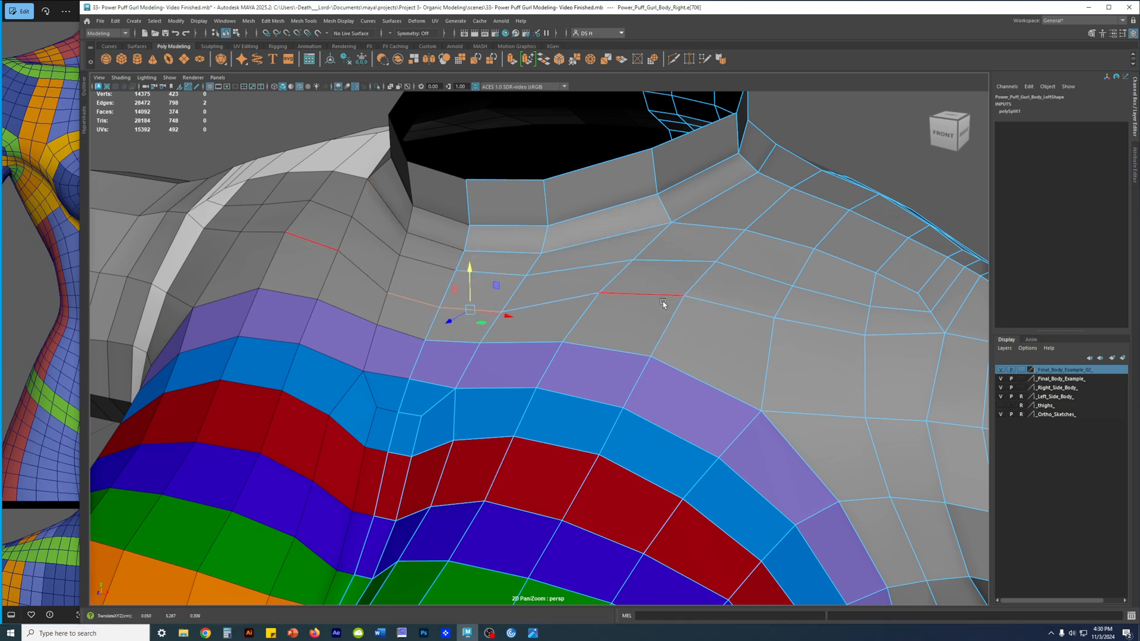
pyautogui.click(621, 288)
pyautogui.moveTo(639, 271); pyautogui.dragTo(573, 238)
# Adjust the edges beside the new loop from the front centerline toward the shoulder for more even spacing.
pyautogui.click(255, 253)
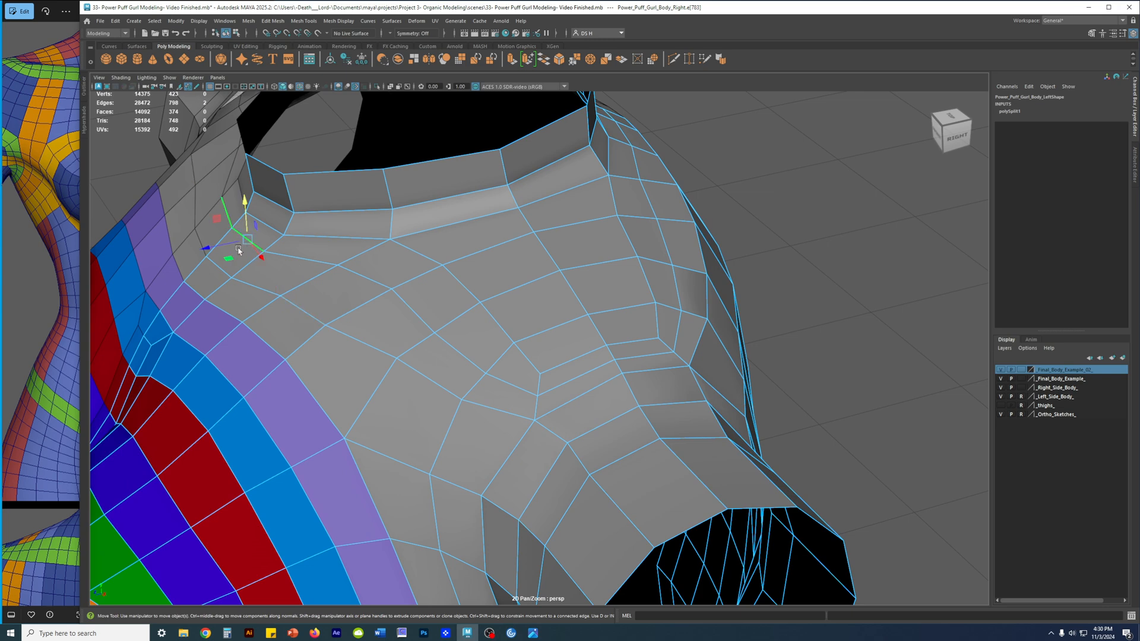
pyautogui.click(279, 261)
pyautogui.keyDown('ctrl'); pyautogui.keyDown('shift'); pyautogui.moveTo(281, 267); pyautogui.dragTo(330, 290); pyautogui.keyUp('shift'); pyautogui.keyUp('ctrl')
pyautogui.click(360, 278)
pyautogui.click(405, 319)
pyautogui.click(498, 376)
# Slide the vertices along the new loop between the outer shoulder corner and the front of the collar.
pyautogui.moveTo(496, 377); pyautogui.dragTo(480, 376, button='right')
pyautogui.click(485, 374)
pyautogui.keyDown('ctrl'); pyautogui.keyDown('shift'); pyautogui.moveTo(465, 380); pyautogui.dragTo(461, 383); pyautogui.keyUp('shift'); pyautogui.keyUp('ctrl')
pyautogui.click(427, 338)
pyautogui.click(354, 309)
pyautogui.keyDown('alt'); pyautogui.moveTo(349, 308); pyautogui.dragTo(265, 295); pyautogui.keyUp('alt')
# Slide the shoulder vertex just outside the collar base to smooth the flow of the new loop.
pyautogui.click(515, 268)
pyautogui.keyDown('alt'); pyautogui.moveTo(589, 248); pyautogui.dragTo(471, 315); pyautogui.keyUp('alt')
pyautogui.click(489, 306)
pyautogui.keyDown('alt'); pyautogui.moveTo(471, 315); pyautogui.dragTo(565, 328, button='middle'); pyautogui.keyUp('alt')
pyautogui.scroll(-1, 561, 329)
pyautogui.keyDown('alt'); pyautogui.moveTo(437, 288); pyautogui.dragTo(558, 302, button='middle'); pyautogui.keyUp('alt')
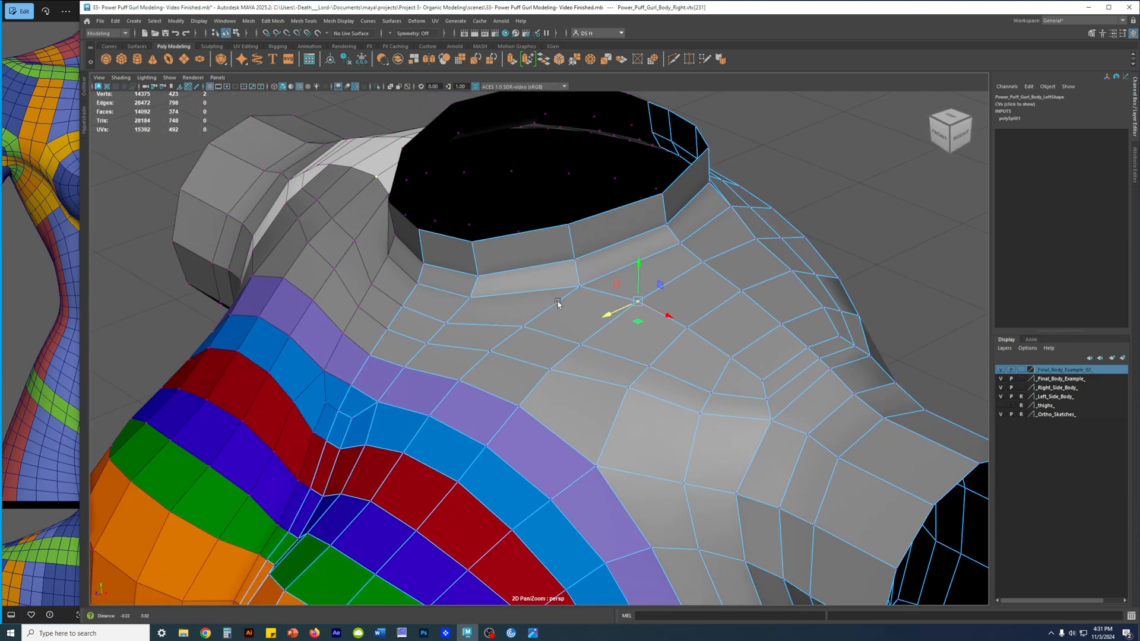
# Compare the reworked shoulder rows with the collar loops of the fully colored torso in face mode.
pyautogui.moveTo(563, 309); pyautogui.dragTo(540, 349, button='right')
pyautogui.scroll(-6, 572, 361)
pyautogui.click(766, 257)
pyautogui.scroll(-1, 760, 310)
pyautogui.scroll(-3, 760, 309)
pyautogui.keyDown('alt'); pyautogui.moveTo(463, 344); pyautogui.dragTo(787, 242, button='middle'); pyautogui.keyUp('alt')
pyautogui.scroll(-1, 742, 261)
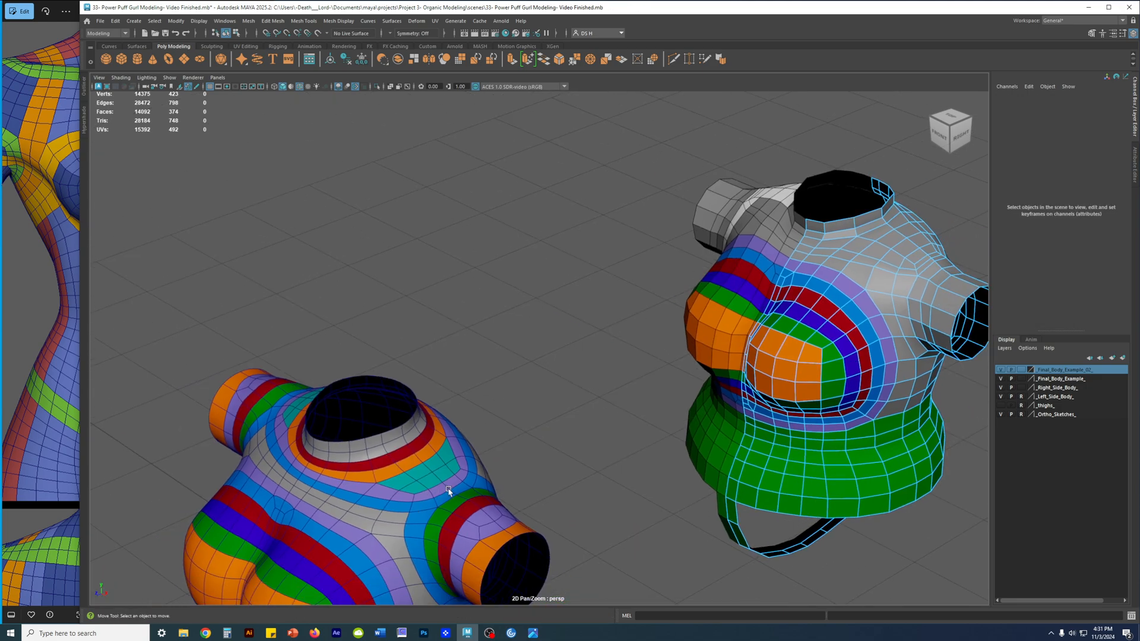
pyautogui.keyDown('alt'); pyautogui.moveTo(788, 307); pyautogui.dragTo(636, 362, button='middle'); pyautogui.keyUp('alt')
pyautogui.keyDown('alt'); pyautogui.moveTo(689, 298); pyautogui.dragTo(794, 445, button='right'); pyautogui.keyUp('alt')
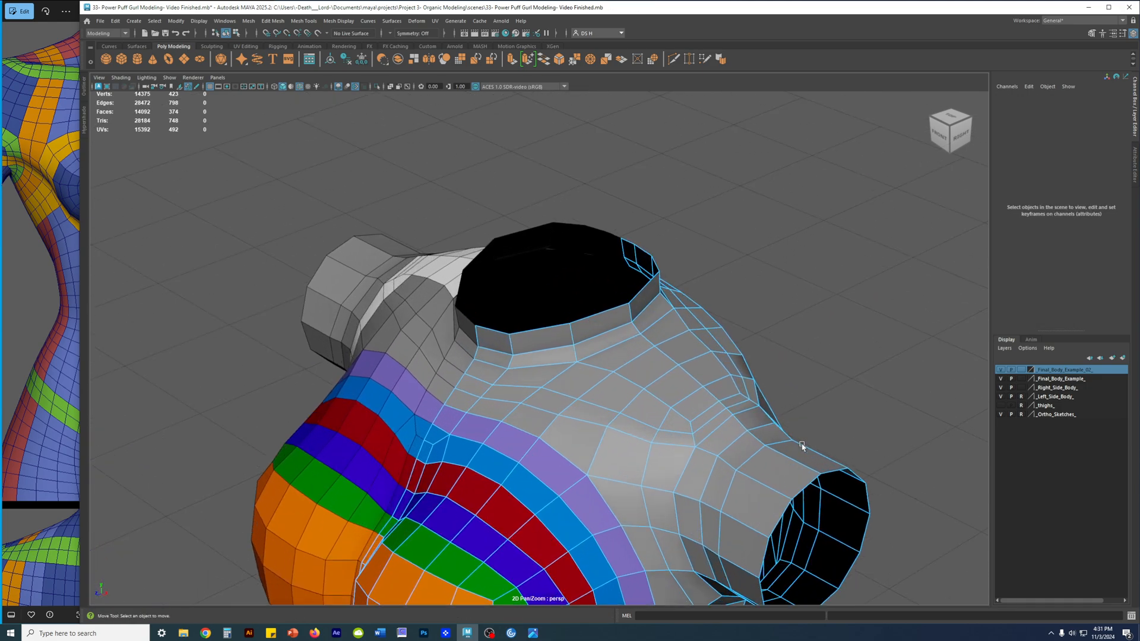
pyautogui.keyDown('alt'); pyautogui.moveTo(605, 349); pyautogui.dragTo(632, 306, button='middle'); pyautogui.keyUp('alt')
pyautogui.keyDown('alt'); pyautogui.moveTo(632, 305); pyautogui.dragTo(684, 342, button='right'); pyautogui.keyUp('alt')
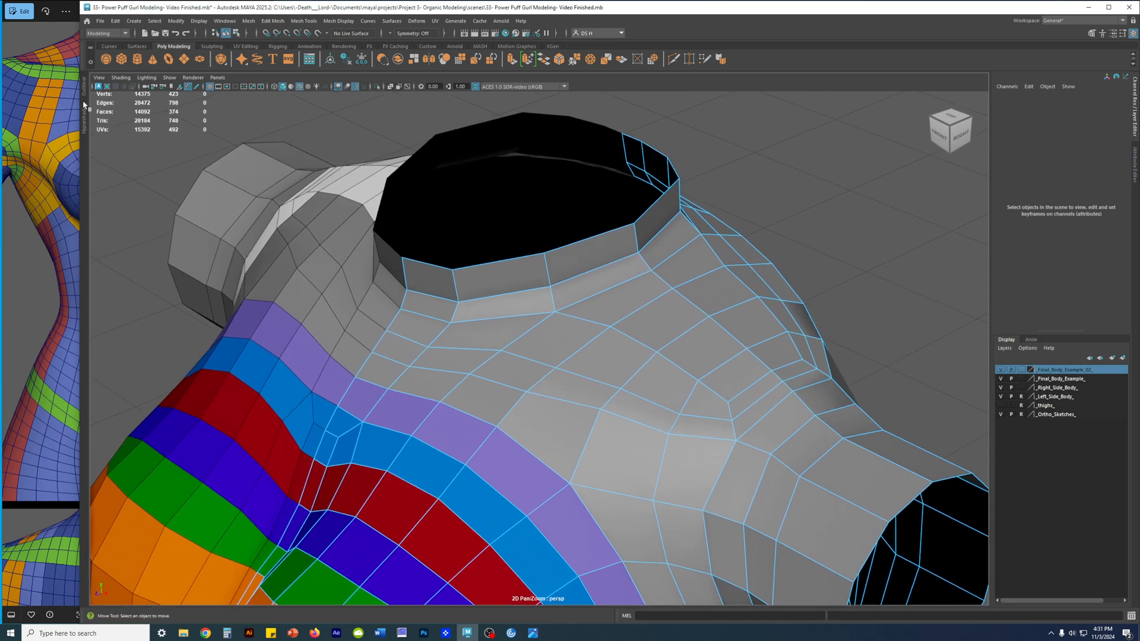
# Open the Hypershade and assign the light blue material to the right half's new face loop around the collar and shoulder.
pyautogui.click(84, 125)
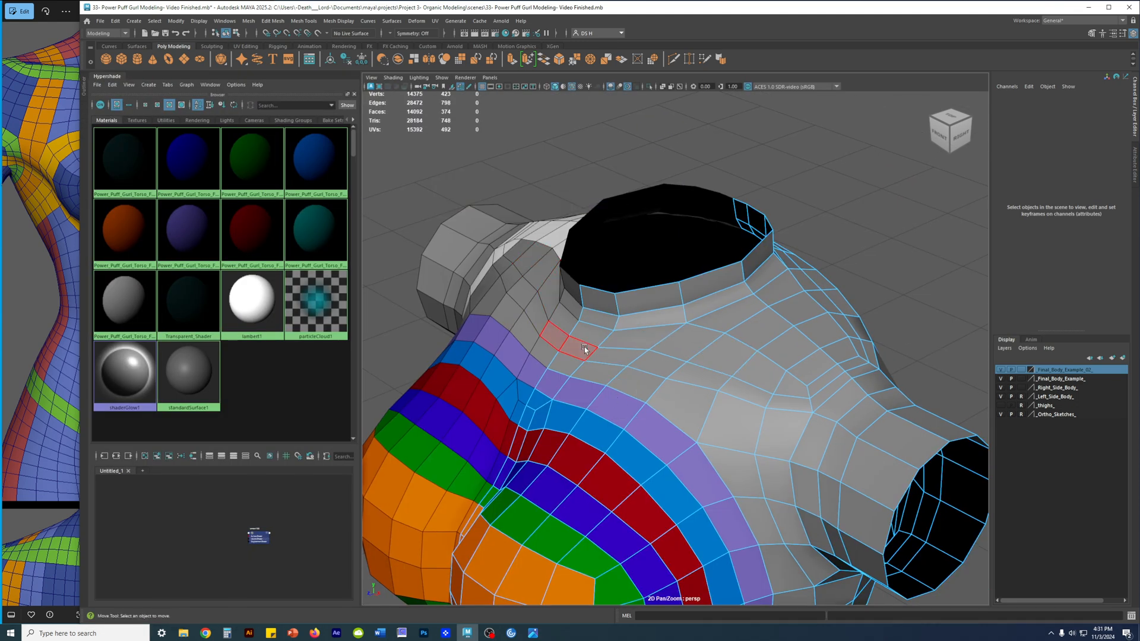
pyautogui.click(585, 347)
pyautogui.keyDown('shift'); pyautogui.doubleClick(790, 399); pyautogui.keyUp('shift')
pyautogui.keyDown('shift'); pyautogui.doubleClick(864, 377); pyautogui.keyUp('shift')
pyautogui.hotkey('ctrl', 'z')
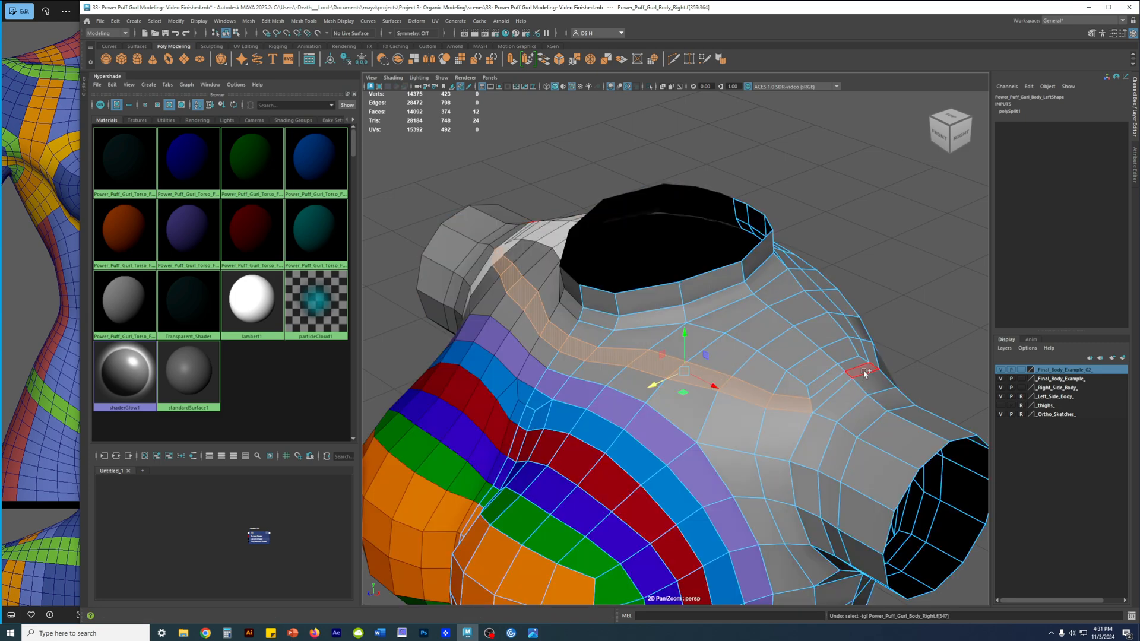
pyautogui.keyDown('shift'); pyautogui.click(838, 383); pyautogui.keyUp('shift')
pyautogui.keyDown('shift'); pyautogui.doubleClick(827, 287); pyautogui.keyUp('shift')
pyautogui.keyDown('alt'); pyautogui.moveTo(828, 287); pyautogui.dragTo(879, 279); pyautogui.keyUp('alt')
pyautogui.keyDown('shift'); pyautogui.doubleClick(779, 294); pyautogui.keyUp('shift')
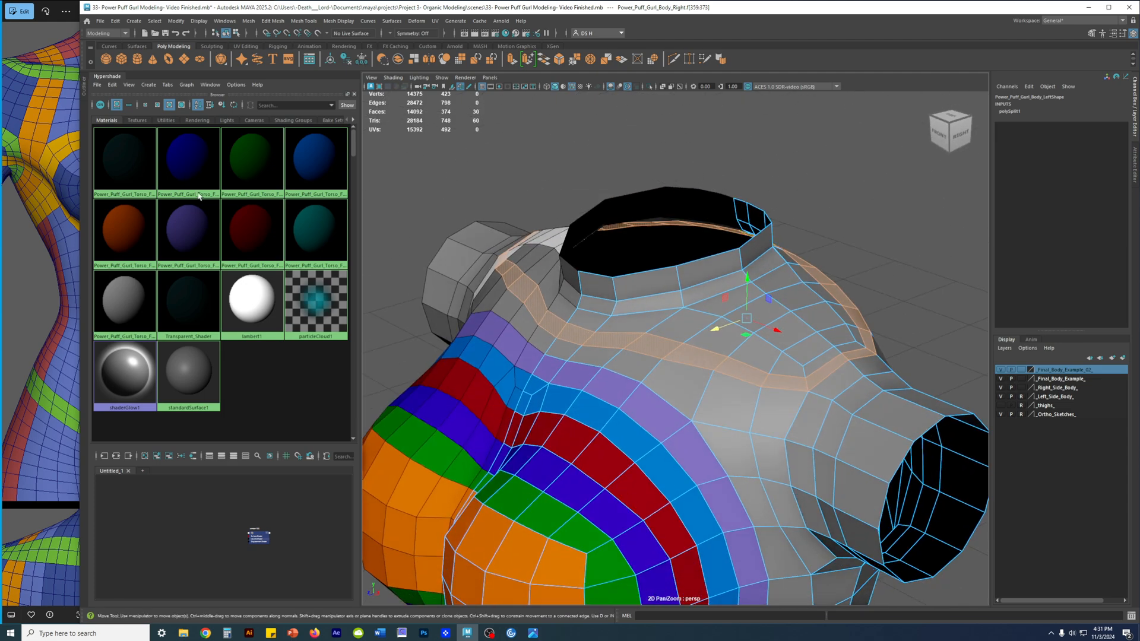
pyautogui.rightClick(316, 177)
pyautogui.click(306, 153)
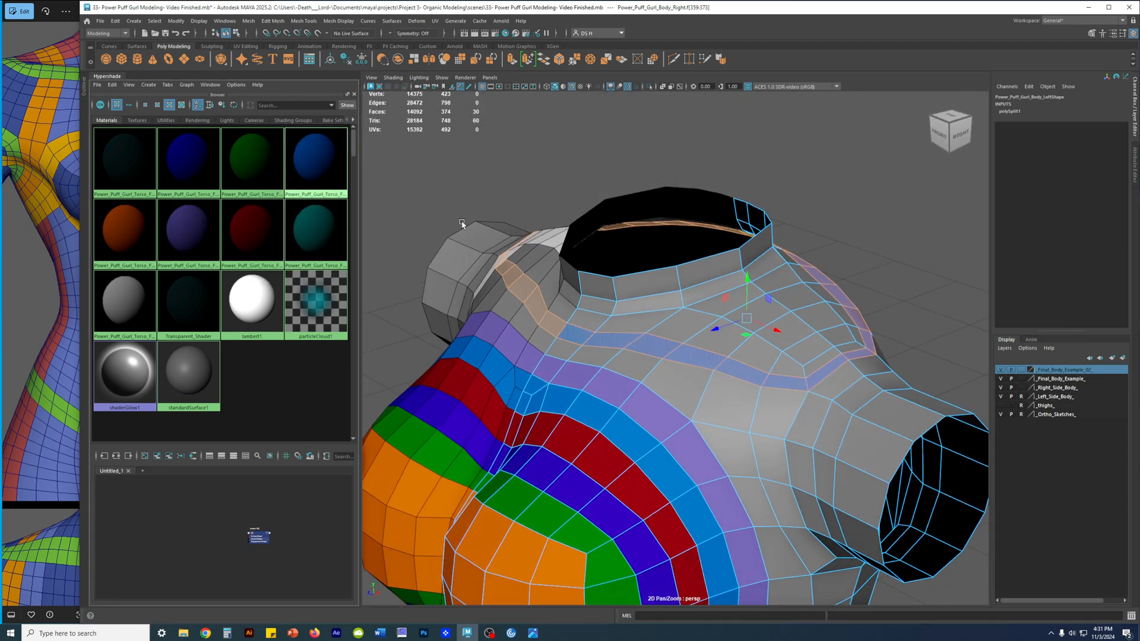
# Make the _Left_Side_Body_ layer selectable and include the left half in face editing.
pyautogui.keyDown('alt'); pyautogui.moveTo(608, 322); pyautogui.dragTo(719, 355); pyautogui.keyUp('alt')
pyautogui.click(719, 355)
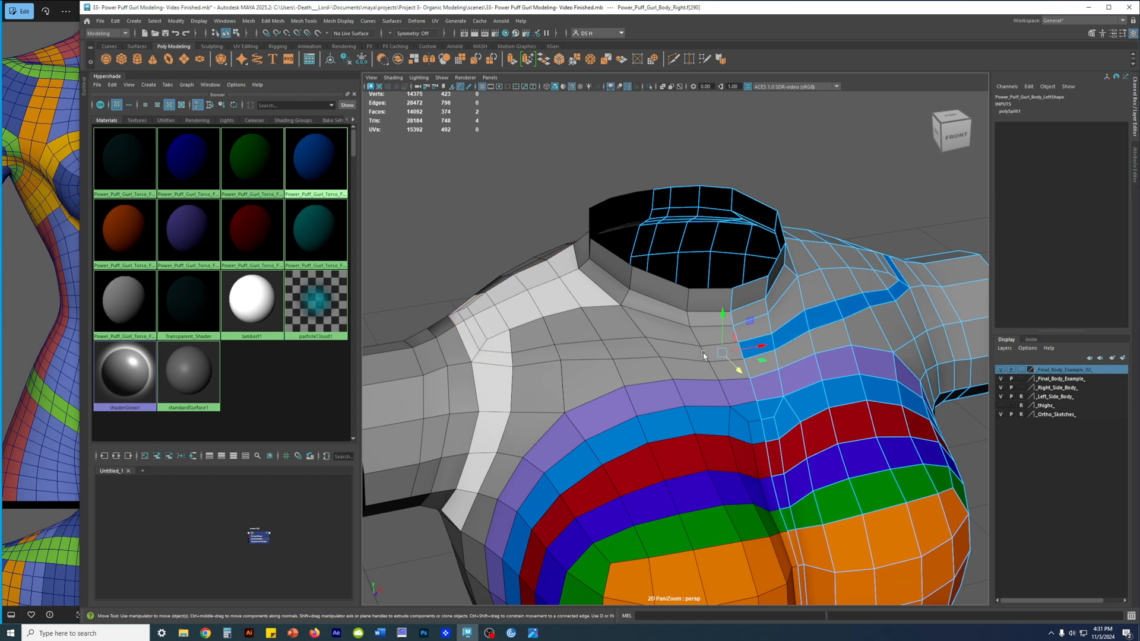
pyautogui.click(1022, 397)
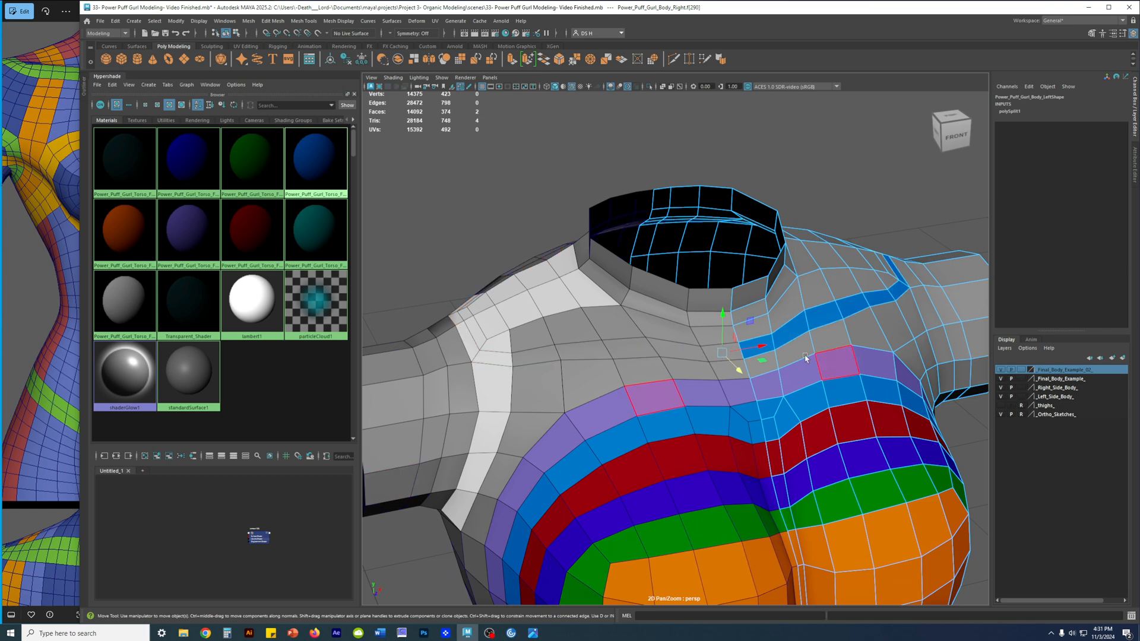
pyautogui.moveTo(669, 308); pyautogui.dragTo(687, 427, button='right')
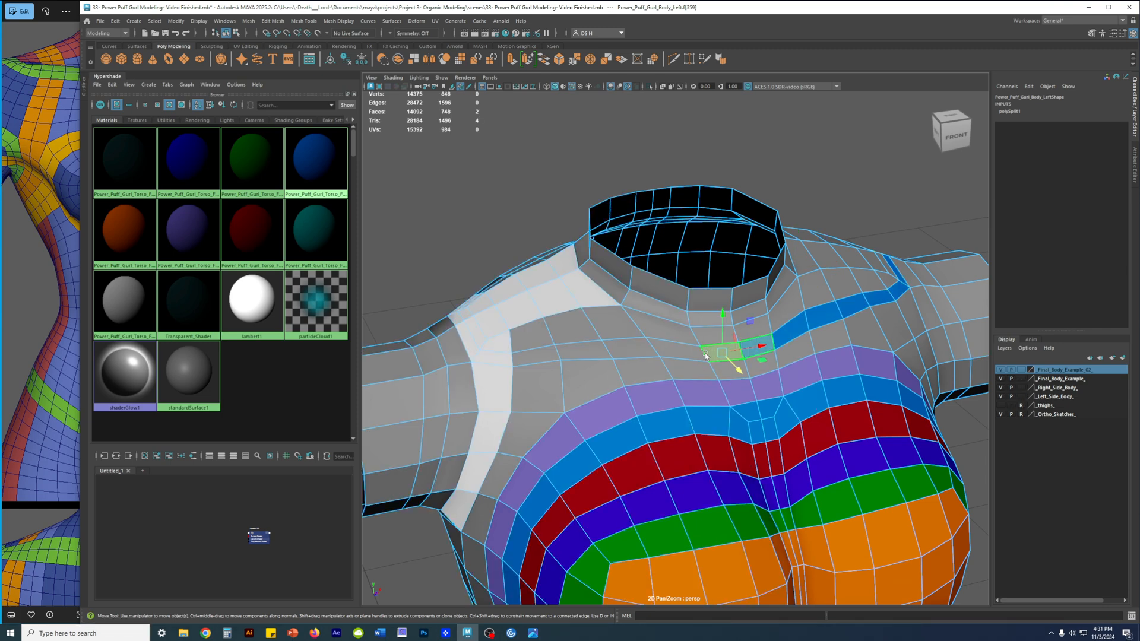
# Select the matching collar and shoulder face loop on the left half, excluding stray faces, and assign the light blue material.
pyautogui.keyDown('shift'); pyautogui.doubleClick(535, 355); pyautogui.keyUp('shift')
pyautogui.moveTo(535, 355)
pyautogui.keyDown('alt'); pyautogui.mouseDown()
pyautogui.moveTo(567, 362)
pyautogui.moveTo(547, 348)
pyautogui.mouseUp(); pyautogui.keyUp('alt')
pyautogui.keyDown('shift'); pyautogui.doubleClick(539, 346); pyautogui.keyUp('shift')
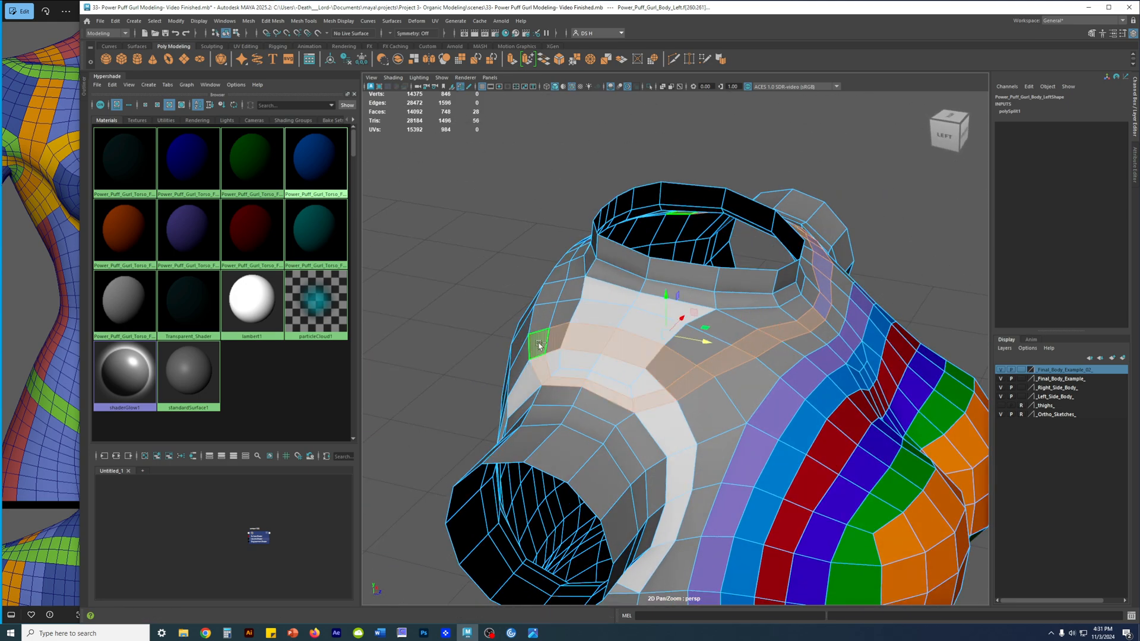
pyautogui.keyDown('ctrl'); pyautogui.click(671, 367); pyautogui.keyUp('ctrl')
pyautogui.keyDown('ctrl'); pyautogui.click(633, 349); pyautogui.keyUp('ctrl')
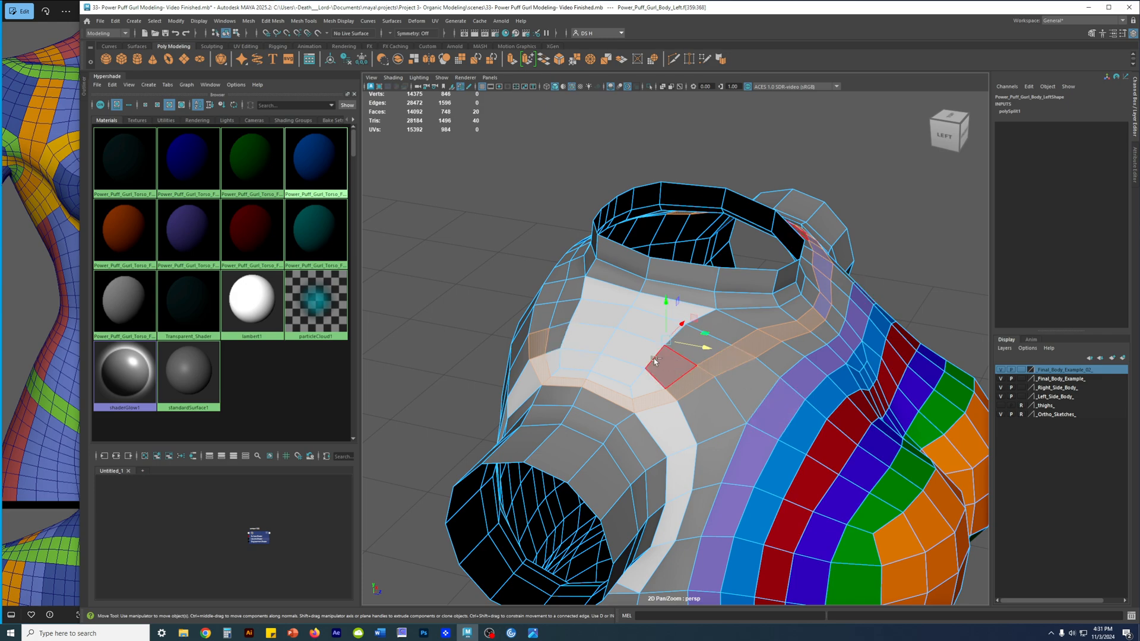
pyautogui.keyDown('alt'); pyautogui.moveTo(568, 355); pyautogui.dragTo(574, 290); pyautogui.keyUp('alt')
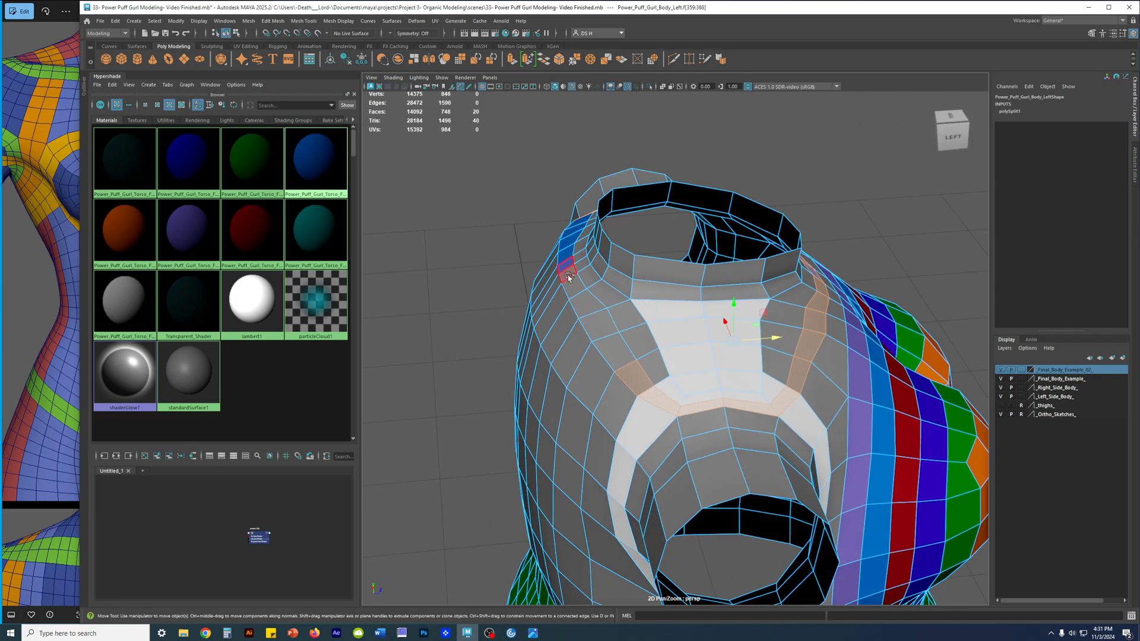
pyautogui.keyDown('shift'); pyautogui.click(568, 275); pyautogui.keyUp('shift')
pyautogui.keyDown('shift'); pyautogui.click(614, 352); pyautogui.keyUp('shift')
pyautogui.keyDown('shift'); pyautogui.click(582, 288); pyautogui.keyUp('shift')
pyautogui.keyDown('shift'); pyautogui.doubleClick(580, 285); pyautogui.keyUp('shift')
pyautogui.keyDown('alt'); pyautogui.moveTo(873, 320); pyautogui.dragTo(779, 344); pyautogui.keyUp('alt')
pyautogui.moveTo(321, 146); pyautogui.dragTo(305, 89, button='right')
# Turn on smooth preview for both halves and return them to object mode.
pyautogui.keyDown('alt'); pyautogui.moveTo(760, 254); pyautogui.dragTo(809, 262); pyautogui.keyUp('alt')
pyautogui.press('3')
pyautogui.click(822, 264)
pyautogui.moveTo(693, 354); pyautogui.dragTo(570, 232, button='right')
# Compare the new blue shoulder loop with the collar loops of the fully colored torso.
pyautogui.keyDown('alt'); pyautogui.moveTo(570, 231); pyautogui.dragTo(746, 227, button='middle'); pyautogui.keyUp('alt')
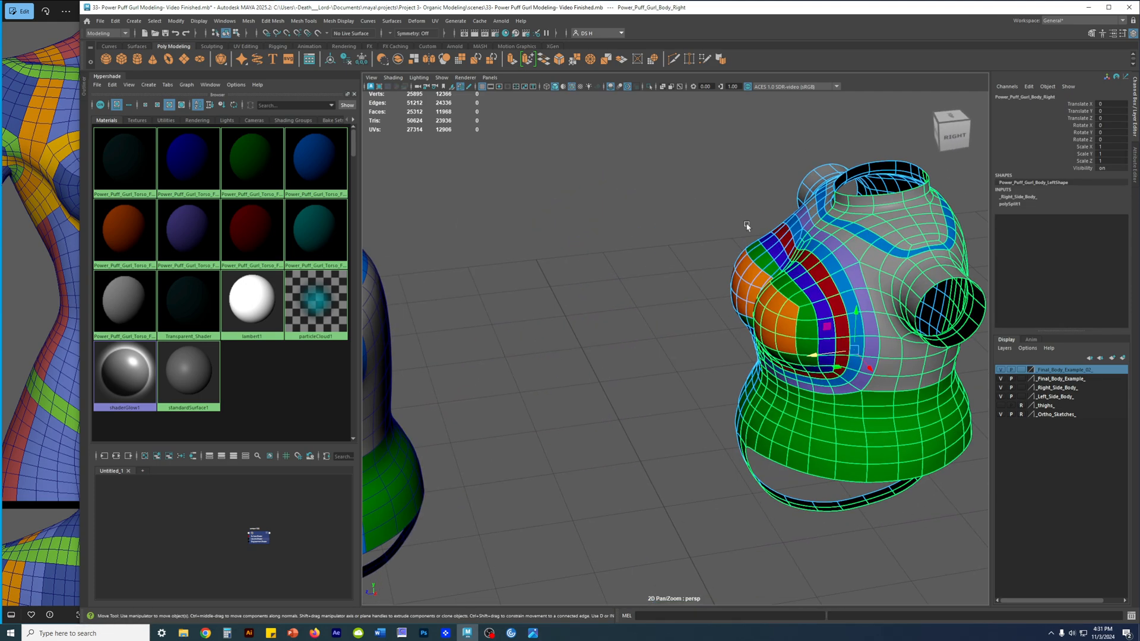
pyautogui.press('F8')
pyautogui.keyDown('alt'); pyautogui.moveTo(745, 227); pyautogui.dragTo(598, 247, button='right'); pyautogui.keyUp('alt')
pyautogui.keyDown('alt'); pyautogui.moveTo(598, 248); pyautogui.dragTo(712, 243, button='middle'); pyautogui.keyUp('alt')
pyautogui.keyDown('alt'); pyautogui.moveTo(623, 274); pyautogui.dragTo(701, 306, button='right'); pyautogui.keyUp('alt')
pyautogui.keyDown('alt'); pyautogui.moveTo(764, 210); pyautogui.dragTo(392, 392, button='middle'); pyautogui.keyUp('alt')
pyautogui.keyDown('alt'); pyautogui.moveTo(392, 392); pyautogui.dragTo(766, 374, button='right'); pyautogui.keyUp('alt')
pyautogui.keyDown('alt'); pyautogui.moveTo(695, 356); pyautogui.dragTo(745, 386); pyautogui.keyUp('alt')
pyautogui.keyDown('alt'); pyautogui.moveTo(745, 386); pyautogui.dragTo(680, 302, button='middle'); pyautogui.keyUp('alt')
# Select the face loop just inside the blue shoulder loop on the right half of the torso and assign the purple material.
pyautogui.click(686, 357)
pyautogui.click(670, 334)
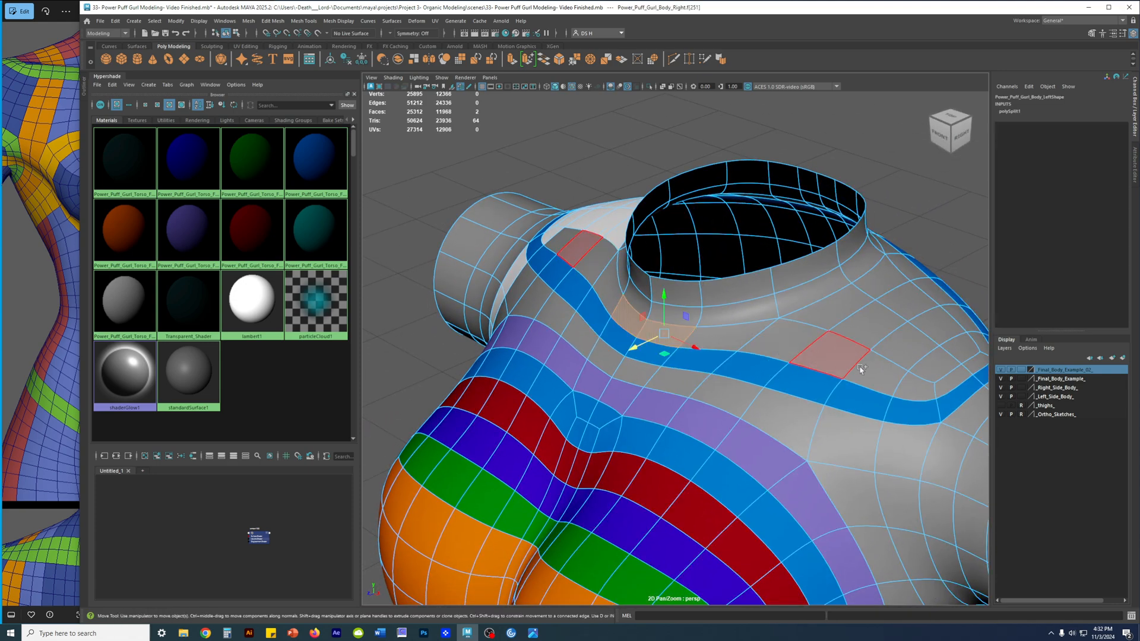
pyautogui.keyDown('shift'); pyautogui.doubleClick(862, 369); pyautogui.keyUp('shift')
pyautogui.keyDown('alt'); pyautogui.moveTo(920, 380); pyautogui.dragTo(850, 374); pyautogui.keyUp('alt')
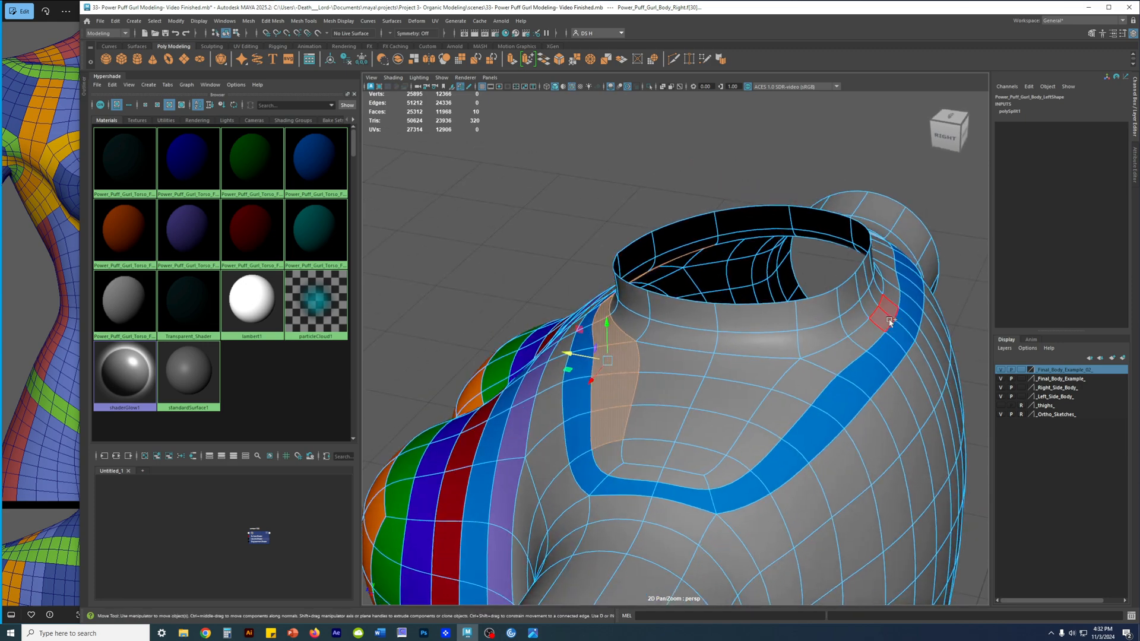
pyautogui.keyDown('shift'); pyautogui.doubleClick(890, 322); pyautogui.keyUp('shift')
pyautogui.keyDown('alt'); pyautogui.moveTo(890, 322); pyautogui.dragTo(868, 321); pyautogui.keyUp('alt')
pyautogui.moveTo(175, 224); pyautogui.dragTo(163, 127, button='right')
pyautogui.click(630, 196)
# Select the matching inner shoulder face loop on the left half and assign the purple material.
pyautogui.keyDown('alt'); pyautogui.moveTo(914, 302); pyautogui.dragTo(836, 312); pyautogui.keyUp('alt')
pyautogui.click(562, 350)
pyautogui.keyDown('shift'); pyautogui.doubleClick(819, 393); pyautogui.keyUp('shift')
pyautogui.keyDown('alt'); pyautogui.moveTo(819, 394); pyautogui.dragTo(716, 383); pyautogui.keyUp('alt')
pyautogui.keyDown('shift'); pyautogui.doubleClick(738, 305); pyautogui.keyUp('shift')
pyautogui.click(784, 272)
pyautogui.keyDown('alt'); pyautogui.moveTo(725, 326); pyautogui.dragTo(534, 288); pyautogui.keyUp('alt')
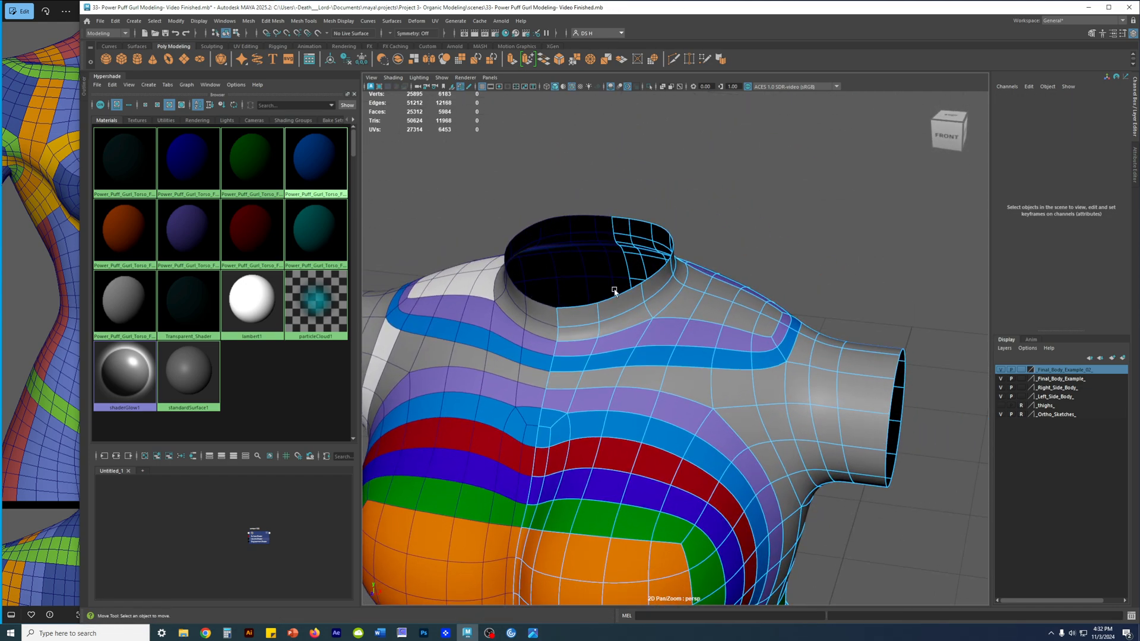
# Assign the white material to the shoulder patch enclosed by the purple loop on the right half, and return to object mode.
pyautogui.click(693, 282)
pyautogui.press('q')
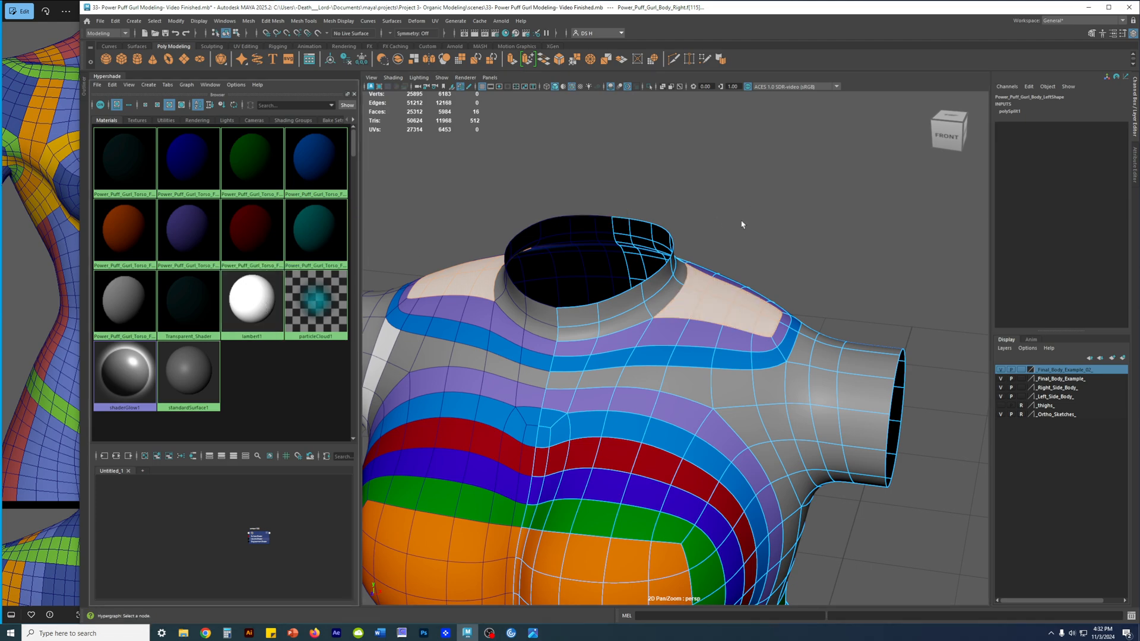
pyautogui.click(752, 239)
pyautogui.keyDown('alt'); pyautogui.moveTo(751, 239); pyautogui.dragTo(704, 325); pyautogui.keyUp('alt')
pyautogui.click(796, 241)
pyautogui.keyDown('alt'); pyautogui.moveTo(806, 237); pyautogui.dragTo(693, 260); pyautogui.keyUp('alt')
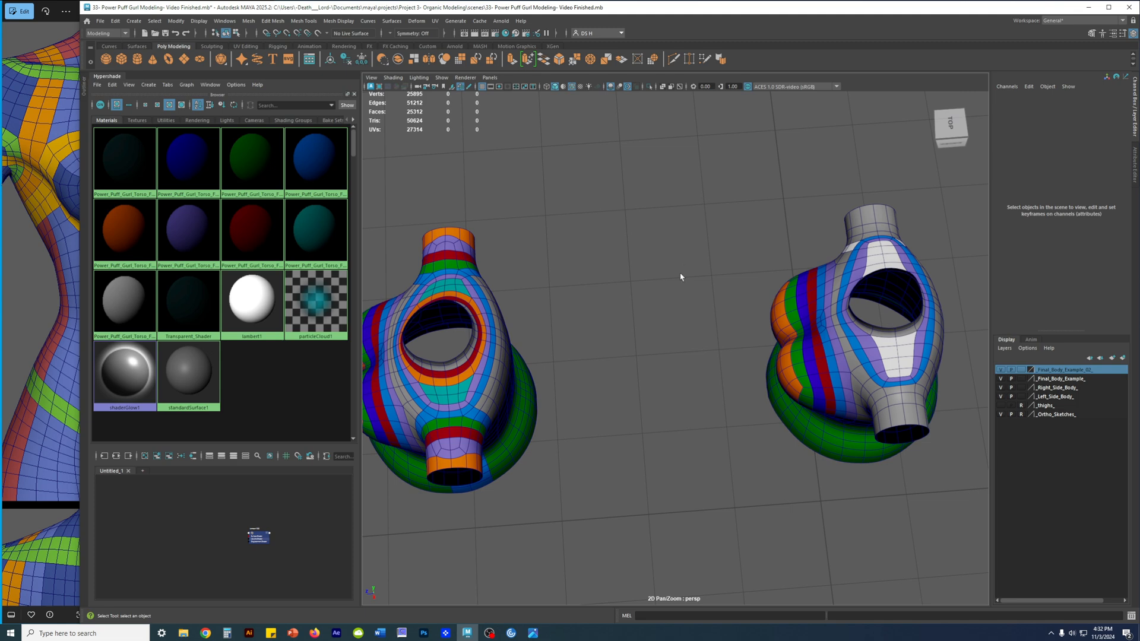
# On the fully colored torso, select the front section of the orange face loop around the neck.
pyautogui.keyDown('alt'); pyautogui.moveTo(588, 333); pyautogui.dragTo(606, 318); pyautogui.keyUp('alt')
pyautogui.keyDown('alt'); pyautogui.moveTo(606, 318); pyautogui.dragTo(771, 392, button='right'); pyautogui.keyUp('alt')
pyautogui.click(541, 389)
pyautogui.click(445, 329)
pyautogui.keyDown('shift'); pyautogui.doubleClick(621, 274); pyautogui.keyUp('shift')
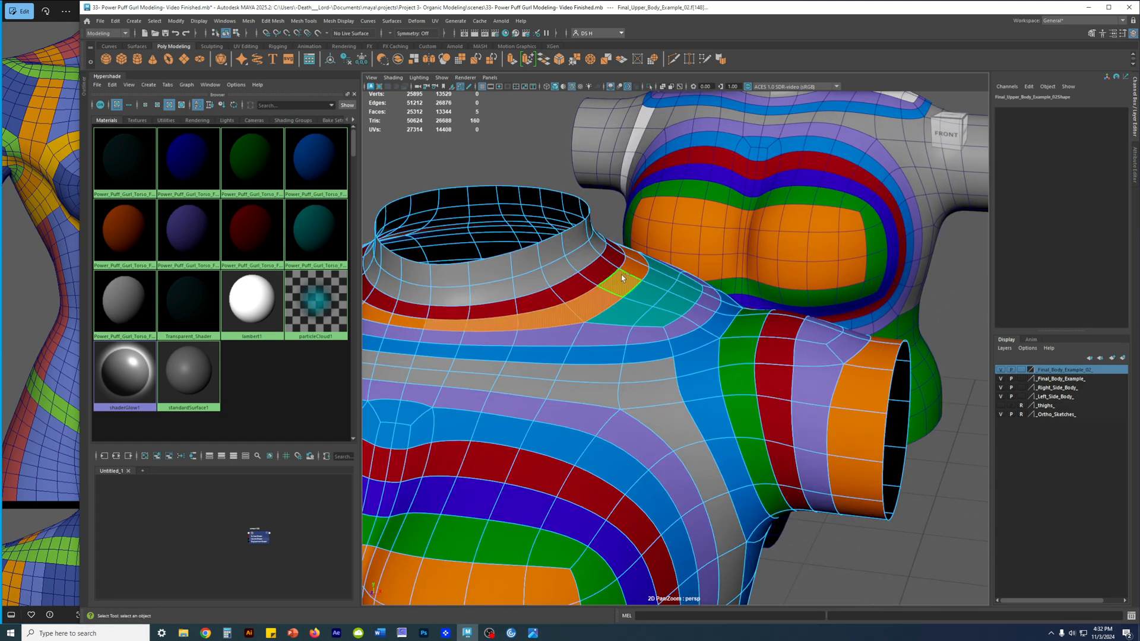
pyautogui.keyDown('alt'); pyautogui.moveTo(621, 274); pyautogui.dragTo(766, 282, button='middle'); pyautogui.keyUp('alt')
pyautogui.keyDown('alt'); pyautogui.moveTo(766, 282); pyautogui.dragTo(634, 327); pyautogui.keyUp('alt')
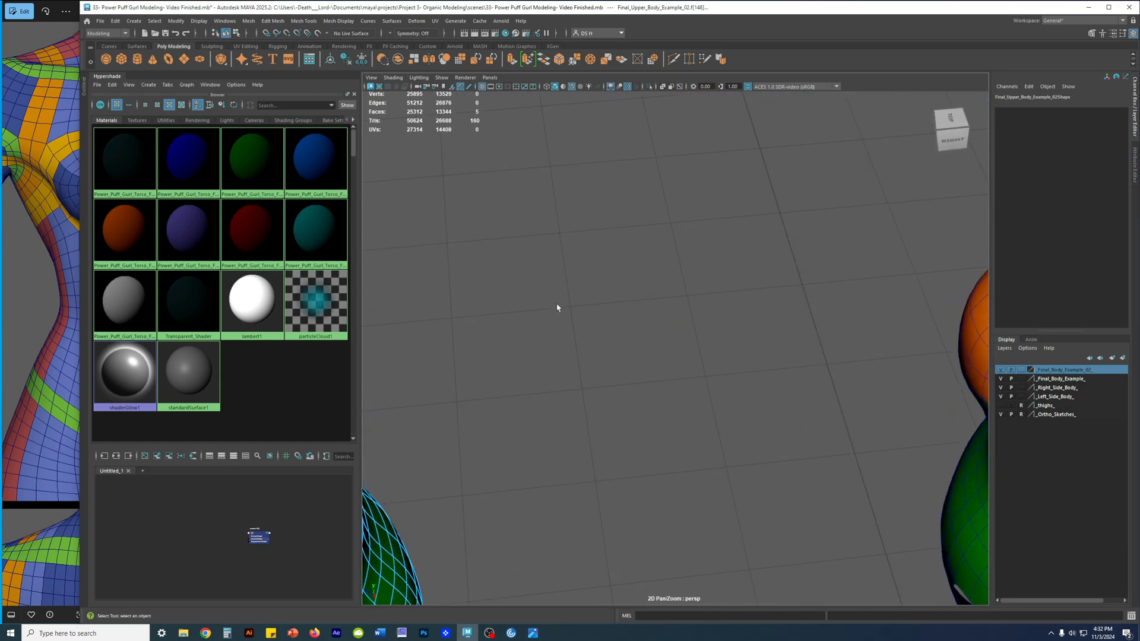
pyautogui.press('f')
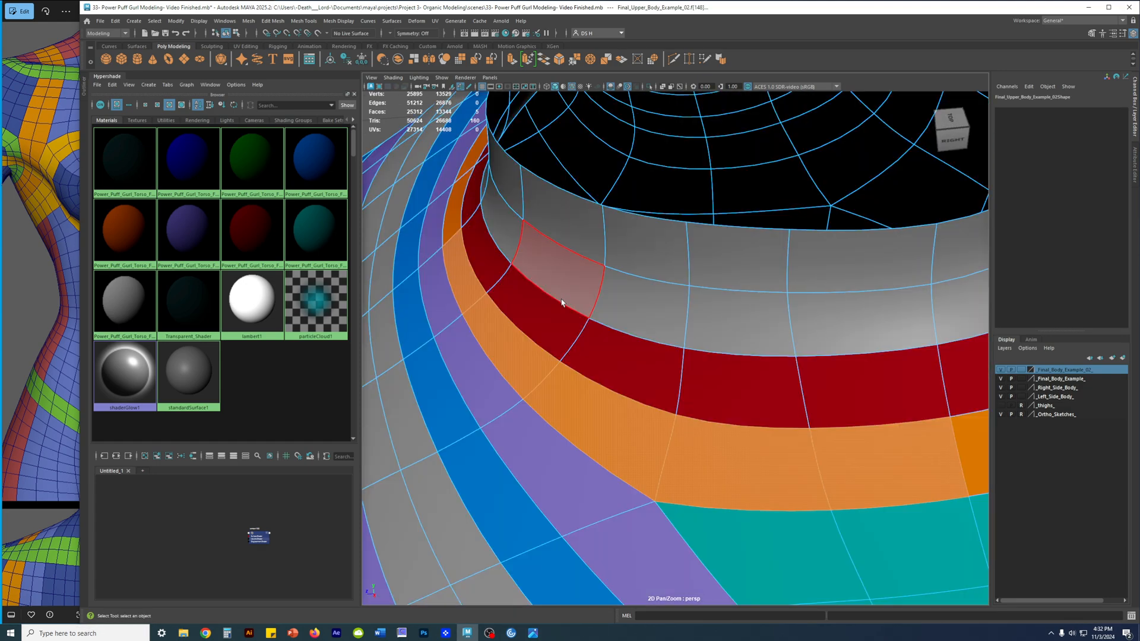
# Extend the face selection around the shoulders and back to complete the orange collar loop.
pyautogui.keyDown('alt'); pyautogui.moveTo(758, 326); pyautogui.dragTo(654, 330); pyautogui.keyUp('alt')
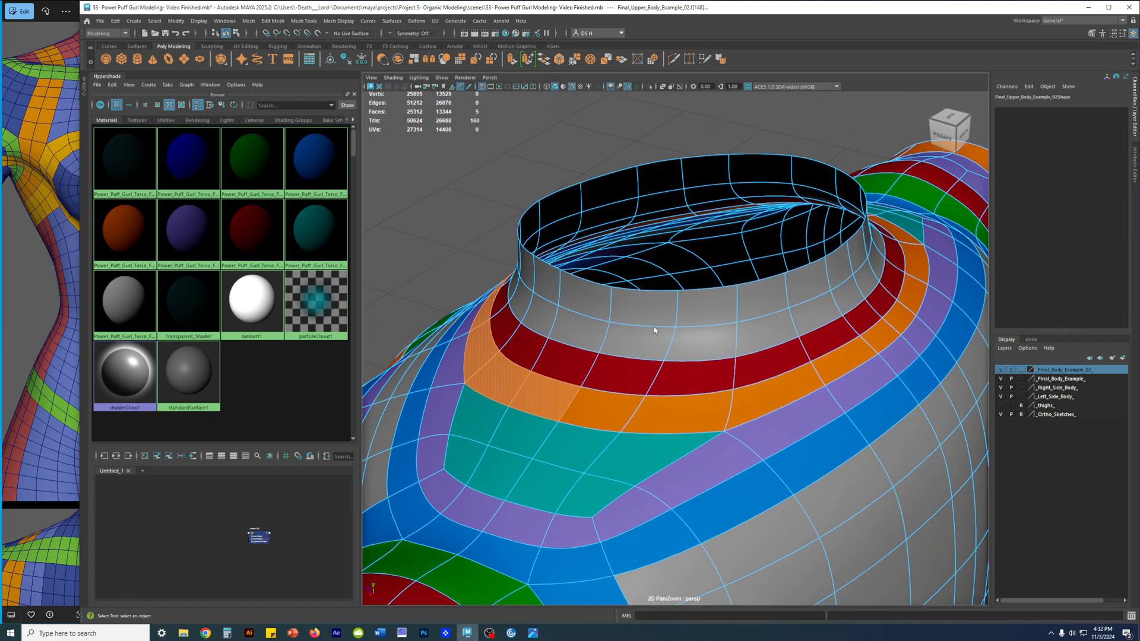
pyautogui.keyDown('shift'); pyautogui.doubleClick(882, 337); pyautogui.keyUp('shift')
pyautogui.keyDown('alt'); pyautogui.moveTo(883, 337); pyautogui.dragTo(835, 342); pyautogui.keyUp('alt')
pyautogui.keyDown('shift'); pyautogui.doubleClick(972, 363); pyautogui.keyUp('shift')
pyautogui.keyDown('alt'); pyautogui.moveTo(972, 363); pyautogui.dragTo(834, 413); pyautogui.keyUp('alt')
pyautogui.keyDown('shift'); pyautogui.doubleClick(904, 411); pyautogui.keyUp('shift')
pyautogui.keyDown('shift'); pyautogui.doubleClick(821, 412); pyautogui.keyUp('shift')
pyautogui.keyDown('alt'); pyautogui.moveTo(822, 412); pyautogui.dragTo(682, 404, button='right'); pyautogui.keyUp('alt')
pyautogui.keyDown('alt'); pyautogui.moveTo(683, 404); pyautogui.dragTo(597, 397); pyautogui.keyUp('alt')
pyautogui.keyDown('alt'); pyautogui.moveTo(742, 400); pyautogui.dragTo(793, 397, button='right'); pyautogui.keyUp('alt')
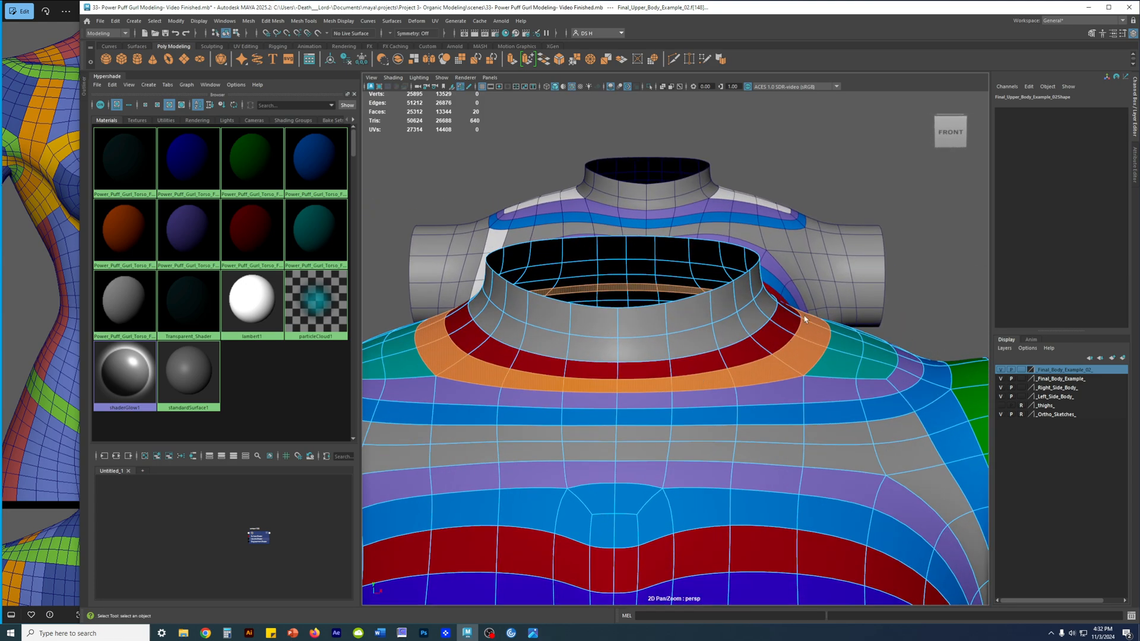
# Compare the orange collar loop of the fully colored torso with the uncolored neck base of the partly colored one.
pyautogui.keyDown('alt'); pyautogui.moveTo(736, 366); pyautogui.dragTo(689, 322); pyautogui.keyUp('alt')
pyautogui.keyDown('alt'); pyautogui.moveTo(759, 333); pyautogui.dragTo(782, 378, button='right'); pyautogui.keyUp('alt')
pyautogui.keyDown('alt'); pyautogui.moveTo(726, 402); pyautogui.dragTo(889, 336, button='middle'); pyautogui.keyUp('alt')
pyautogui.keyDown('alt'); pyautogui.moveTo(902, 330); pyautogui.dragTo(647, 312); pyautogui.keyUp('alt')
pyautogui.keyDown('alt'); pyautogui.moveTo(891, 369); pyautogui.dragTo(542, 364); pyautogui.keyUp('alt')
pyautogui.keyDown('alt'); pyautogui.moveTo(746, 364); pyautogui.dragTo(780, 310); pyautogui.keyUp('alt')
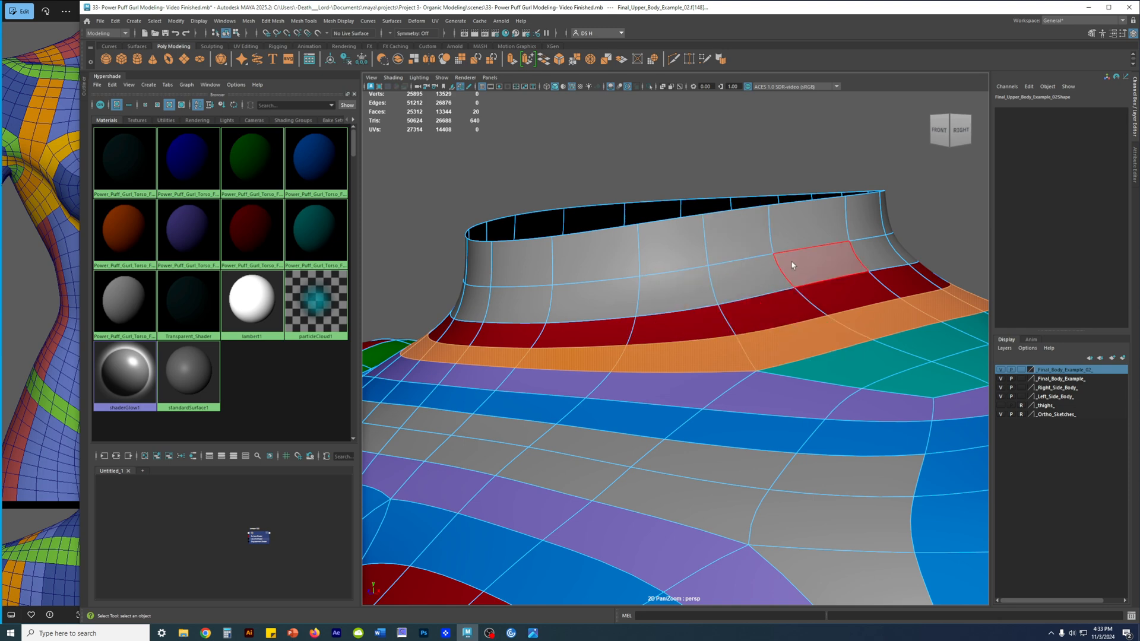
pyautogui.scroll(-10, 868, 275)
pyautogui.keyDown('alt'); pyautogui.moveTo(848, 275); pyautogui.dragTo(623, 368, button='middle'); pyautogui.keyUp('alt')
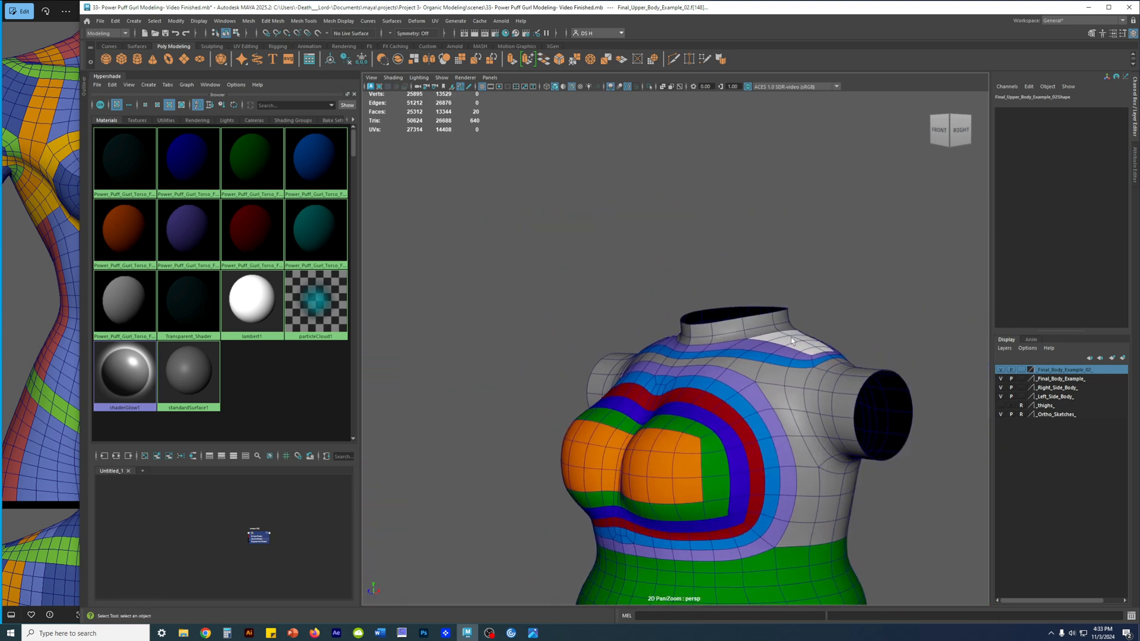
pyautogui.keyDown('alt'); pyautogui.moveTo(756, 328); pyautogui.dragTo(830, 357, button='right'); pyautogui.keyUp('alt')
pyautogui.keyDown('alt'); pyautogui.moveTo(829, 356); pyautogui.dragTo(636, 326, button='middle'); pyautogui.keyUp('alt')
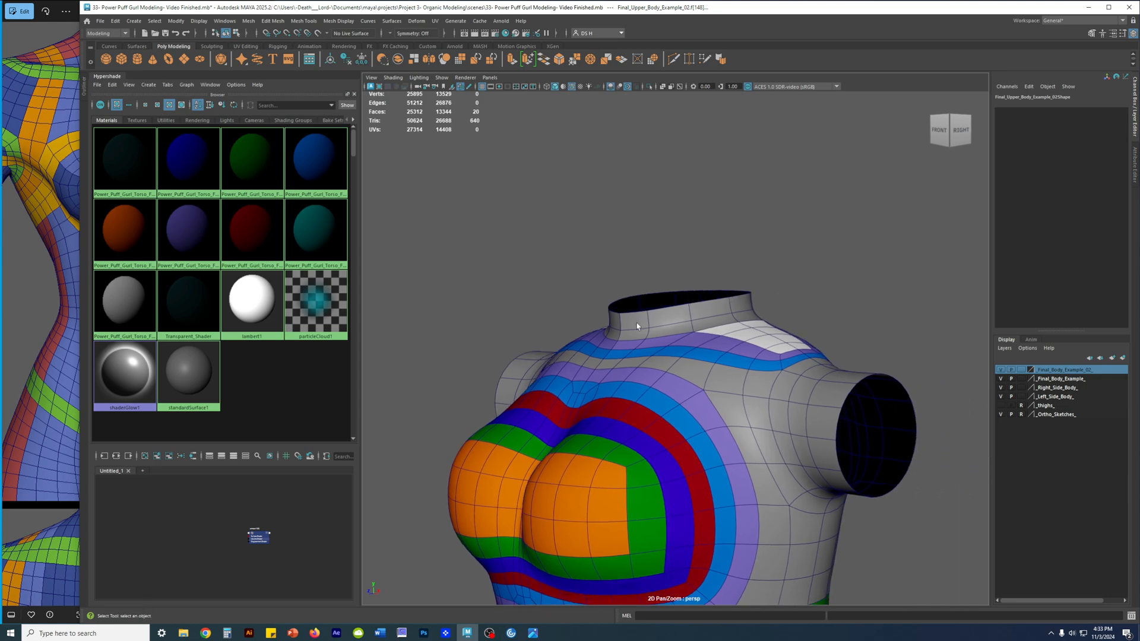
pyautogui.keyDown('alt'); pyautogui.moveTo(636, 326); pyautogui.dragTo(620, 347); pyautogui.keyUp('alt')
pyautogui.keyDown('alt'); pyautogui.moveTo(773, 240); pyautogui.dragTo(701, 389, button='middle'); pyautogui.keyUp('alt')
pyautogui.keyDown('alt'); pyautogui.moveTo(701, 389); pyautogui.dragTo(715, 362, button='right'); pyautogui.keyUp('alt')
# Examine how the example's orange collar loop runs around the neck and borders the red, teal and purple shoulder faces.
pyautogui.keyDown('alt'); pyautogui.moveTo(404, 389); pyautogui.dragTo(606, 326, button='middle'); pyautogui.keyUp('alt')
pyautogui.keyDown('alt'); pyautogui.moveTo(606, 326); pyautogui.dragTo(701, 374, button='right'); pyautogui.keyUp('alt')
pyautogui.keyDown('alt'); pyautogui.moveTo(701, 374); pyautogui.dragTo(722, 320); pyautogui.keyUp('alt')
pyautogui.keyDown('alt'); pyautogui.moveTo(721, 321); pyautogui.dragTo(742, 246, button='middle'); pyautogui.keyUp('alt')
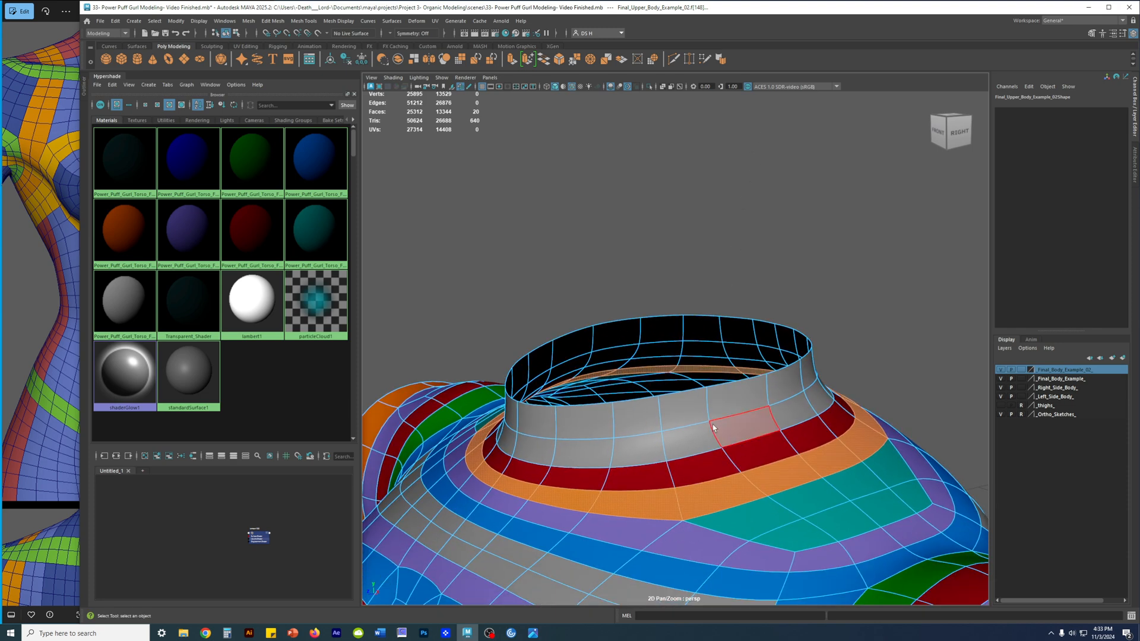
pyautogui.press('f')
pyautogui.keyDown('alt'); pyautogui.moveTo(682, 423); pyautogui.dragTo(730, 397); pyautogui.keyUp('alt')
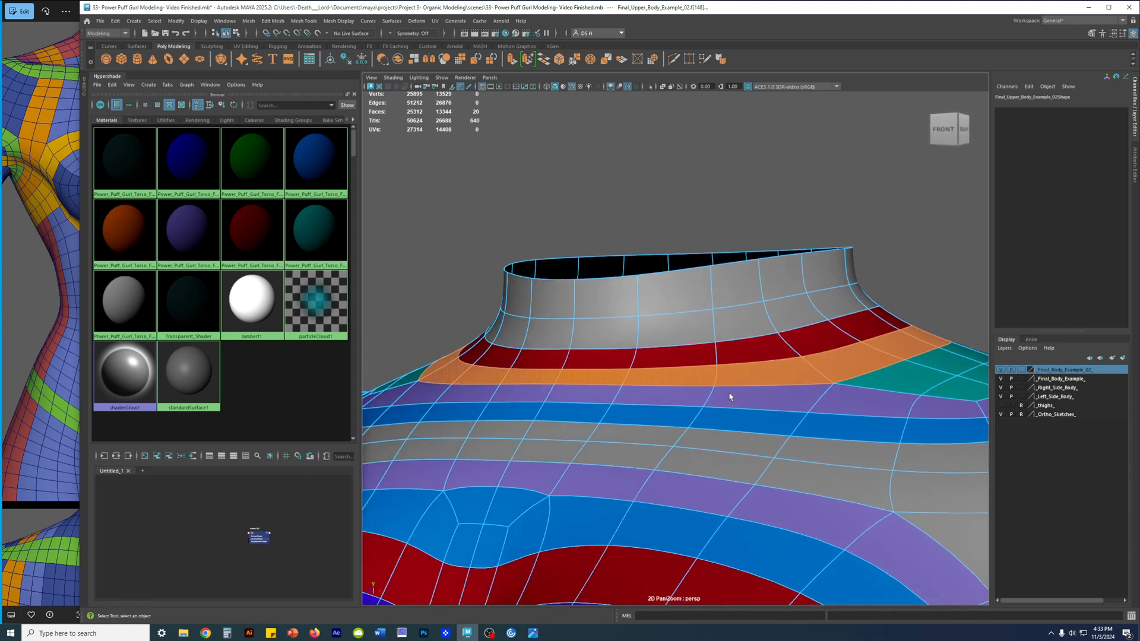
pyautogui.keyDown('alt'); pyautogui.moveTo(826, 370); pyautogui.dragTo(656, 420); pyautogui.keyUp('alt')
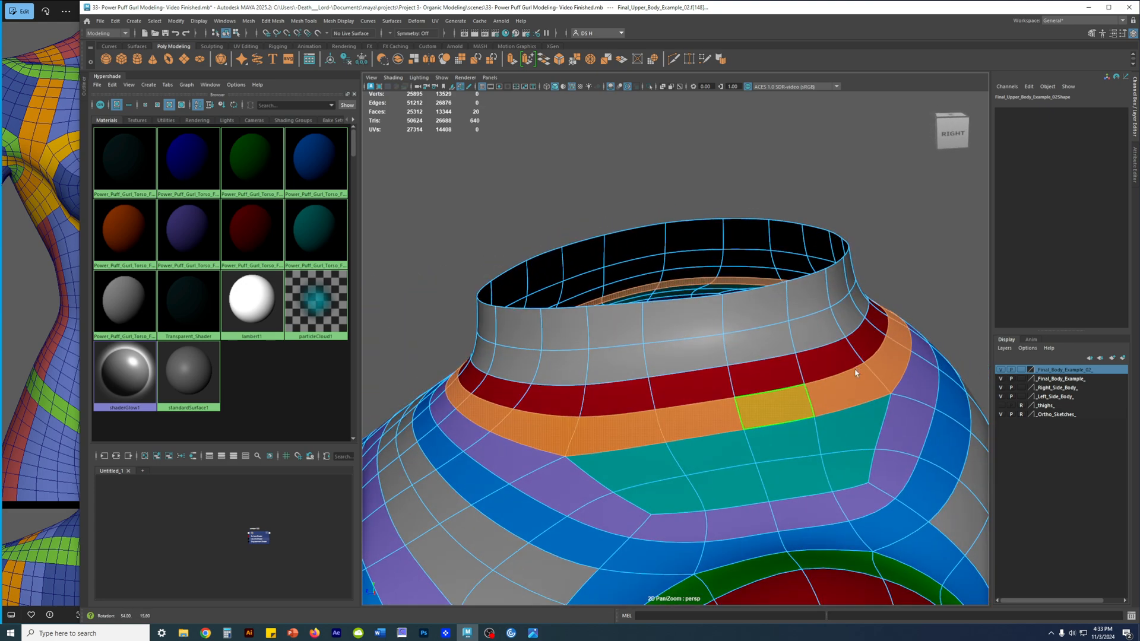
pyautogui.keyDown('alt'); pyautogui.moveTo(872, 365); pyautogui.dragTo(638, 417); pyautogui.keyUp('alt')
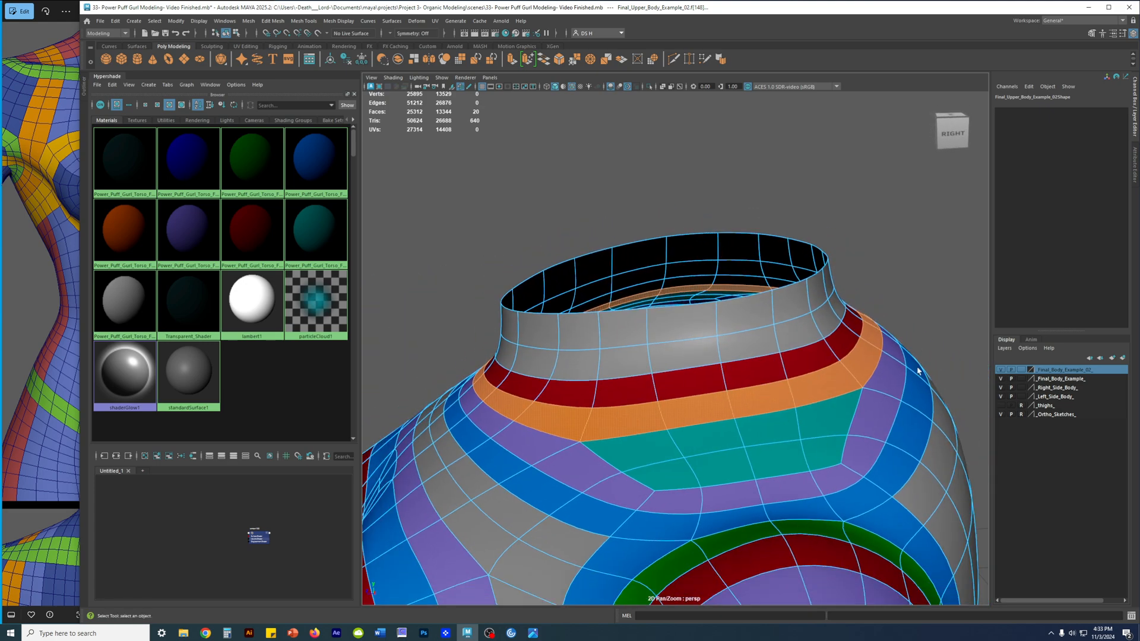
pyautogui.keyDown('alt'); pyautogui.moveTo(741, 412); pyautogui.dragTo(820, 357); pyautogui.keyUp('alt')
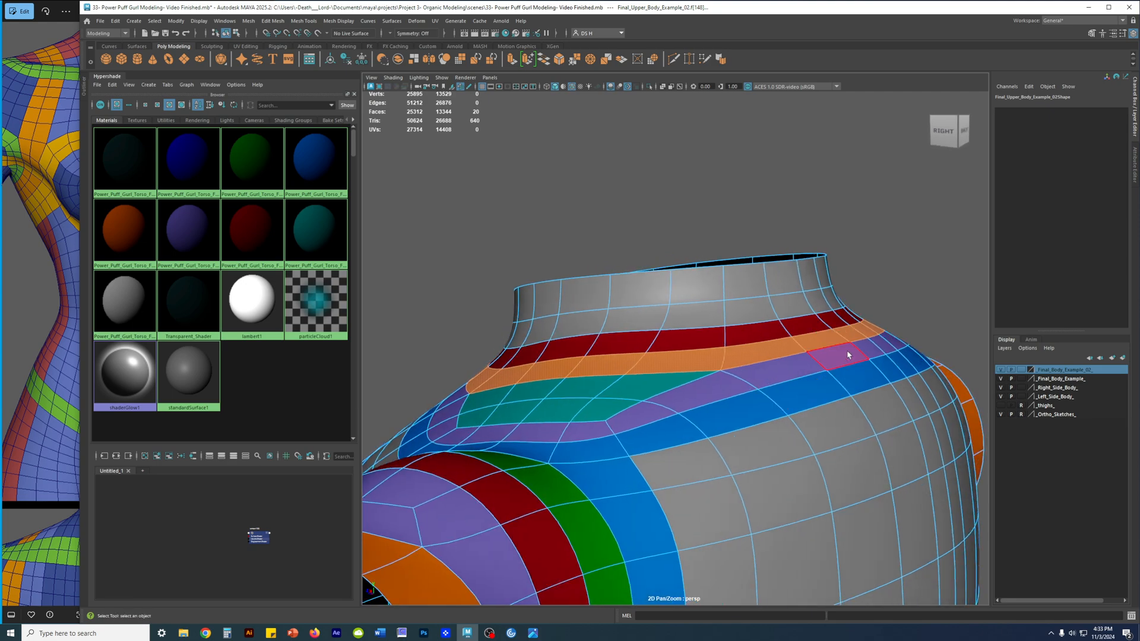
pyautogui.keyDown('alt'); pyautogui.moveTo(824, 344); pyautogui.dragTo(756, 402); pyautogui.keyUp('alt')
pyautogui.keyDown('alt'); pyautogui.moveTo(839, 402); pyautogui.dragTo(717, 389); pyautogui.keyUp('alt')
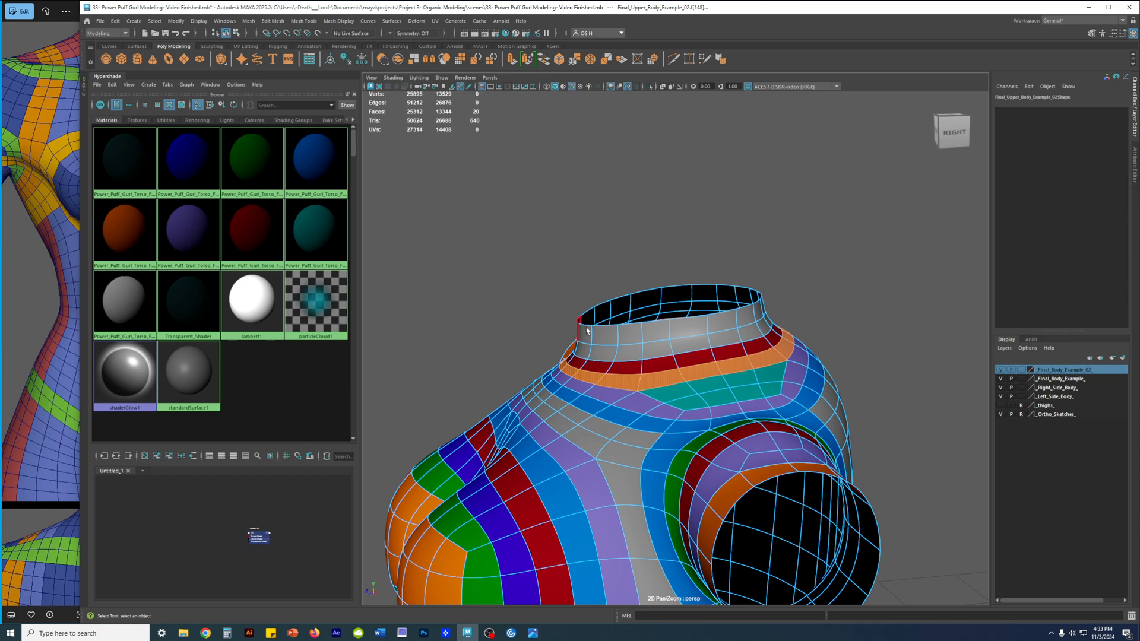
pyautogui.keyDown('alt'); pyautogui.moveTo(684, 351); pyautogui.dragTo(737, 313); pyautogui.keyUp('alt')
pyautogui.keyDown('alt'); pyautogui.moveTo(659, 312); pyautogui.dragTo(615, 310); pyautogui.keyUp('alt')
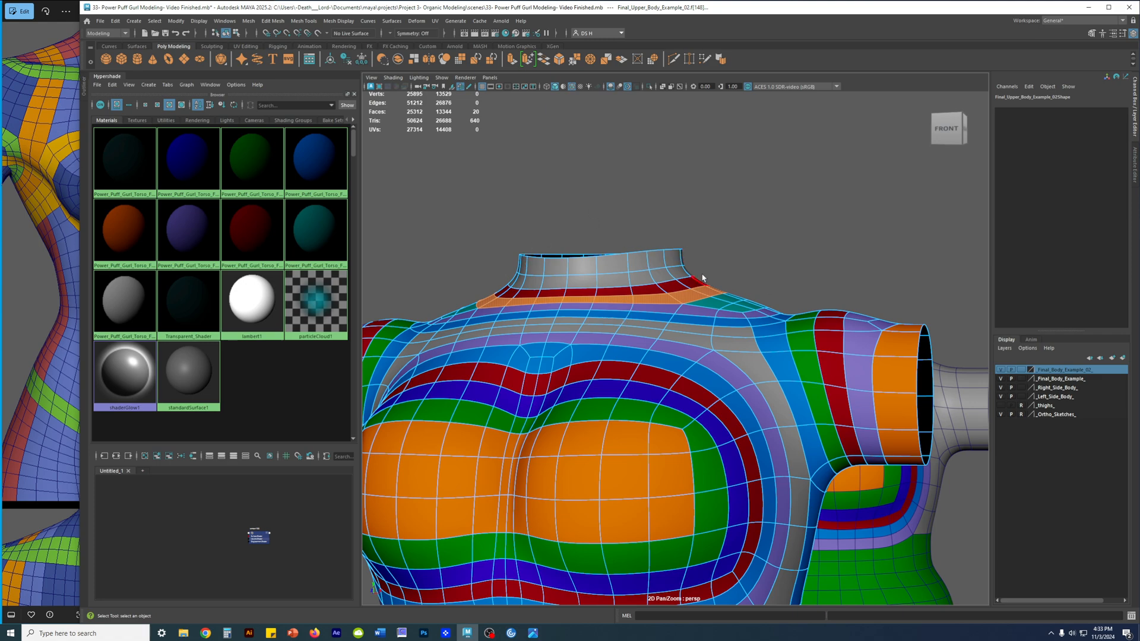
pyautogui.keyDown('alt'); pyautogui.moveTo(693, 306); pyautogui.dragTo(672, 330); pyautogui.keyUp('alt')
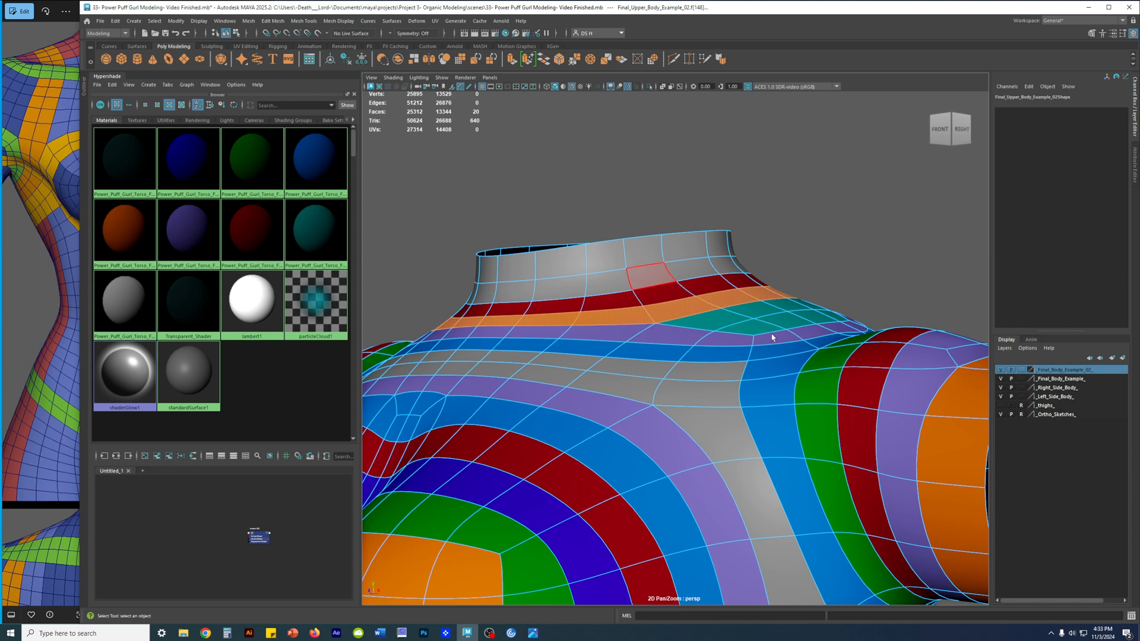
pyautogui.keyDown('alt'); pyautogui.moveTo(772, 337); pyautogui.dragTo(757, 321); pyautogui.keyUp('alt')
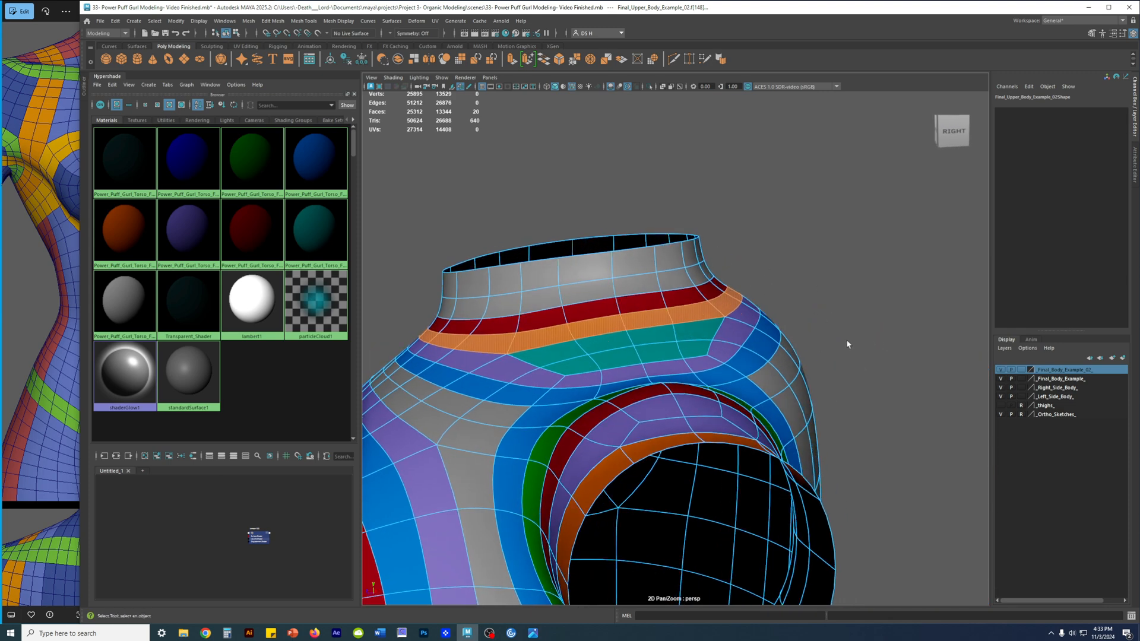
pyautogui.keyDown('alt'); pyautogui.moveTo(868, 341); pyautogui.dragTo(509, 340, button='right'); pyautogui.keyUp('alt')
pyautogui.keyDown('alt'); pyautogui.moveTo(640, 337); pyautogui.dragTo(686, 326); pyautogui.keyUp('alt')
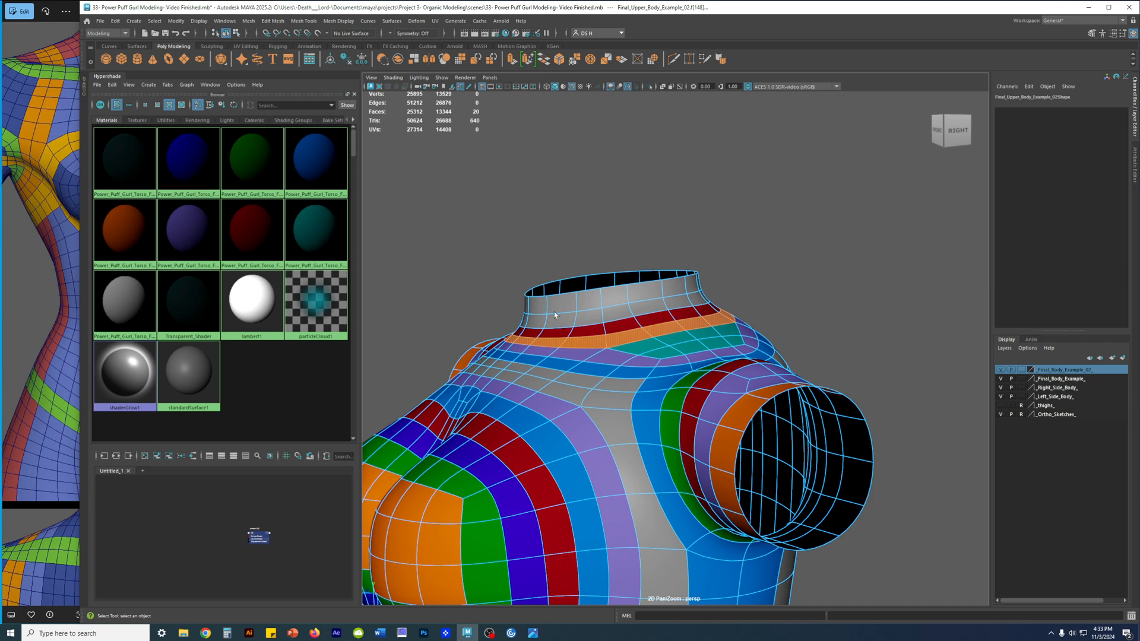
# Inspect the neck base and white shoulder patch of the partly colored torso for the missing collar loop.
pyautogui.keyDown('alt'); pyautogui.moveTo(736, 326); pyautogui.dragTo(560, 324, button='middle'); pyautogui.keyUp('alt')
pyautogui.keyDown('alt'); pyautogui.moveTo(891, 297); pyautogui.dragTo(523, 285, button='middle'); pyautogui.keyUp('alt')
pyautogui.keyDown('alt'); pyautogui.moveTo(522, 285); pyautogui.dragTo(921, 340, button='right'); pyautogui.keyUp('alt')
pyautogui.keyDown('alt'); pyautogui.moveTo(909, 319); pyautogui.dragTo(579, 315, button='middle'); pyautogui.keyUp('alt')
pyautogui.keyDown('alt'); pyautogui.moveTo(760, 333); pyautogui.dragTo(665, 333, button='right'); pyautogui.keyUp('alt')
pyautogui.keyDown('alt'); pyautogui.moveTo(754, 335); pyautogui.dragTo(645, 371); pyautogui.keyUp('alt')
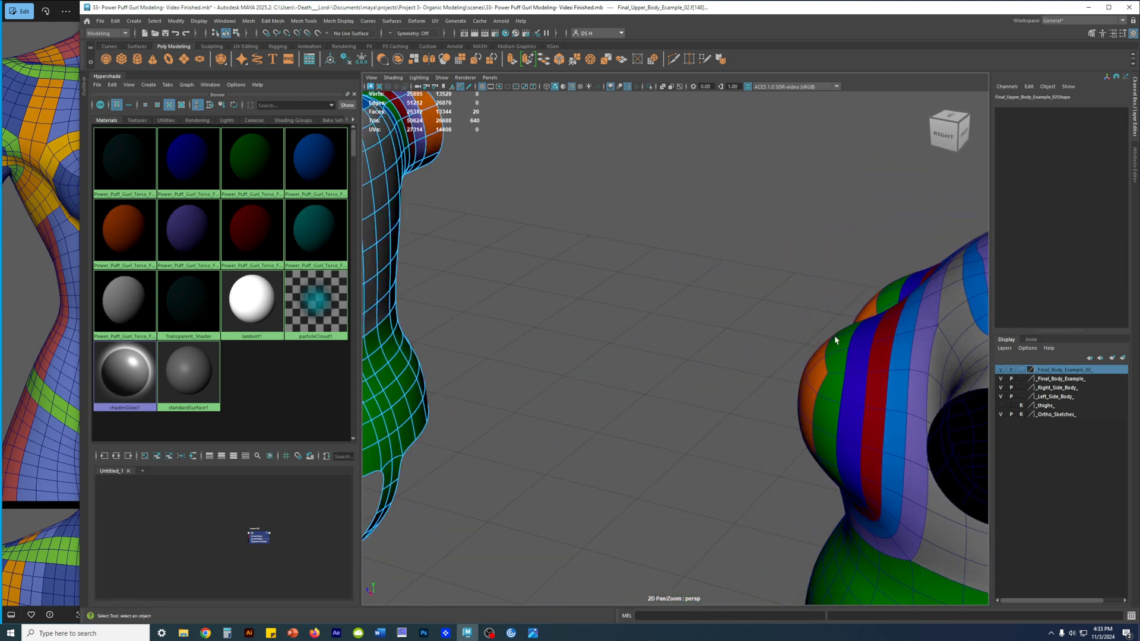
pyautogui.keyDown('alt'); pyautogui.moveTo(835, 336); pyautogui.dragTo(674, 300, button='middle'); pyautogui.keyUp('alt')
pyautogui.keyDown('alt'); pyautogui.moveTo(675, 301); pyautogui.dragTo(731, 304, button='right'); pyautogui.keyUp('alt')
pyautogui.keyDown('alt'); pyautogui.moveTo(715, 308); pyautogui.dragTo(802, 303); pyautogui.keyUp('alt')
pyautogui.keyDown('alt'); pyautogui.moveTo(687, 292); pyautogui.dragTo(734, 288); pyautogui.keyUp('alt')
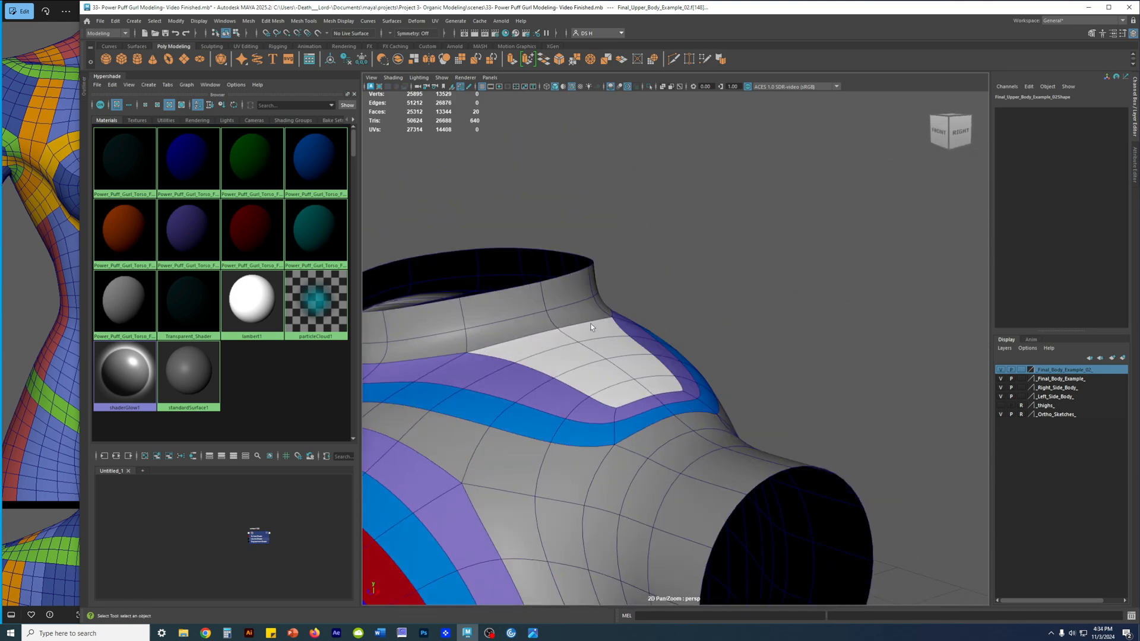
pyautogui.keyDown('alt'); pyautogui.moveTo(604, 325); pyautogui.dragTo(736, 313, button='middle'); pyautogui.keyUp('alt')
# Turn off smooth preview on both halves of the partly colored torso.
pyautogui.click(734, 311)
pyautogui.keyDown('alt'); pyautogui.moveTo(734, 311); pyautogui.dragTo(652, 350); pyautogui.keyUp('alt')
pyautogui.press('1')
pyautogui.keyDown('alt'); pyautogui.moveTo(652, 349); pyautogui.dragTo(609, 343, button='right'); pyautogui.keyUp('alt')
pyautogui.keyDown('alt'); pyautogui.moveTo(612, 341); pyautogui.dragTo(960, 282, button='middle'); pyautogui.keyUp('alt')
pyautogui.keyDown('alt'); pyautogui.moveTo(415, 428); pyautogui.dragTo(766, 263, button='middle'); pyautogui.keyUp('alt')
pyautogui.keyDown('alt'); pyautogui.moveTo(672, 373); pyautogui.dragTo(588, 359); pyautogui.keyUp('alt')
pyautogui.keyDown('alt'); pyautogui.moveTo(588, 359); pyautogui.dragTo(618, 410, button='right'); pyautogui.keyUp('alt')
pyautogui.keyDown('alt'); pyautogui.moveTo(515, 404); pyautogui.dragTo(599, 350, button='middle'); pyautogui.keyUp('alt')
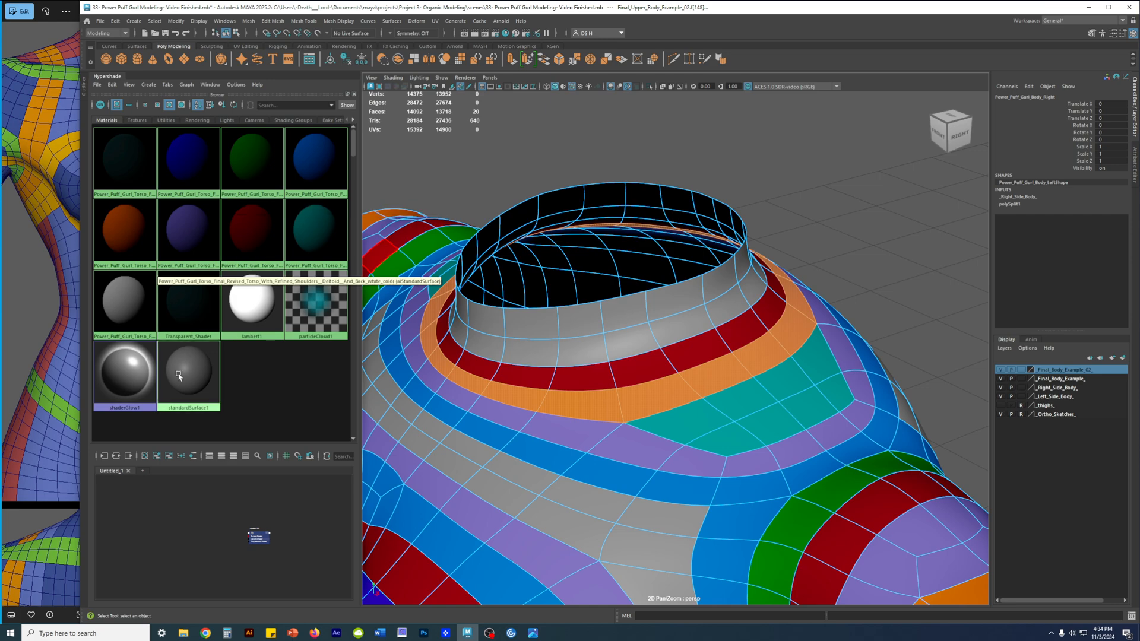
# Try to assign the white material to the example's orange collar faces with the right body half still selected, and undo it.
pyautogui.moveTo(128, 308); pyautogui.dragTo(147, 197, button='right')
pyautogui.scroll(-5, 820, 255)
pyautogui.click(820, 255)
pyautogui.keyDown('alt'); pyautogui.moveTo(677, 288); pyautogui.dragTo(798, 273); pyautogui.keyUp('alt')
pyautogui.keyDown('alt'); pyautogui.moveTo(829, 323); pyautogui.dragTo(771, 344); pyautogui.keyUp('alt')
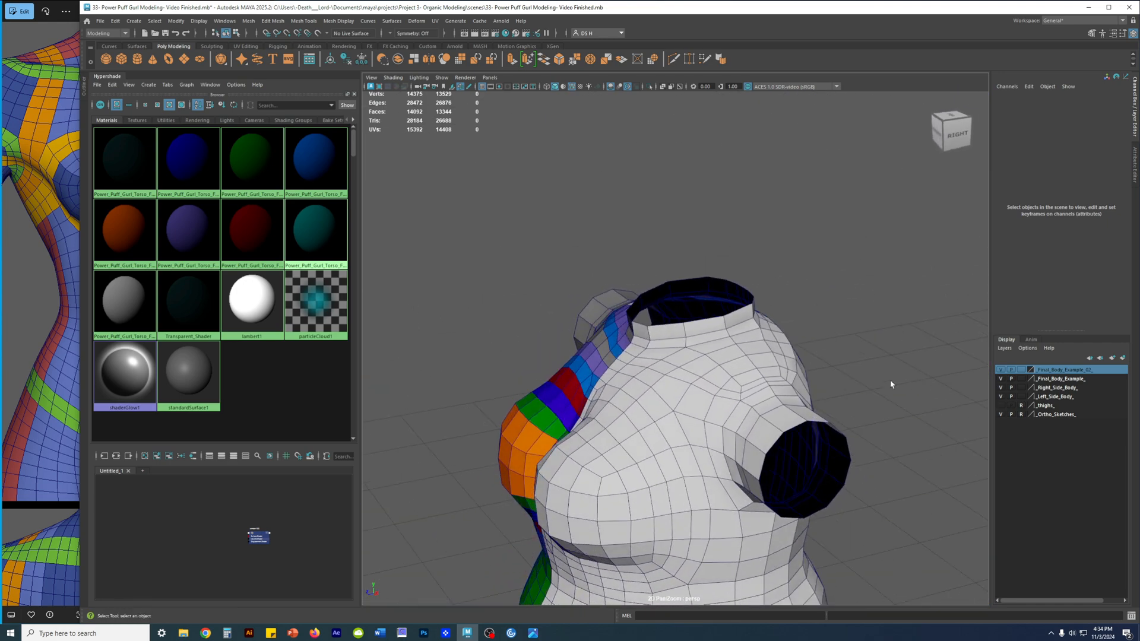
pyautogui.hotkey('ctrl', 'z')
pyautogui.keyDown('alt'); pyautogui.moveTo(868, 382); pyautogui.dragTo(900, 375); pyautogui.keyUp('alt')
pyautogui.hotkey('ctrl', 'z')
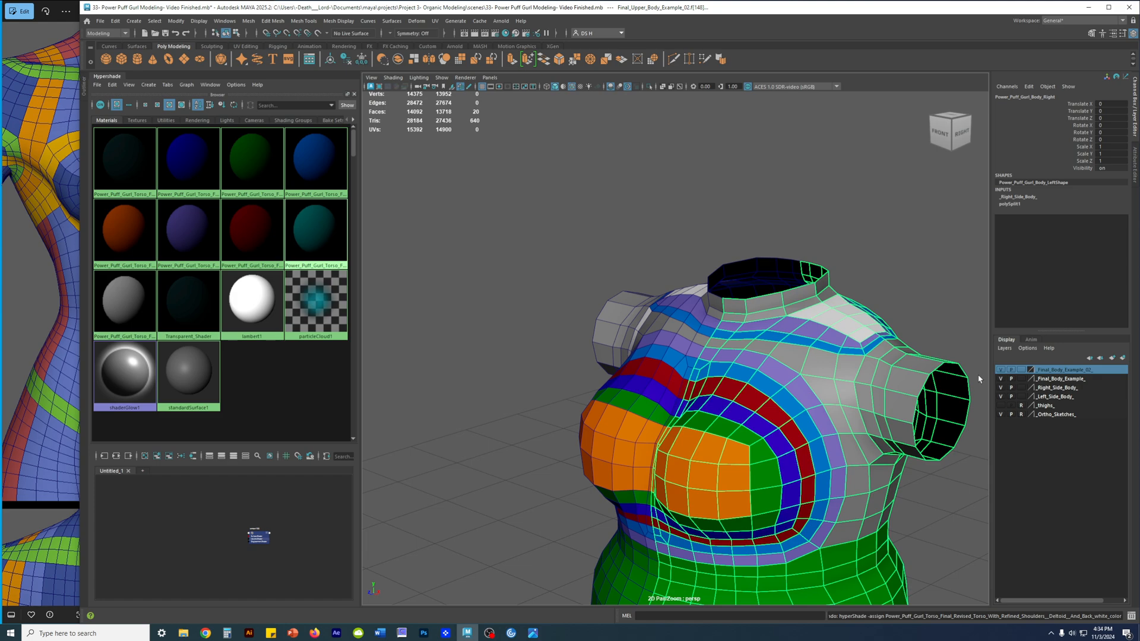
# Clear the selection, select only the complete orange face loop around the fully colored torso's neck, and assign the white material.
pyautogui.click(731, 280)
pyautogui.keyDown('alt'); pyautogui.moveTo(730, 279); pyautogui.dragTo(748, 275, button='middle'); pyautogui.keyUp('alt')
pyautogui.keyDown('alt'); pyautogui.moveTo(749, 275); pyautogui.dragTo(688, 364, button='right'); pyautogui.keyUp('alt')
pyautogui.keyDown('alt'); pyautogui.moveTo(687, 364); pyautogui.dragTo(825, 296, button='middle'); pyautogui.keyUp('alt')
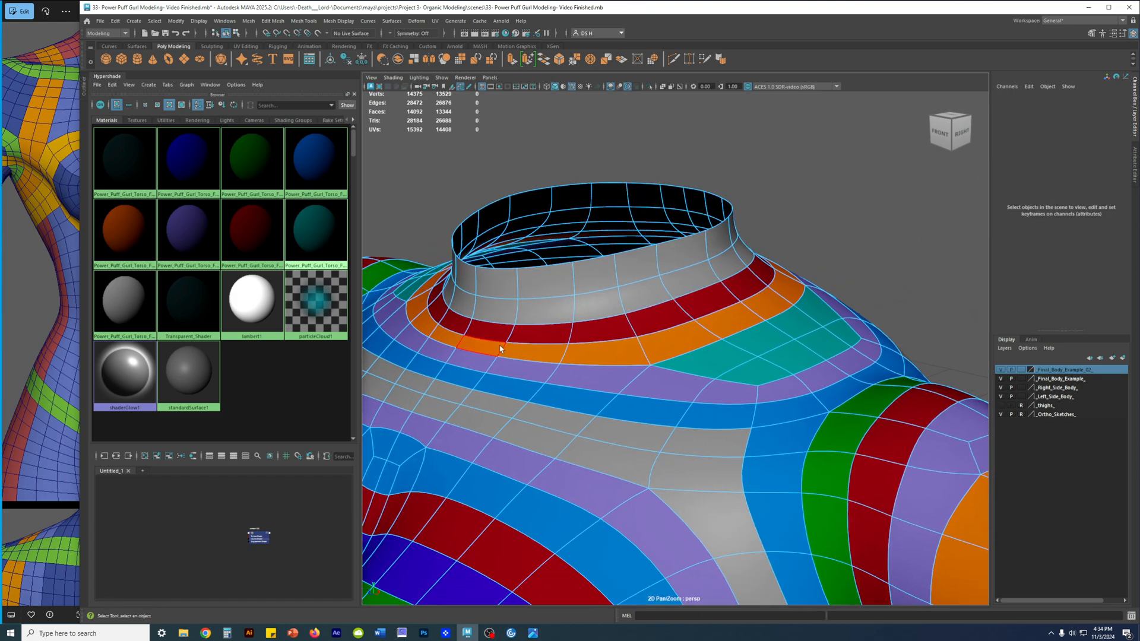
pyautogui.click(482, 347)
pyautogui.keyDown('shift'); pyautogui.doubleClick(778, 303); pyautogui.keyUp('shift')
pyautogui.keyDown('alt'); pyautogui.moveTo(768, 297); pyautogui.dragTo(625, 358); pyautogui.keyUp('alt')
pyautogui.press('f')
pyautogui.keyDown('shift'); pyautogui.doubleClick(893, 420); pyautogui.keyUp('shift')
pyautogui.keyDown('alt'); pyautogui.moveTo(893, 420); pyautogui.dragTo(825, 408); pyautogui.keyUp('alt')
pyautogui.keyDown('shift'); pyautogui.doubleClick(897, 407); pyautogui.keyUp('shift')
pyautogui.keyDown('shift'); pyautogui.doubleClick(834, 406); pyautogui.keyUp('shift')
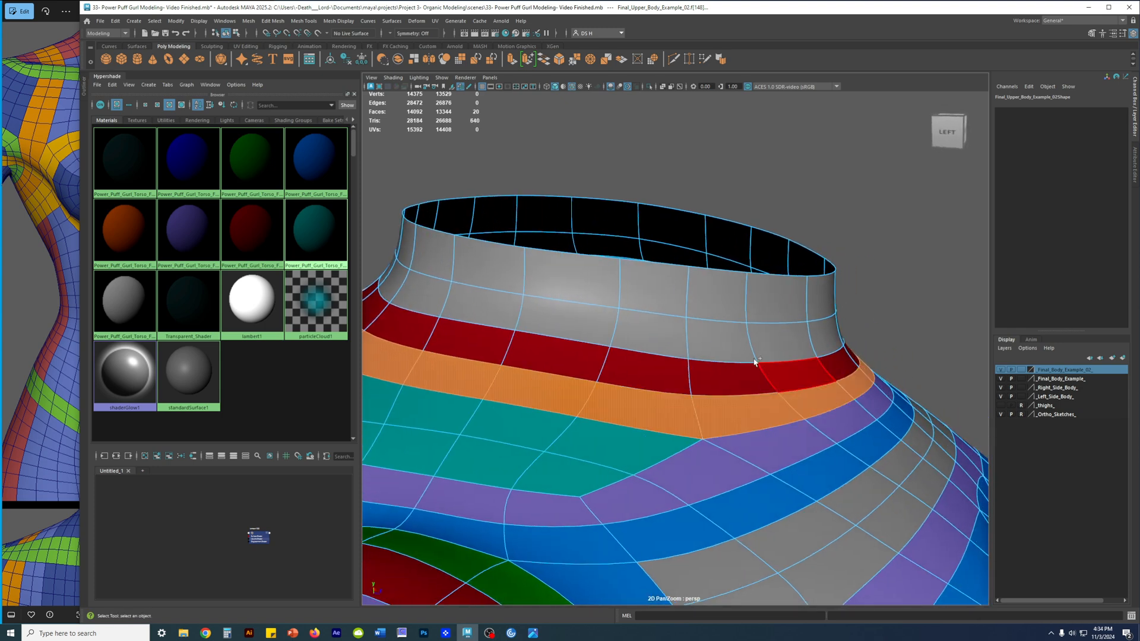
pyautogui.moveTo(126, 298); pyautogui.dragTo(119, 222, button='right')
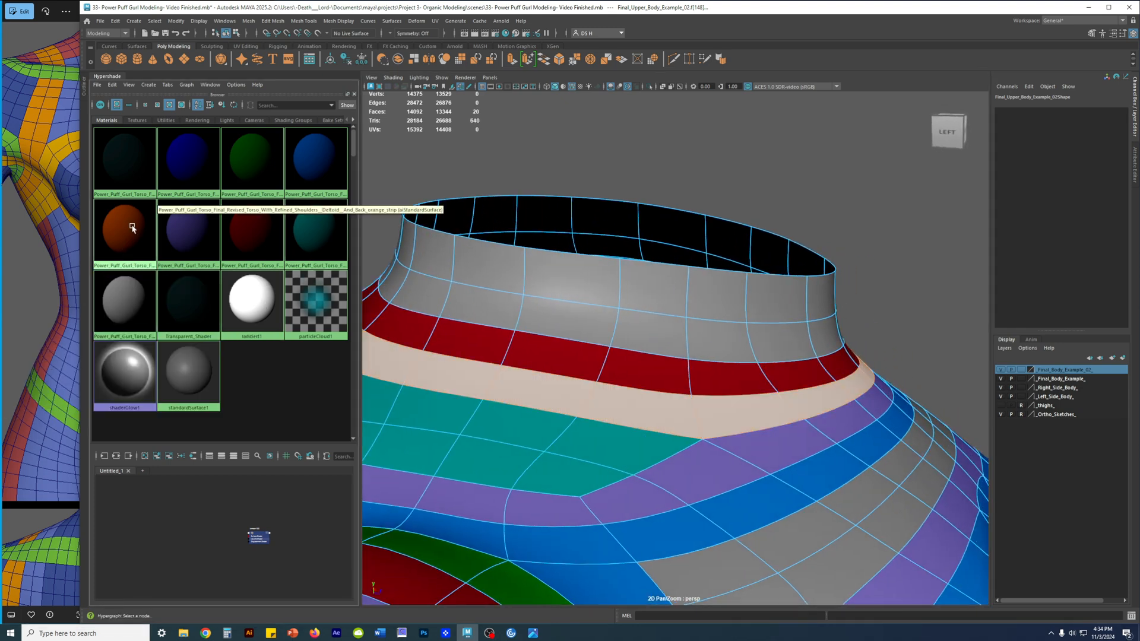
# Clear the face selection and select the right half of the partly colored torso in object mode.
pyautogui.scroll(-5, 772, 380)
pyautogui.keyDown('alt'); pyautogui.moveTo(891, 386); pyautogui.dragTo(687, 344, button='middle'); pyautogui.keyUp('alt')
pyautogui.scroll(-5, 601, 365)
pyautogui.keyDown('alt'); pyautogui.moveTo(601, 364); pyautogui.dragTo(547, 389); pyautogui.keyUp('alt')
pyautogui.keyDown('alt'); pyautogui.moveTo(897, 409); pyautogui.dragTo(790, 416, button='middle'); pyautogui.keyUp('alt')
pyautogui.scroll(4, 789, 416)
pyautogui.keyDown('alt'); pyautogui.moveTo(789, 415); pyautogui.dragTo(686, 433); pyautogui.keyUp('alt')
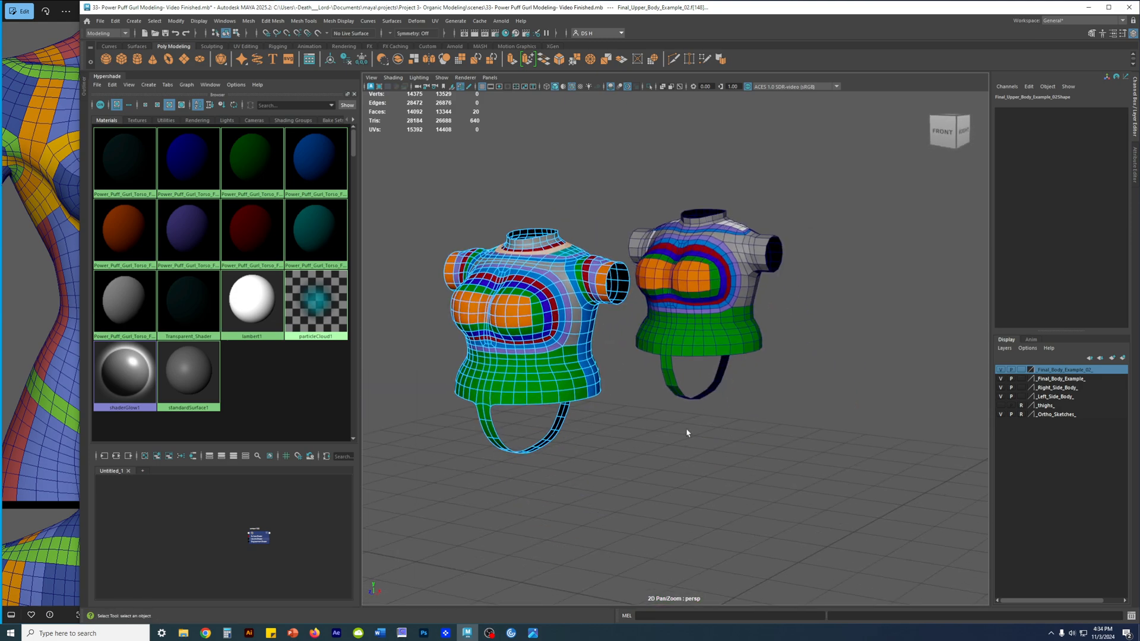
pyautogui.click(688, 433)
pyautogui.scroll(5, 539, 387)
pyautogui.keyDown('alt'); pyautogui.moveTo(772, 340); pyautogui.dragTo(590, 417, button='middle'); pyautogui.keyUp('alt')
pyautogui.keyDown('alt'); pyautogui.moveTo(590, 417); pyautogui.dragTo(788, 455, button='right'); pyautogui.keyUp('alt')
pyautogui.click(689, 387)
pyautogui.press('f')
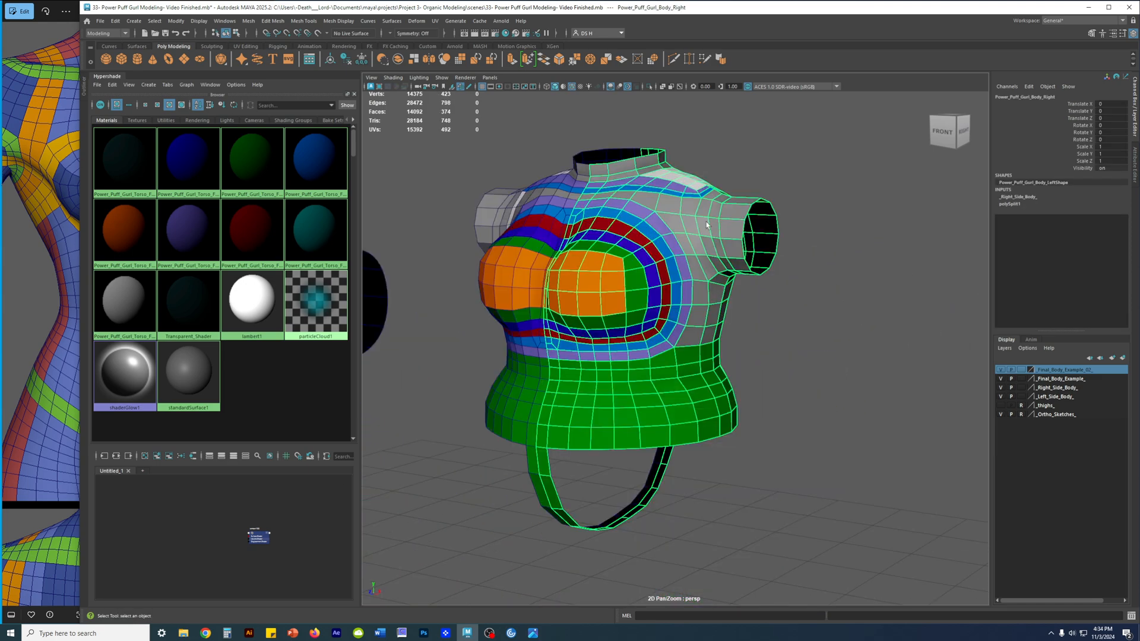
# Examine the edge flow between the neck base and the white shoulder patch on the right half from the front, side and back.
pyautogui.keyDown('alt'); pyautogui.moveTo(707, 225); pyautogui.dragTo(754, 373, button='middle'); pyautogui.keyUp('alt')
pyautogui.keyDown('alt'); pyautogui.moveTo(754, 373); pyautogui.dragTo(683, 416); pyautogui.keyUp('alt')
pyautogui.keyDown('alt'); pyautogui.moveTo(683, 416); pyautogui.dragTo(889, 444, button='right'); pyautogui.keyUp('alt')
pyautogui.keyDown('alt'); pyautogui.moveTo(889, 428); pyautogui.dragTo(778, 352); pyautogui.keyUp('alt')
pyautogui.keyDown('alt'); pyautogui.moveTo(862, 372); pyautogui.dragTo(562, 311); pyautogui.keyUp('alt')
pyautogui.keyDown('alt'); pyautogui.moveTo(825, 313); pyautogui.dragTo(747, 322, button='right'); pyautogui.keyUp('alt')
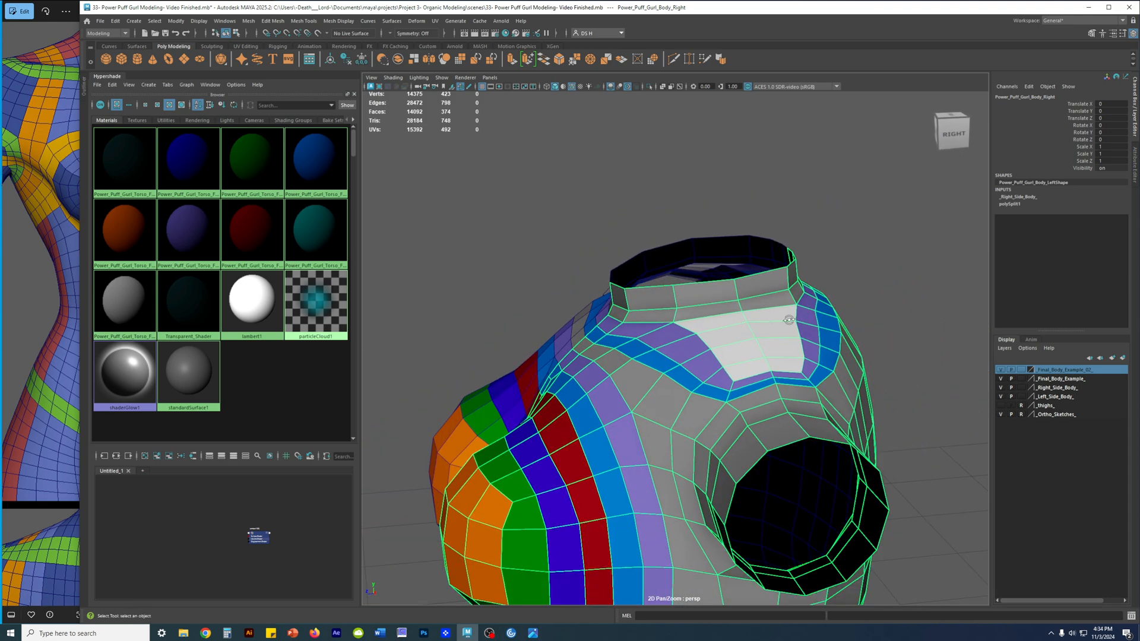
pyautogui.keyDown('alt'); pyautogui.moveTo(789, 320); pyautogui.dragTo(864, 317); pyautogui.keyUp('alt')
pyautogui.keyDown('alt'); pyautogui.moveTo(777, 354); pyautogui.dragTo(537, 355); pyautogui.keyUp('alt')
pyautogui.keyDown('alt'); pyautogui.moveTo(825, 273); pyautogui.dragTo(725, 288); pyautogui.keyUp('alt')
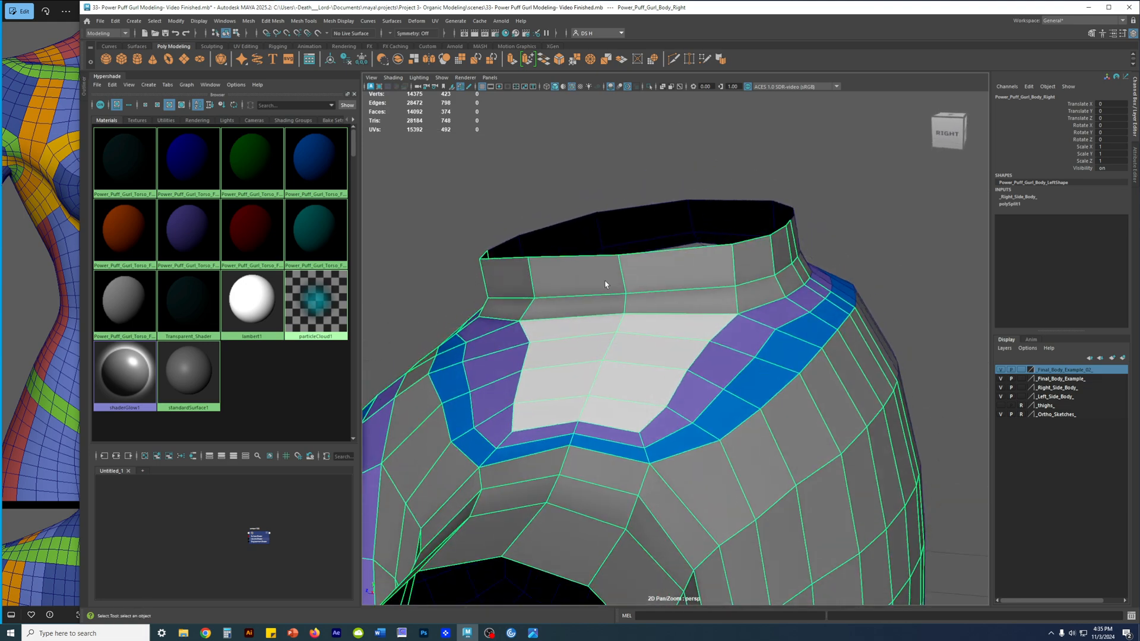
# Examine the edges of the purple and blue shoulder bands on the right half from the side and back, with and without smoothing.
pyautogui.keyDown('alt'); pyautogui.moveTo(655, 271); pyautogui.dragTo(679, 359); pyautogui.keyUp('alt')
pyautogui.press('F10')
pyautogui.click(784, 339)
pyautogui.keyDown('alt'); pyautogui.moveTo(784, 340); pyautogui.dragTo(705, 306); pyautogui.keyUp('alt')
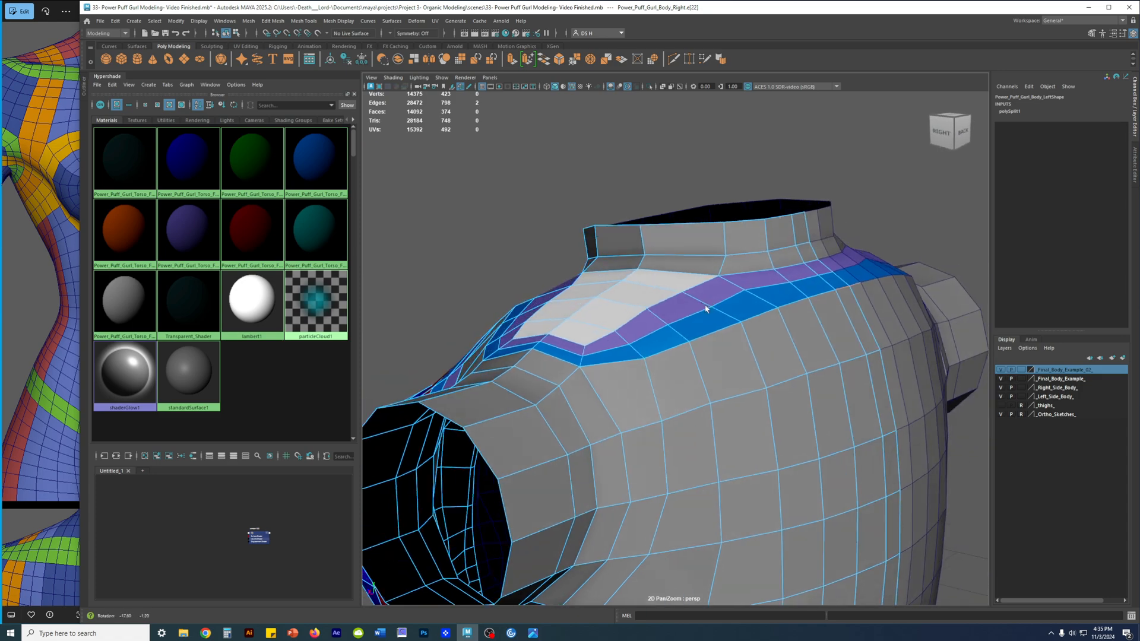
pyautogui.keyDown('alt'); pyautogui.moveTo(810, 279); pyautogui.dragTo(742, 362); pyautogui.keyUp('alt')
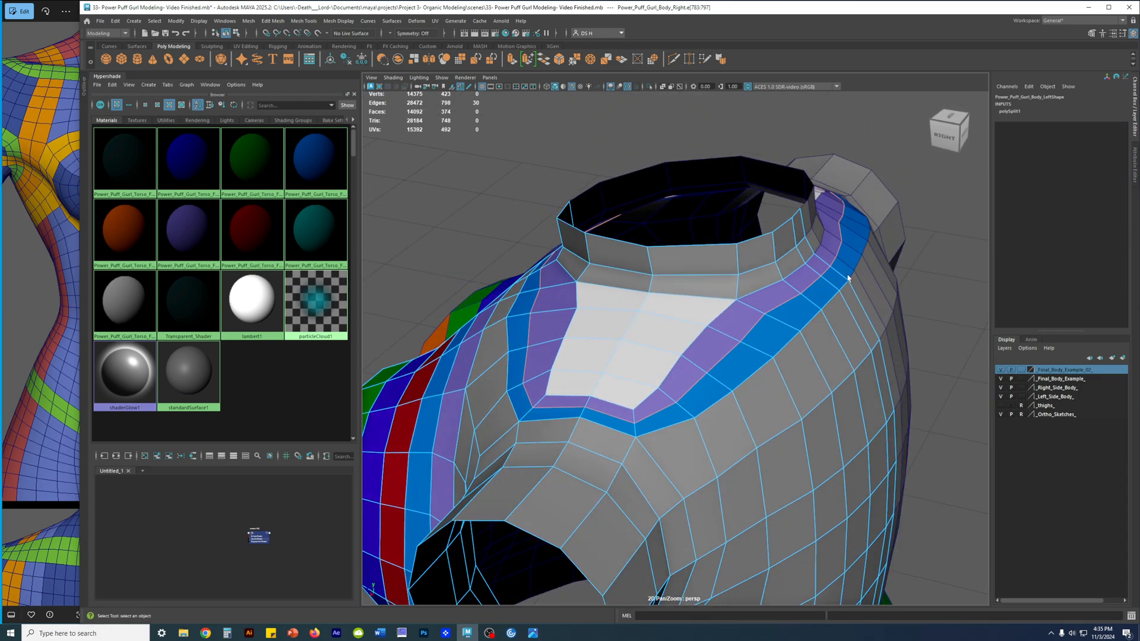
pyautogui.keyDown('alt'); pyautogui.moveTo(846, 303); pyautogui.dragTo(832, 290); pyautogui.keyUp('alt')
pyautogui.press('3')
pyautogui.press('1')
pyautogui.moveTo(797, 269)
pyautogui.keyDown('alt'); pyautogui.mouseDown(button='middle')
pyautogui.moveTo(774, 292)
pyautogui.moveTo(783, 275)
pyautogui.mouseUp(button='middle'); pyautogui.keyUp('alt')
pyautogui.keyDown('alt'); pyautogui.moveTo(780, 278); pyautogui.dragTo(707, 309); pyautogui.keyUp('alt')
pyautogui.keyDown('alt'); pyautogui.moveTo(707, 309); pyautogui.dragTo(681, 301, button='middle'); pyautogui.keyUp('alt')
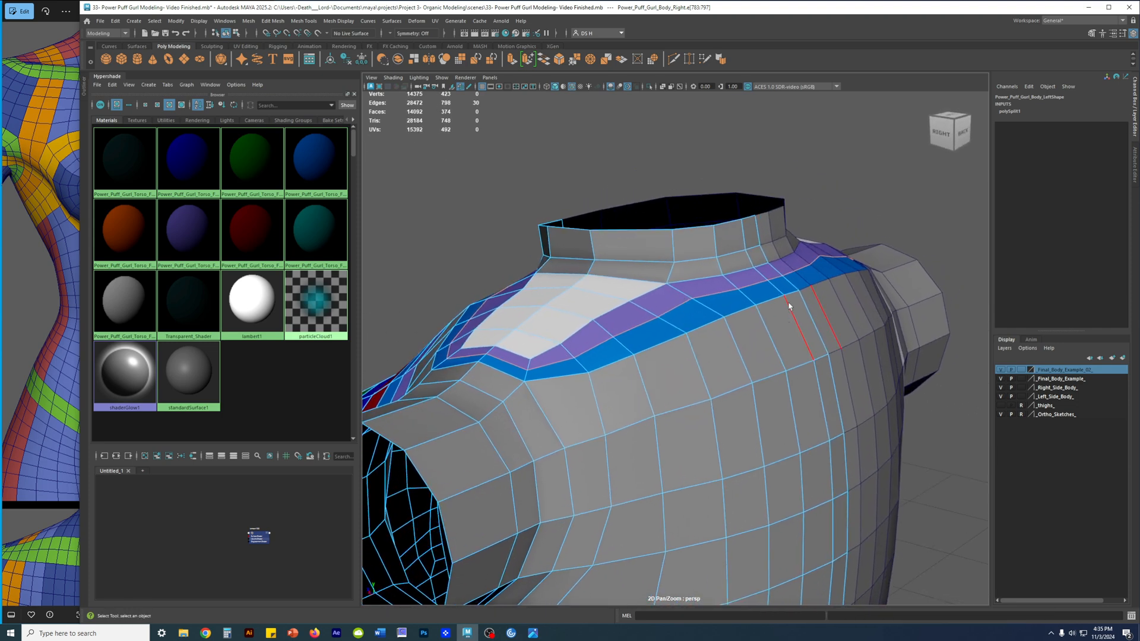
# Set the Move tool's transform constraint to Edge Slide and slide two back edges of the blue band's outer border down the torso.
pyautogui.rightClick(829, 169)
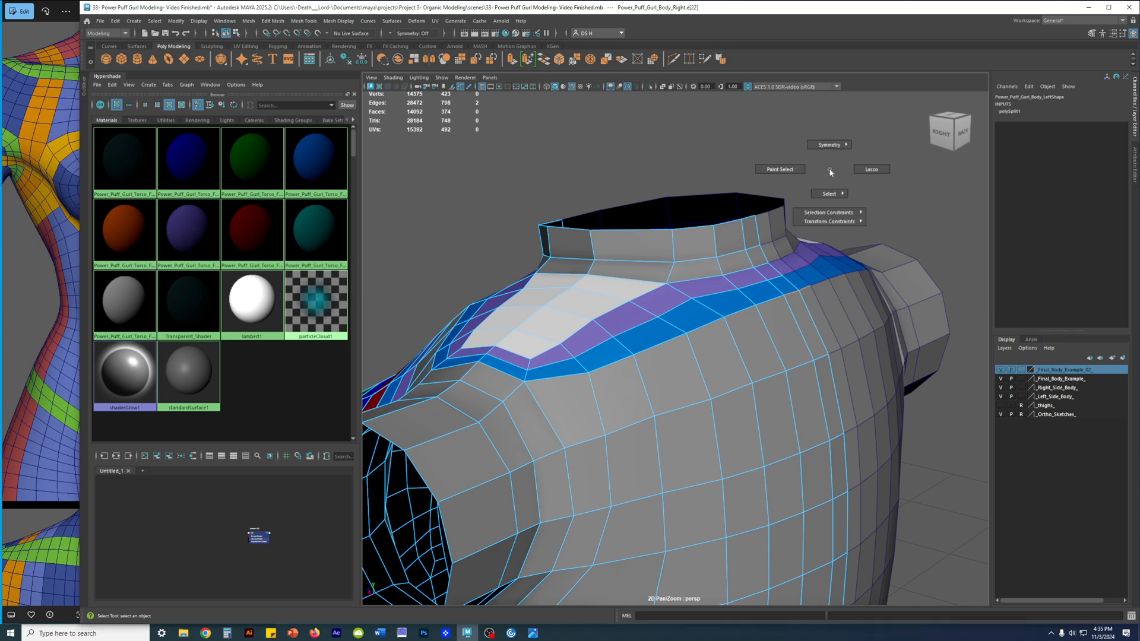
pyautogui.keyDown('shift'); pyautogui.rightClick(830, 169); pyautogui.keyUp('shift')
pyautogui.keyDown('ctrl'); pyautogui.keyDown('shift'); pyautogui.rightClick(829, 170); pyautogui.keyUp('shift'); pyautogui.keyUp('ctrl')
pyautogui.press('w')
pyautogui.click(703, 144)
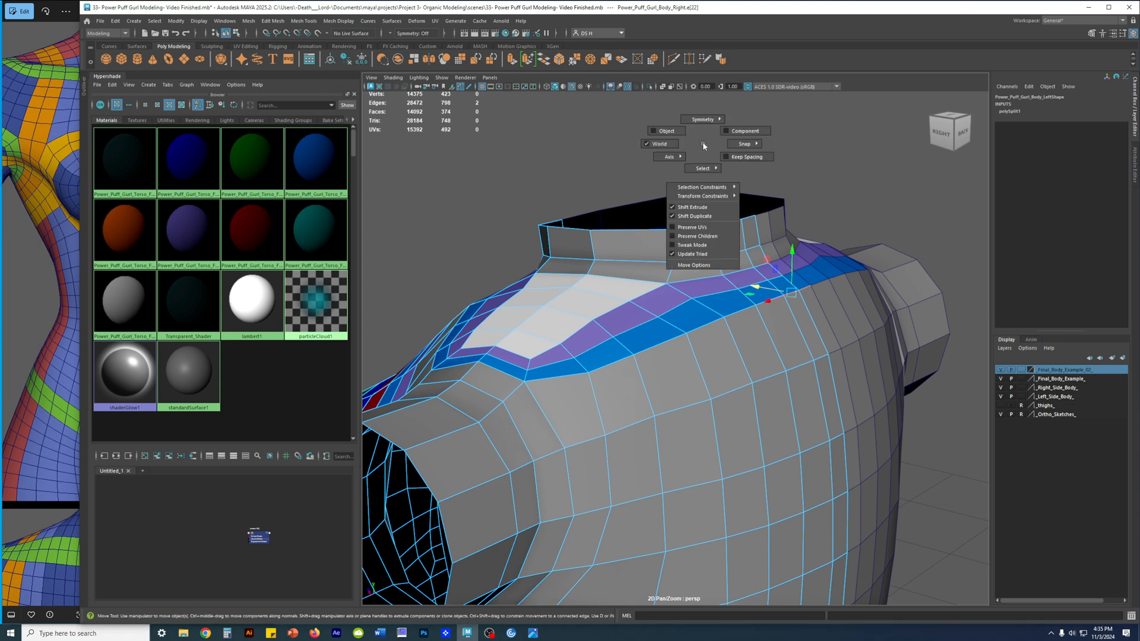
pyautogui.moveTo(704, 196)
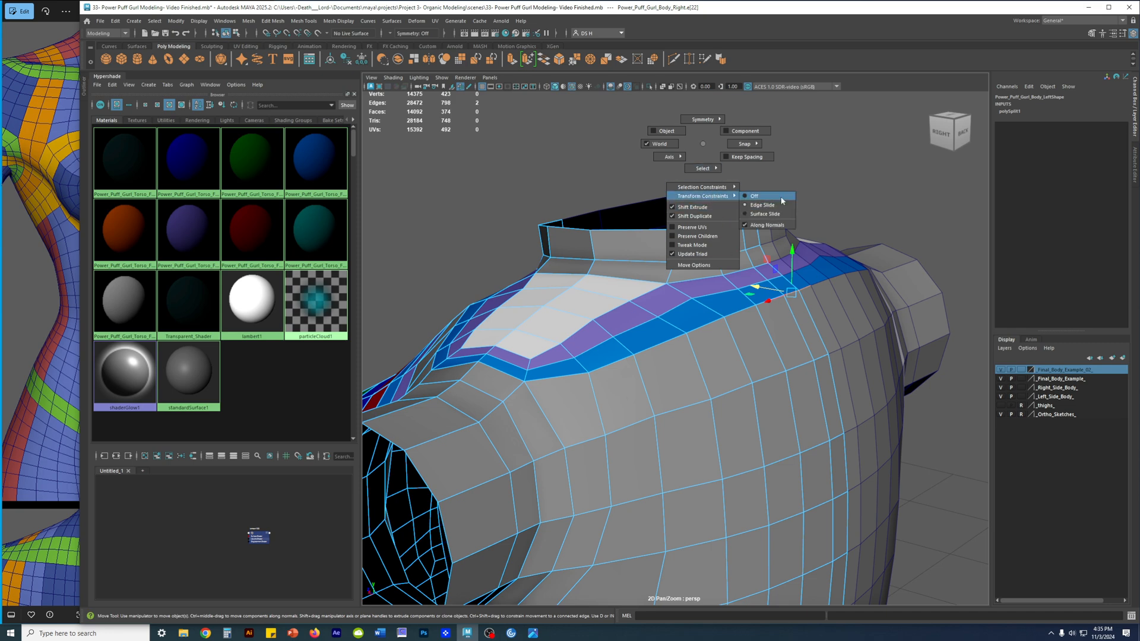
pyautogui.click(765, 206)
pyautogui.moveTo(797, 252); pyautogui.dragTo(793, 263)
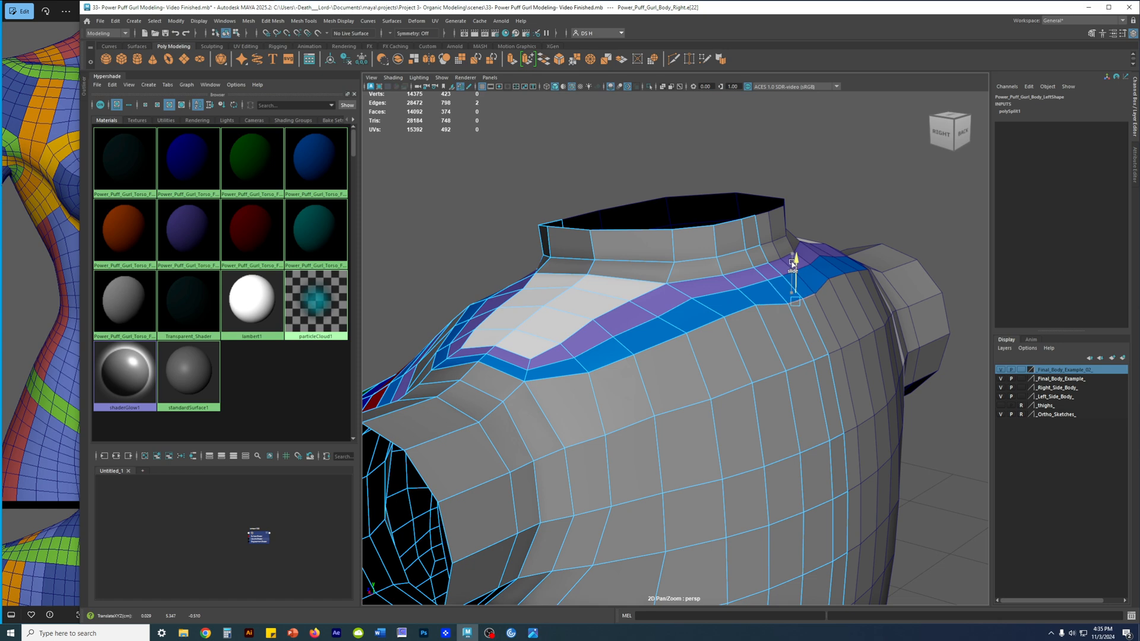
# Slide the next stretch of the blue band's outer border edges down the back, checking the shape in smooth preview.
pyautogui.click(733, 314)
pyautogui.keyDown('shift'); pyautogui.doubleClick(661, 345); pyautogui.keyUp('shift')
pyautogui.moveTo(697, 291); pyautogui.dragTo(700, 306)
pyautogui.keyDown('alt'); pyautogui.moveTo(819, 330); pyautogui.dragTo(819, 305); pyautogui.keyUp('alt')
pyautogui.press('3')
pyautogui.press('1')
pyautogui.press('3')
pyautogui.press('1')
pyautogui.press('3')
pyautogui.press('1')
pyautogui.press('3')
pyautogui.press('1')
pyautogui.press('3')
# Adjust the vertex at the back corner of the blue band's outer border near the shoulder tip by sliding it along its edge.
pyautogui.keyDown('alt'); pyautogui.moveTo(715, 364); pyautogui.dragTo(529, 366); pyautogui.keyUp('alt')
pyautogui.keyDown('alt'); pyautogui.moveTo(529, 366); pyautogui.dragTo(727, 315, button='middle'); pyautogui.keyUp('alt')
pyautogui.keyDown('alt'); pyautogui.moveTo(727, 314); pyautogui.dragTo(838, 329); pyautogui.keyUp('alt')
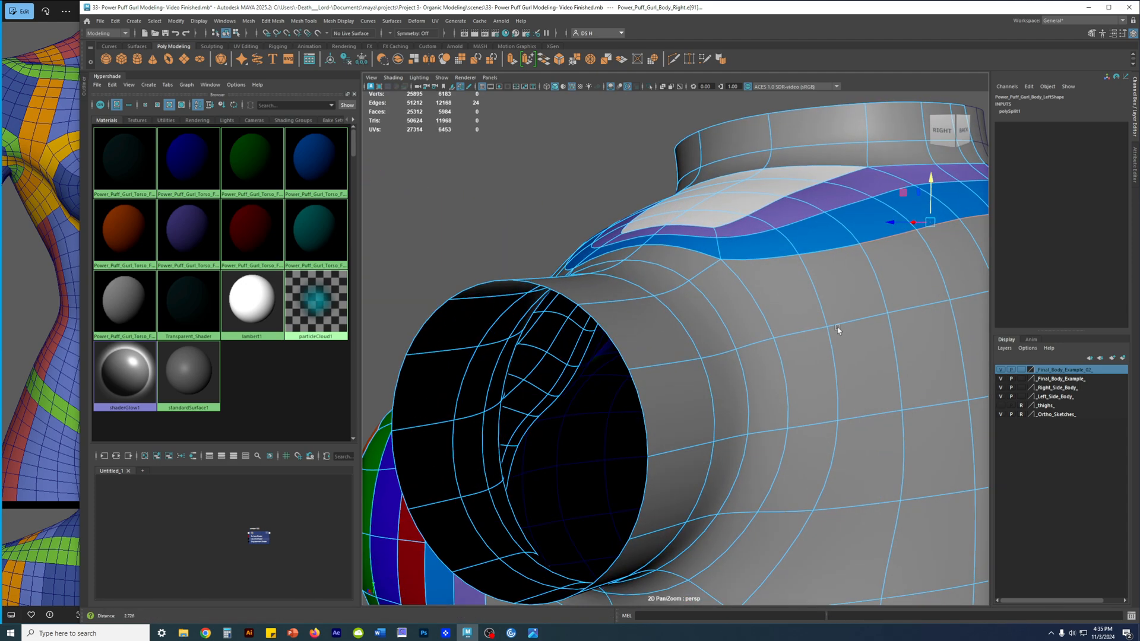
pyautogui.keyDown('alt'); pyautogui.moveTo(837, 328); pyautogui.dragTo(789, 346, button='middle'); pyautogui.keyUp('alt')
pyautogui.click(771, 288)
pyautogui.press('1')
pyautogui.keyDown('alt'); pyautogui.moveTo(769, 274); pyautogui.dragTo(683, 283); pyautogui.keyUp('alt')
pyautogui.click(593, 272)
pyautogui.moveTo(592, 254); pyautogui.dragTo(585, 267)
pyautogui.click(658, 267)
pyautogui.click(592, 273)
pyautogui.keyDown('alt'); pyautogui.moveTo(508, 279); pyautogui.dragTo(726, 338); pyautogui.keyUp('alt')
pyautogui.keyDown('alt'); pyautogui.moveTo(832, 344); pyautogui.dragTo(873, 341); pyautogui.keyUp('alt')
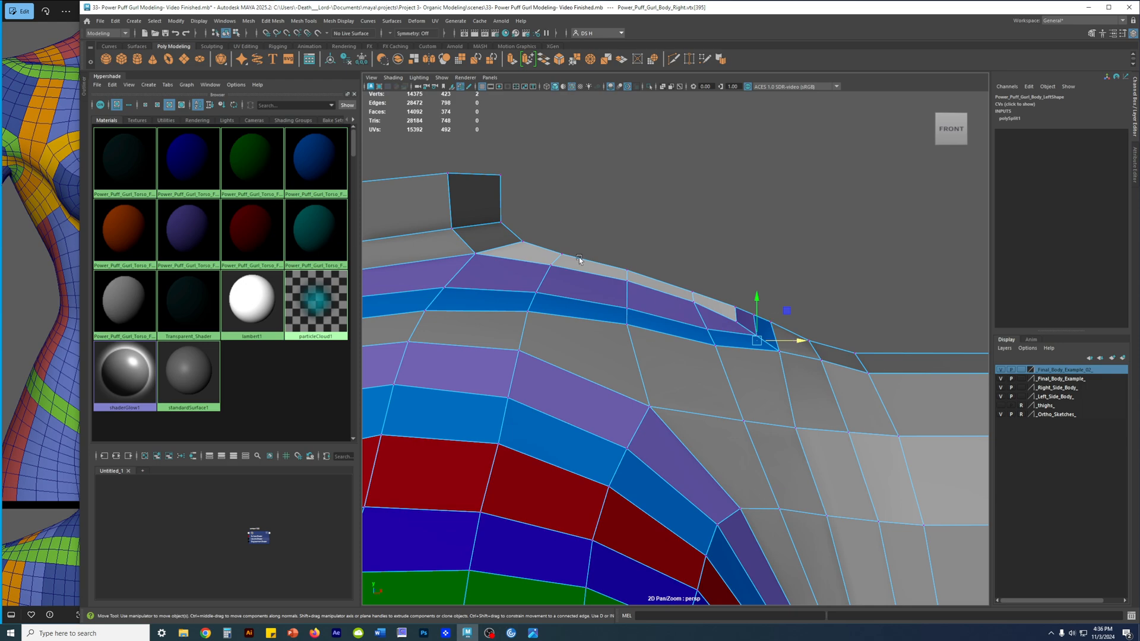
pyautogui.keyDown('alt'); pyautogui.moveTo(851, 332); pyautogui.dragTo(723, 332, button='right'); pyautogui.keyUp('alt')
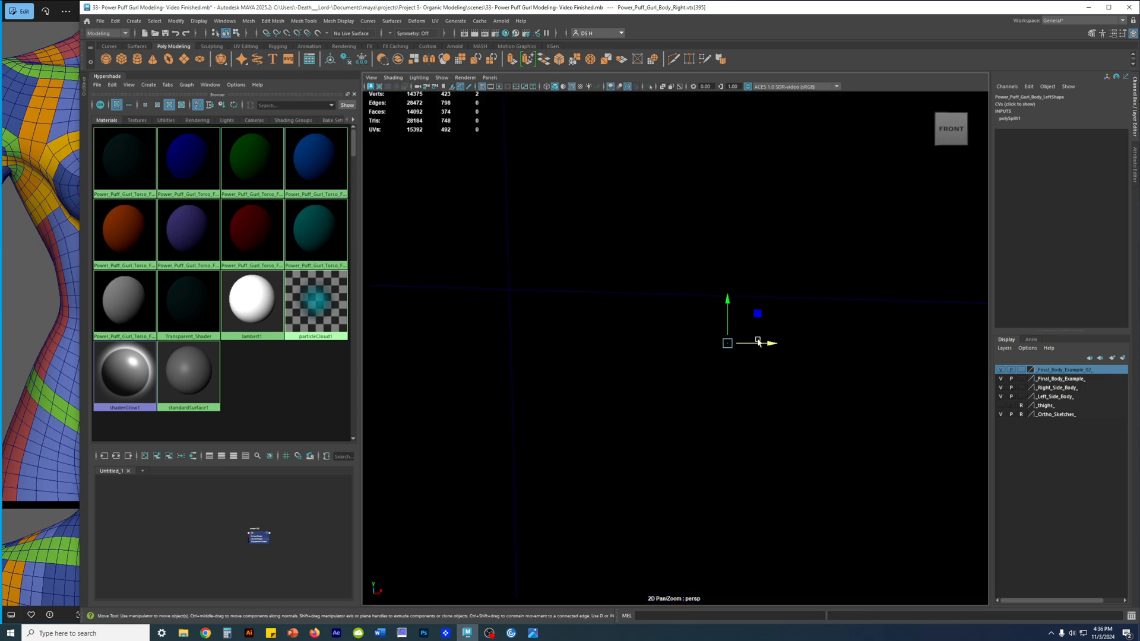
pyautogui.scroll(3, 761, 343)
pyautogui.keyDown('alt'); pyautogui.moveTo(804, 331); pyautogui.dragTo(597, 431); pyautogui.keyUp('alt')
pyautogui.hotkey('ctrl', 'z')
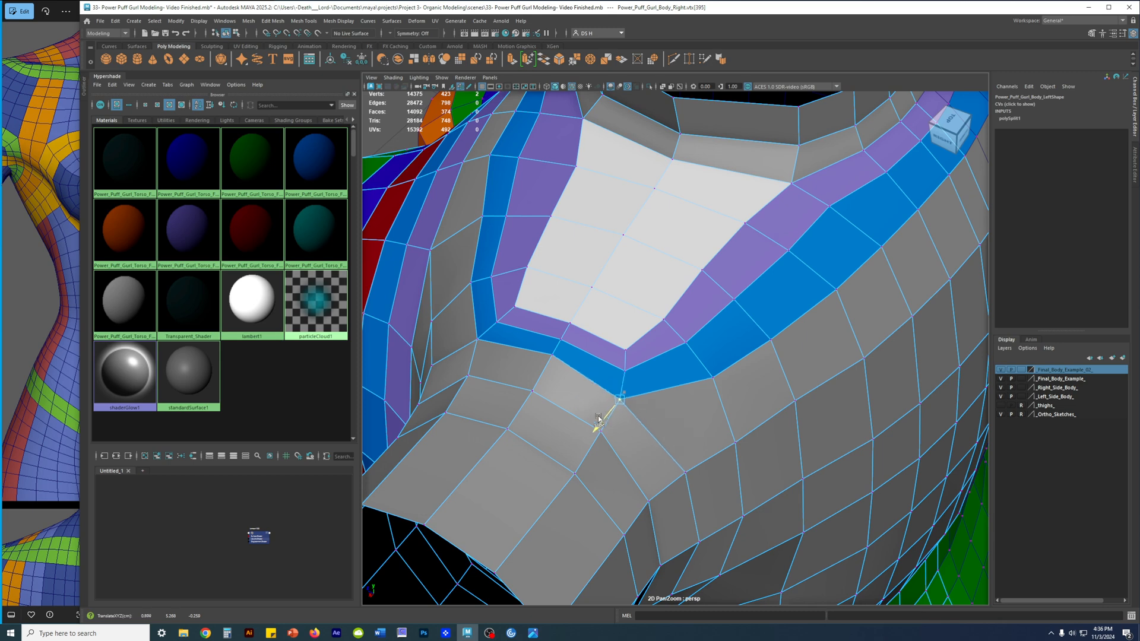
# Slide the two outer blue band edges across the shoulder tip toward the arm.
pyautogui.click(524, 353)
pyautogui.keyDown('shift'); pyautogui.click(522, 352); pyautogui.keyUp('shift')
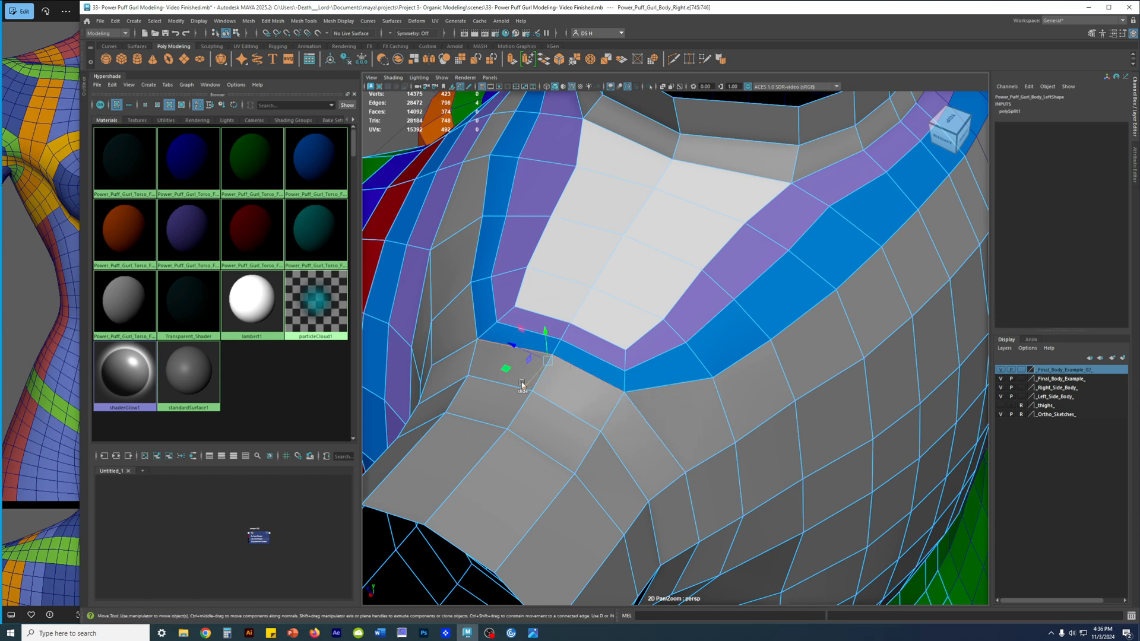
pyautogui.keyDown('ctrl'); pyautogui.keyDown('shift'); pyautogui.moveTo(523, 385); pyautogui.dragTo(512, 395); pyautogui.keyUp('shift'); pyautogui.keyUp('ctrl')
# Compare the right half's shoulder tip with the colored example in the front view, using unsmoothed, smoothed and wireframe display.
pyautogui.keyDown('alt'); pyautogui.moveTo(597, 321); pyautogui.dragTo(774, 364); pyautogui.keyUp('alt')
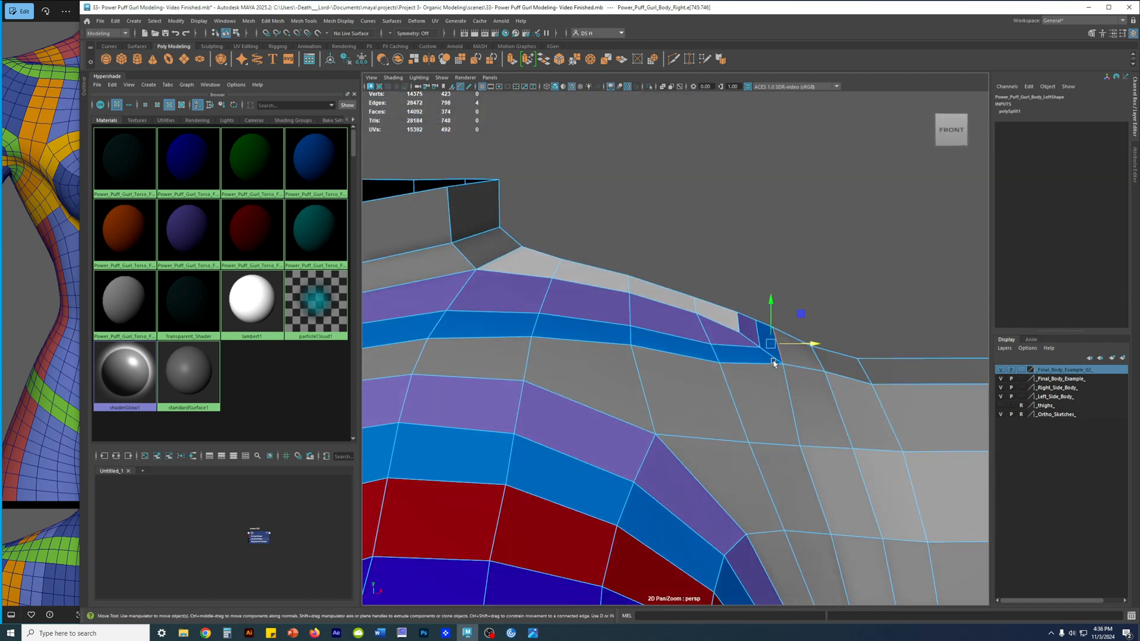
pyautogui.keyDown('alt'); pyautogui.moveTo(818, 330); pyautogui.dragTo(711, 319, button='right'); pyautogui.keyUp('alt')
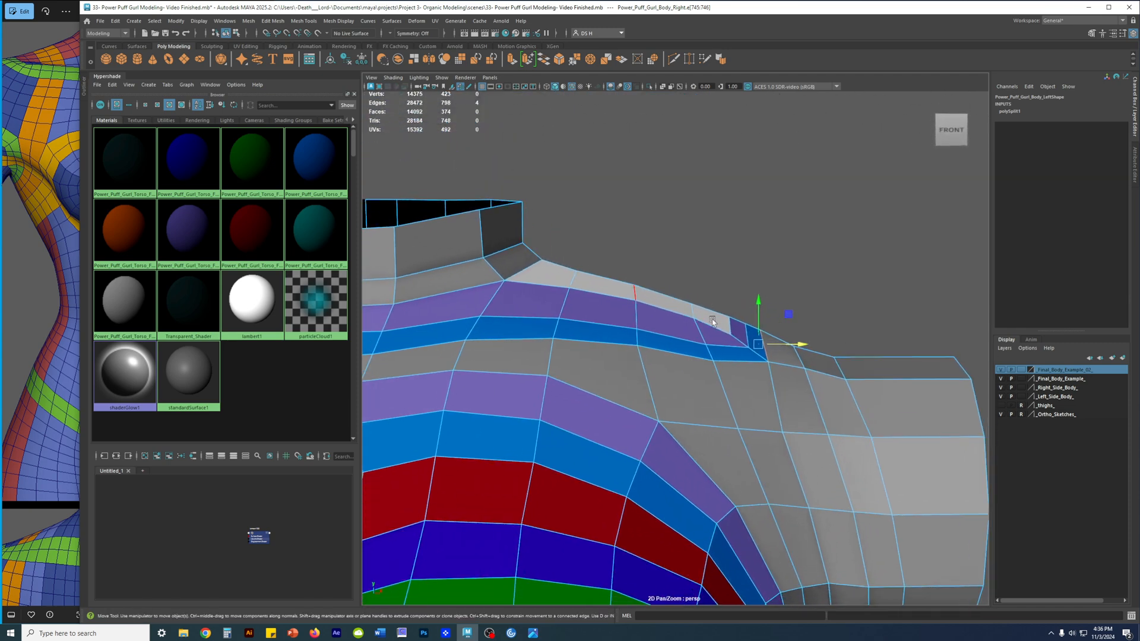
pyautogui.press('space')
pyautogui.press('space')
pyautogui.press('f')
pyautogui.keyDown('alt'); pyautogui.moveTo(576, 309); pyautogui.dragTo(684, 281, button='middle'); pyautogui.keyUp('alt')
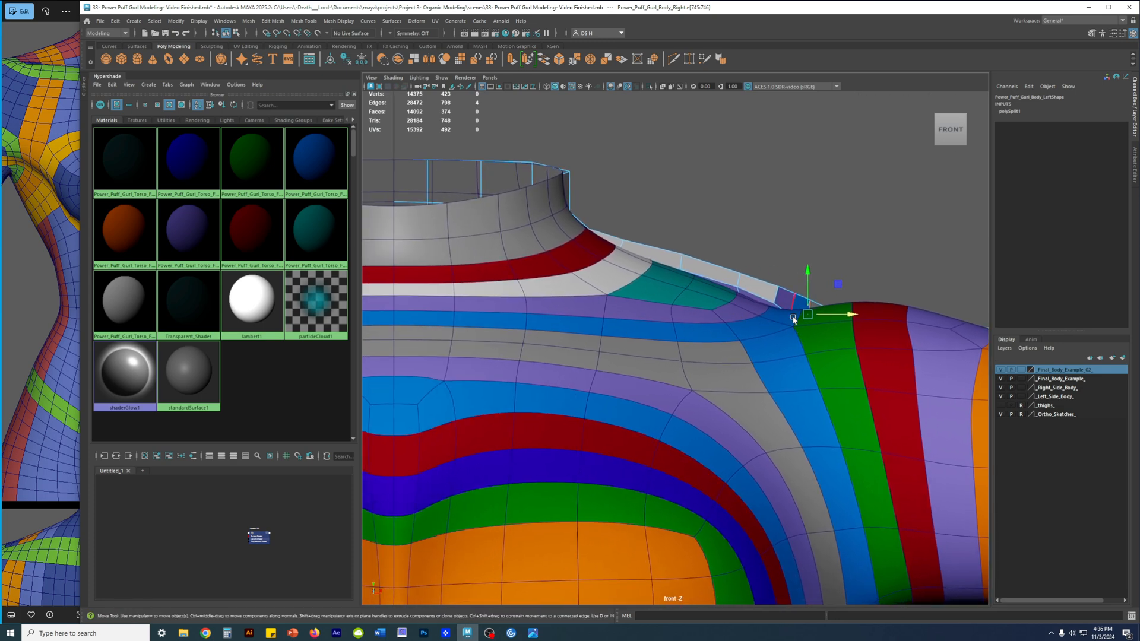
pyautogui.keyDown('alt'); pyautogui.moveTo(790, 317); pyautogui.dragTo(695, 367, button='middle'); pyautogui.keyUp('alt')
pyautogui.keyDown('alt'); pyautogui.moveTo(695, 367); pyautogui.dragTo(854, 426, button='right'); pyautogui.keyUp('alt')
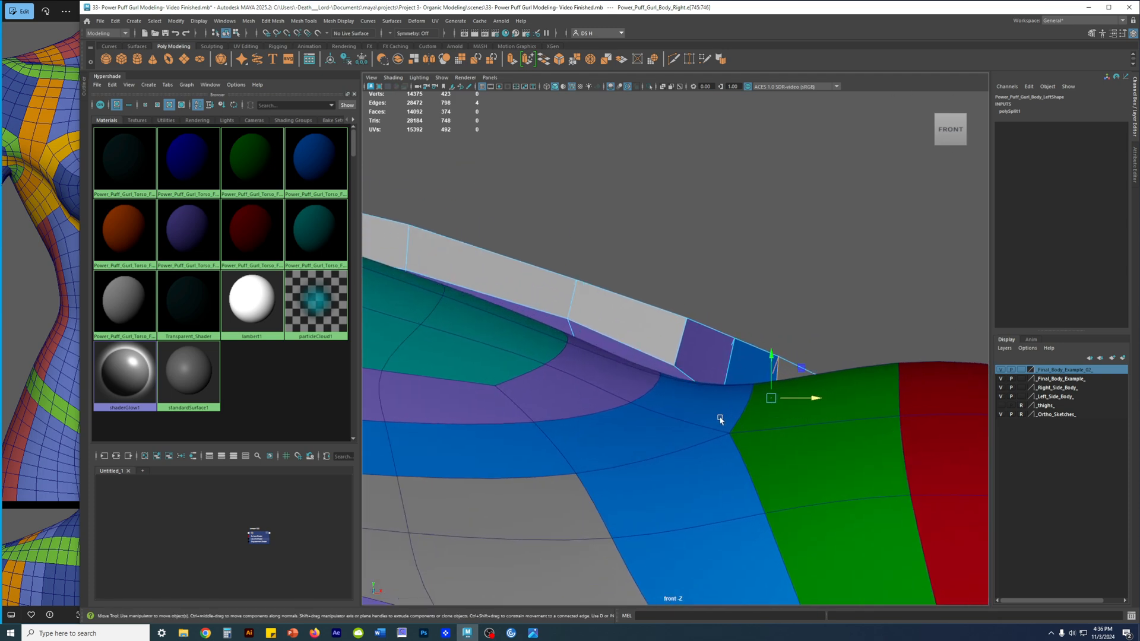
pyautogui.scroll(-5, 649, 399)
pyautogui.scroll(6, 603, 357)
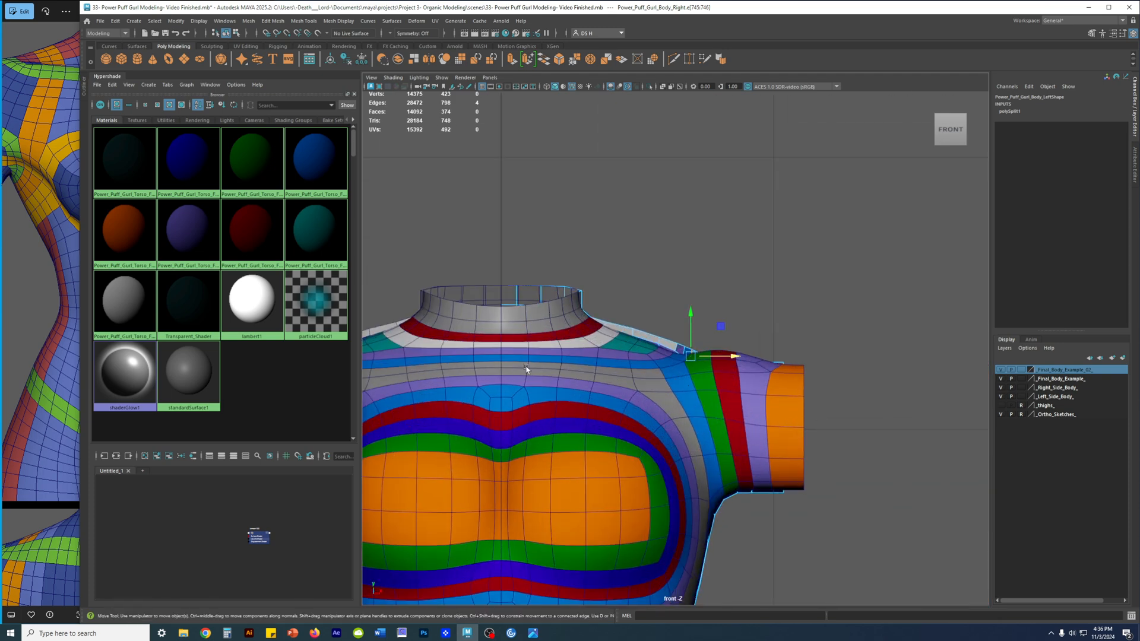
pyautogui.press('3')
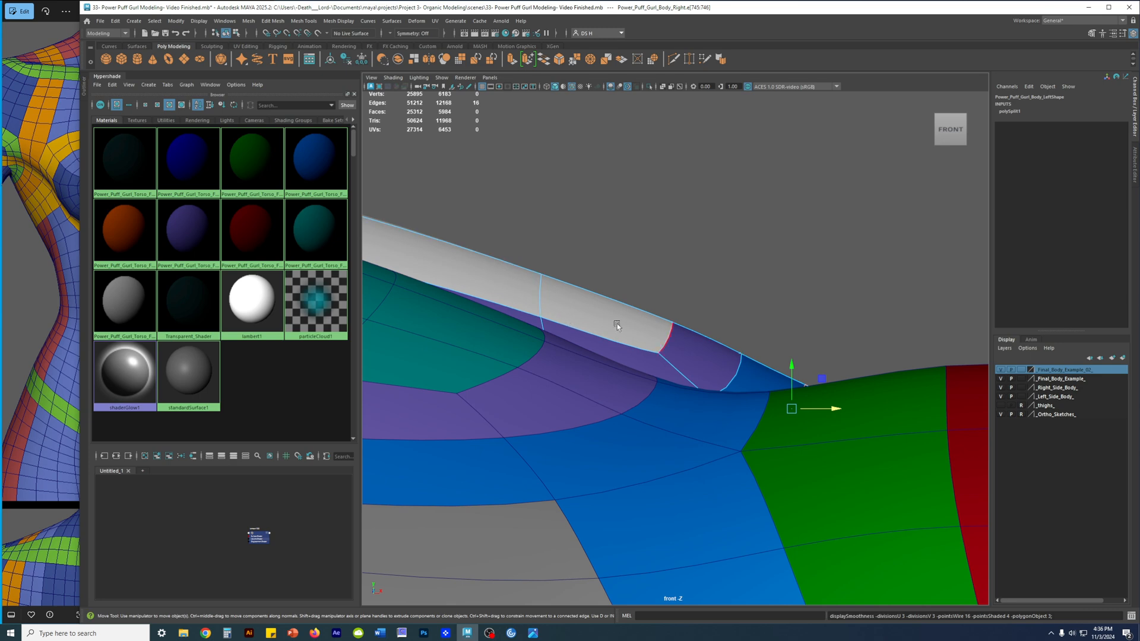
pyautogui.scroll(-3, 705, 358)
pyautogui.scroll(3, 705, 358)
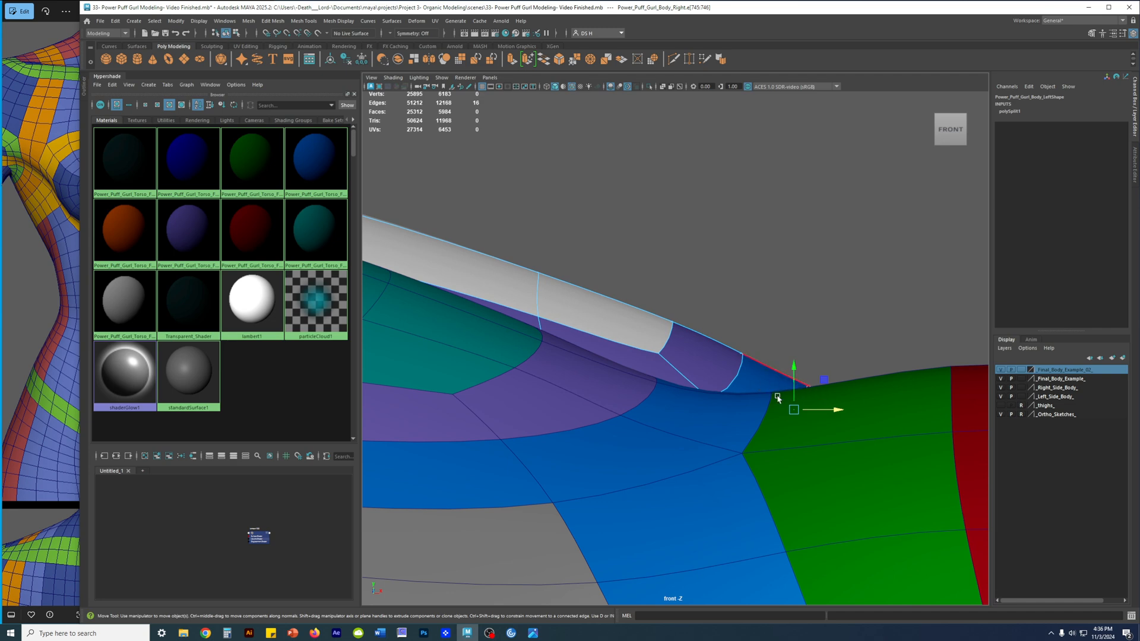
pyautogui.press('1')
pyautogui.press('3')
pyautogui.press('4')
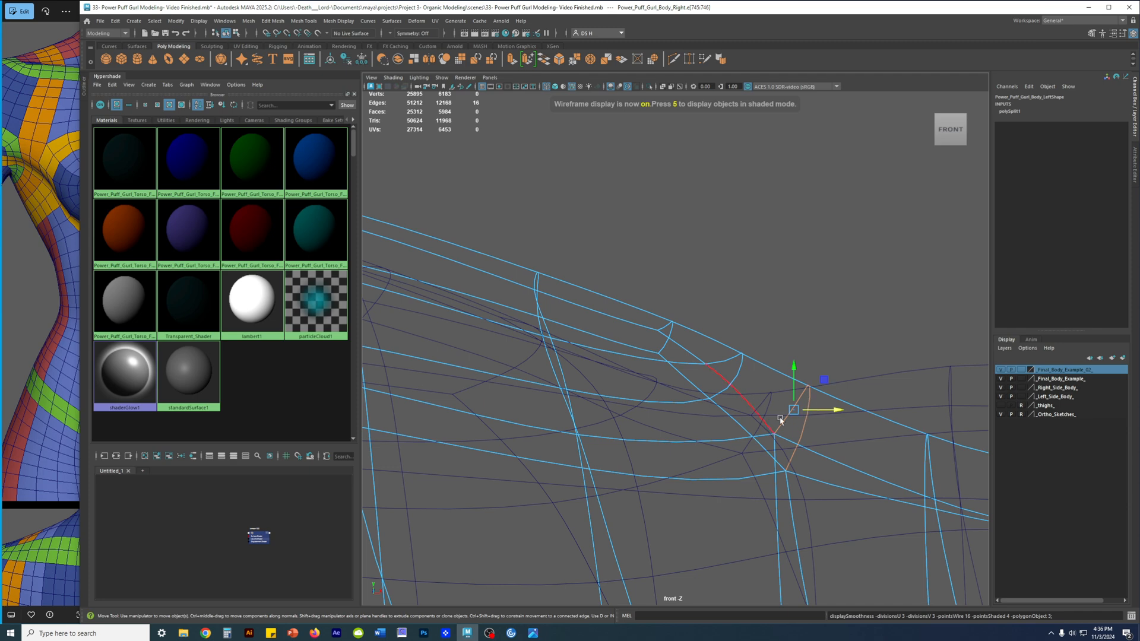
pyautogui.press('5')
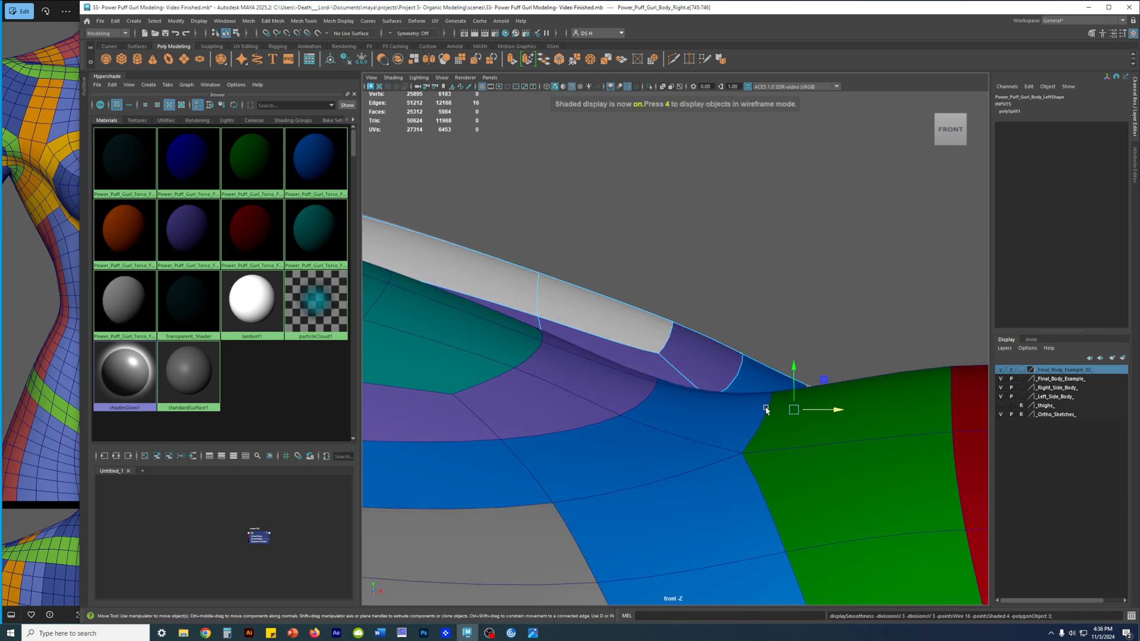
pyautogui.scroll(-4, 772, 421)
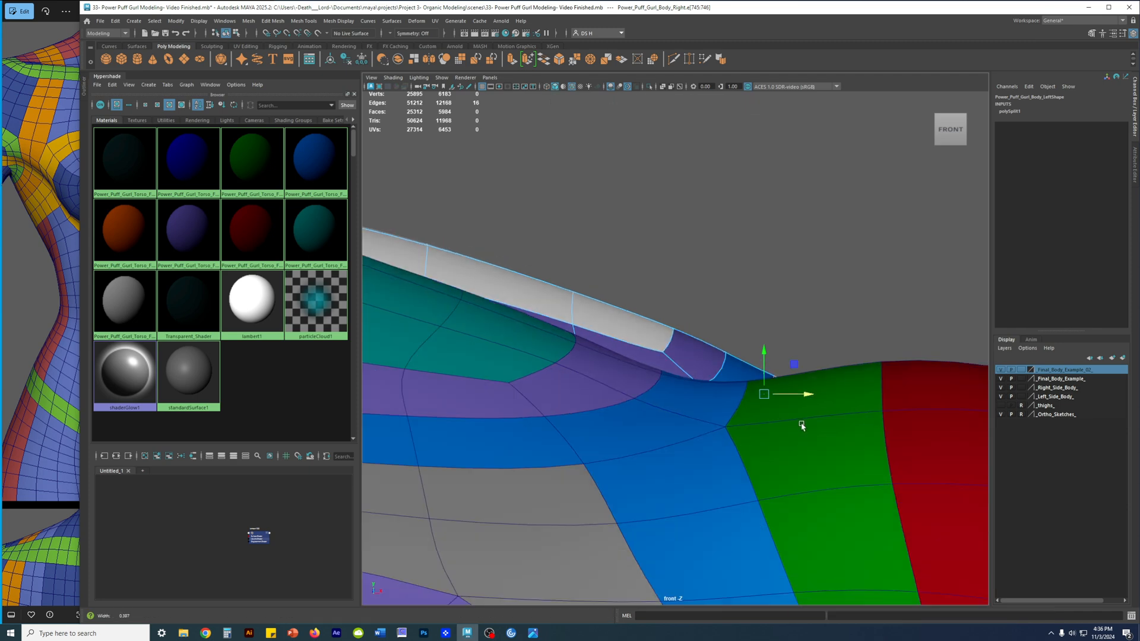
# In the perspective view, slide the two edges between the white patch and the purple band at the shoulder tip toward the arm.
pyautogui.press('space')
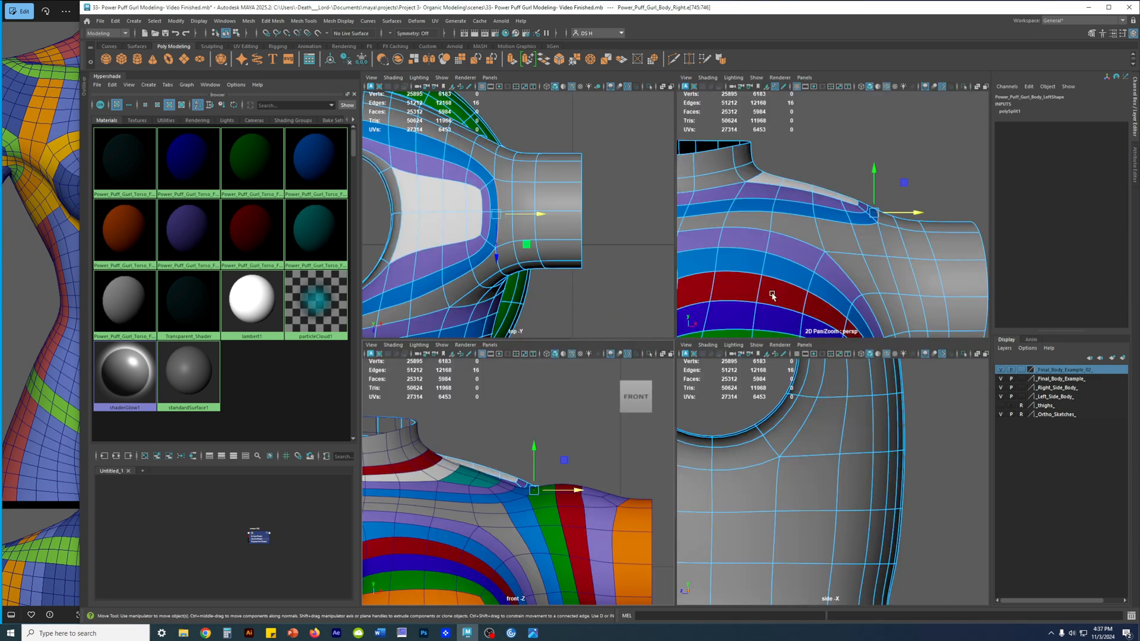
pyautogui.press('space')
pyautogui.keyDown('alt'); pyautogui.moveTo(839, 243); pyautogui.dragTo(701, 376); pyautogui.keyUp('alt')
pyautogui.press('1')
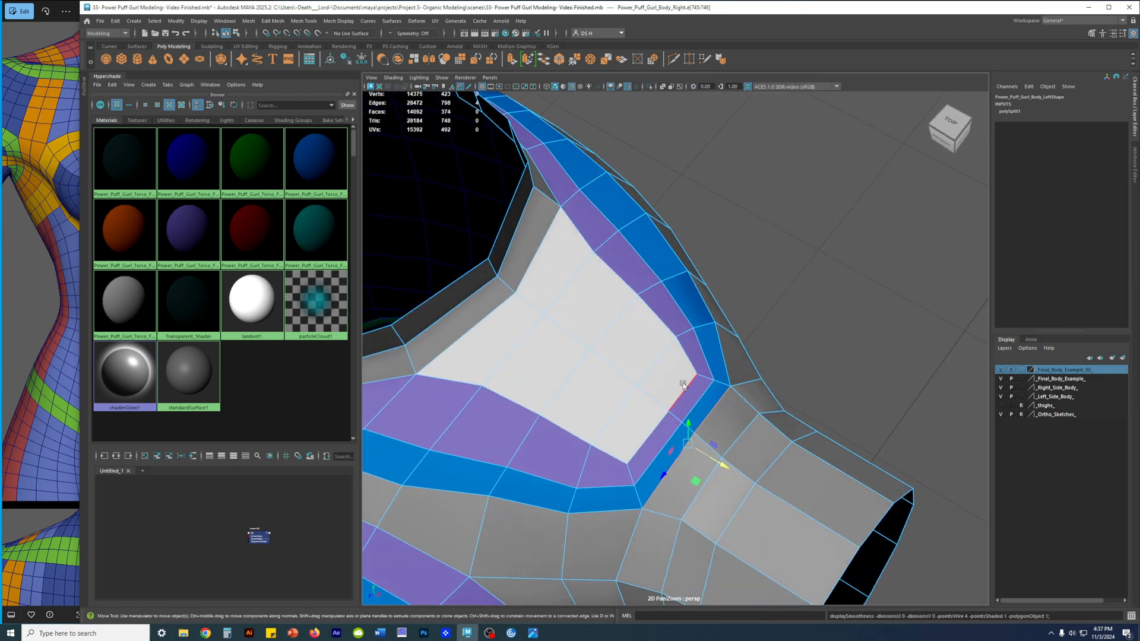
pyautogui.press('3')
pyautogui.doubleClick(730, 388)
pyautogui.keyDown('shift'); pyautogui.click(703, 451); pyautogui.keyUp('shift')
pyautogui.keyDown('alt'); pyautogui.moveTo(702, 451); pyautogui.dragTo(794, 330); pyautogui.keyUp('alt')
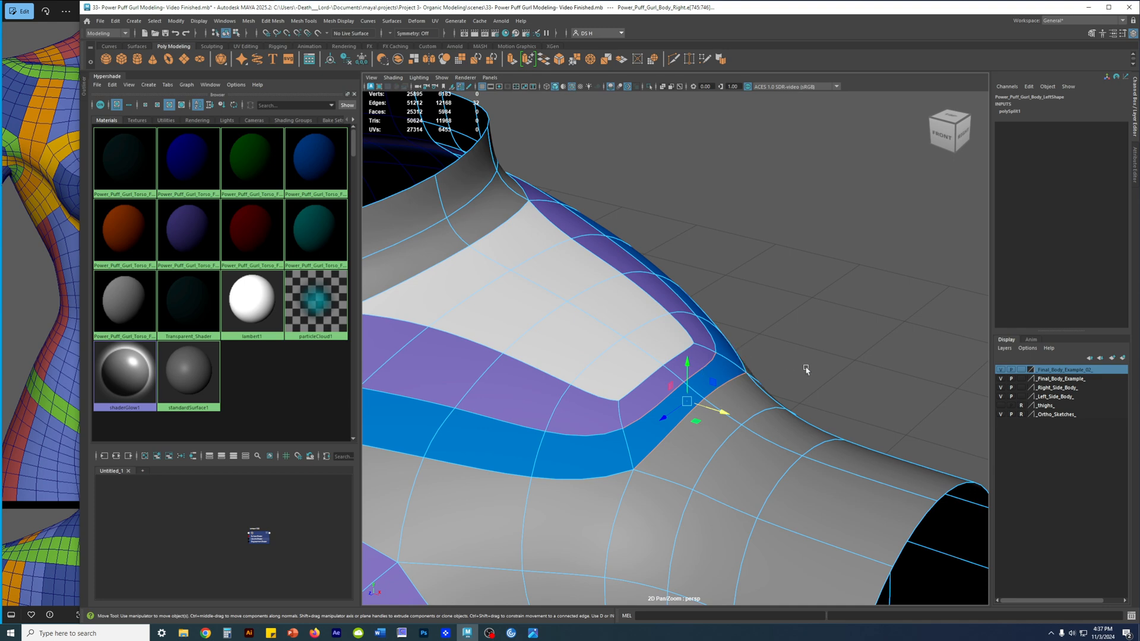
pyautogui.keyDown('alt'); pyautogui.moveTo(683, 408); pyautogui.dragTo(692, 356); pyautogui.keyUp('alt')
pyautogui.click(680, 387)
pyautogui.keyDown('shift'); pyautogui.click(705, 361); pyautogui.keyUp('shift')
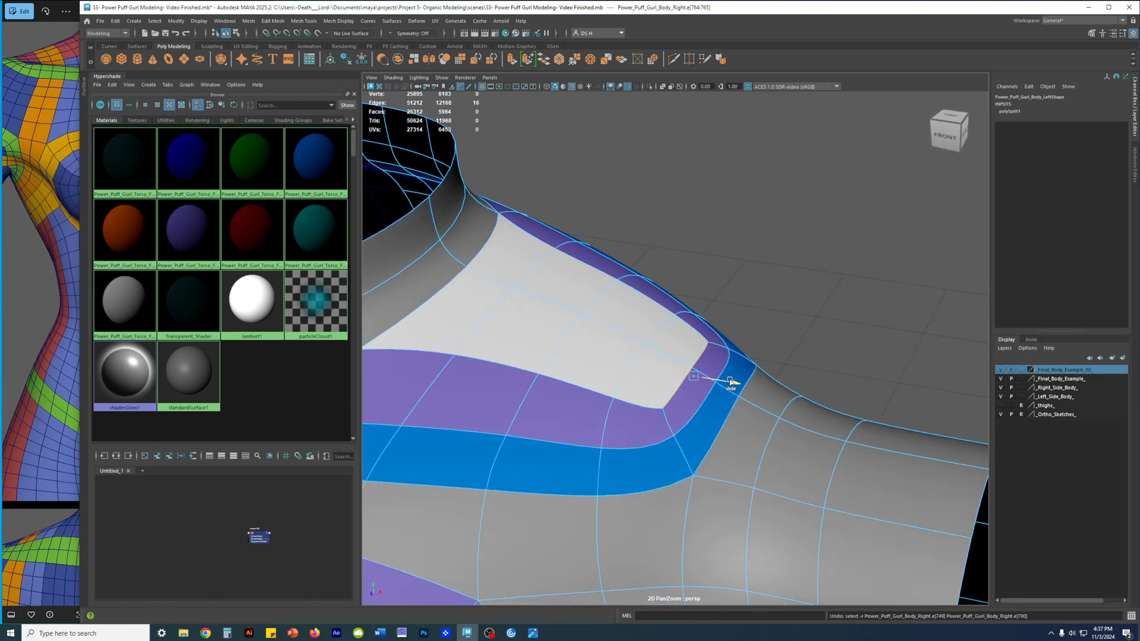
# Try to slide the purple band's two border edges at the shoulder tip toward the arm, and undo it.
pyautogui.press('1')
pyautogui.keyDown('alt'); pyautogui.moveTo(710, 373); pyautogui.dragTo(664, 357); pyautogui.keyUp('alt')
pyautogui.click(677, 359)
pyautogui.keyDown('shift'); pyautogui.click(670, 330); pyautogui.keyUp('shift')
pyautogui.click(693, 355)
pyautogui.keyDown('shift'); pyautogui.click(658, 401); pyautogui.keyUp('shift')
pyautogui.keyDown('ctrl'); pyautogui.keyDown('shift'); pyautogui.moveTo(707, 387); pyautogui.dragTo(724, 406); pyautogui.keyUp('shift'); pyautogui.keyUp('ctrl')
pyautogui.click(732, 388)
pyautogui.keyDown('shift'); pyautogui.click(687, 423); pyautogui.keyUp('shift')
pyautogui.hotkey('ctrl', 'z')
pyautogui.hotkey('ctrl', 'z')
pyautogui.hotkey('ctrl', 'z')
# Slide the crosswise edge in the white patch and the two purple-blue border edges at the shoulder tip toward the arm.
pyautogui.click(638, 338)
pyautogui.keyDown('ctrl'); pyautogui.keyDown('shift'); pyautogui.moveTo(677, 347); pyautogui.dragTo(692, 375); pyautogui.keyUp('shift'); pyautogui.keyUp('ctrl')
pyautogui.click(680, 342)
pyautogui.keyDown('shift'); pyautogui.click(643, 388); pyautogui.keyUp('shift')
pyautogui.click(709, 368)
pyautogui.keyDown('shift'); pyautogui.click(671, 419); pyautogui.keyUp('shift')
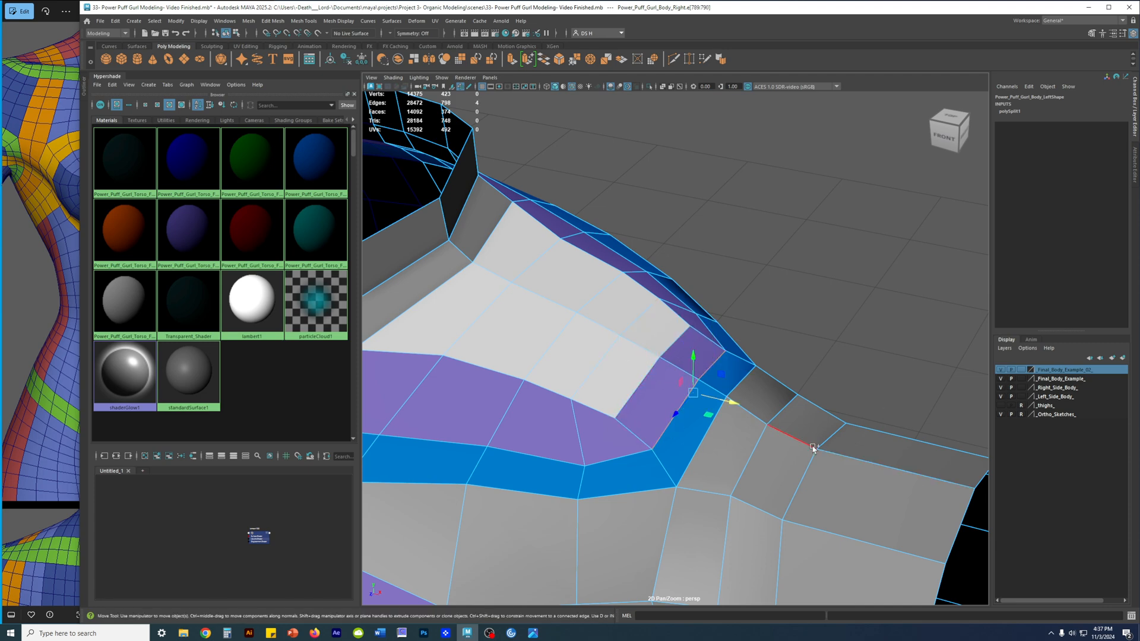
pyautogui.keyDown('ctrl'); pyautogui.keyDown('shift'); pyautogui.moveTo(732, 404); pyautogui.dragTo(738, 469); pyautogui.keyUp('shift'); pyautogui.keyUp('ctrl')
# Select the blue band's outer border edges at the shoulder tip and slide them farther toward the arm.
pyautogui.click(748, 380)
pyautogui.keyDown('shift'); pyautogui.click(709, 426); pyautogui.keyUp('shift')
pyautogui.click(718, 394)
pyautogui.keyDown('shift'); pyautogui.click(706, 448); pyautogui.keyUp('shift')
pyautogui.keyDown('ctrl'); pyautogui.keyDown('shift'); pyautogui.moveTo(752, 429); pyautogui.dragTo(641, 361); pyautogui.keyUp('shift'); pyautogui.keyUp('ctrl')
pyautogui.click(633, 371)
# In vertex mode, slide the vertex on the blue band's outer border behind the shoulder tip toward the arm.
pyautogui.keyDown('alt'); pyautogui.moveTo(641, 362); pyautogui.dragTo(661, 381, button='middle'); pyautogui.keyUp('alt')
pyautogui.keyDown('alt'); pyautogui.moveTo(660, 381); pyautogui.dragTo(517, 432); pyautogui.keyUp('alt')
pyautogui.keyDown('alt'); pyautogui.moveTo(653, 433); pyautogui.dragTo(683, 408); pyautogui.keyUp('alt')
pyautogui.press('F9')
pyautogui.click(696, 377)
pyautogui.click(624, 408)
pyautogui.keyDown('ctrl'); pyautogui.keyDown('shift'); pyautogui.moveTo(624, 408); pyautogui.dragTo(633, 407); pyautogui.keyUp('shift'); pyautogui.keyUp('ctrl')
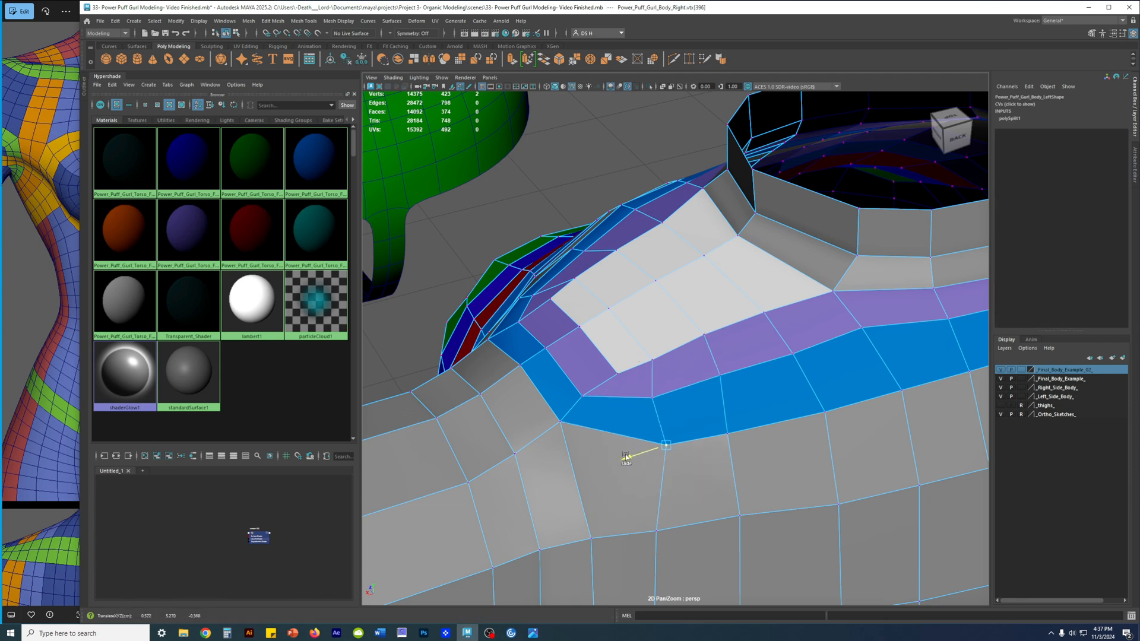
# Undo the accidental object selection, return to vertex mode and slide the neighboring vertex on the blue band's outer back border.
pyautogui.press('F8')
pyautogui.click(732, 441)
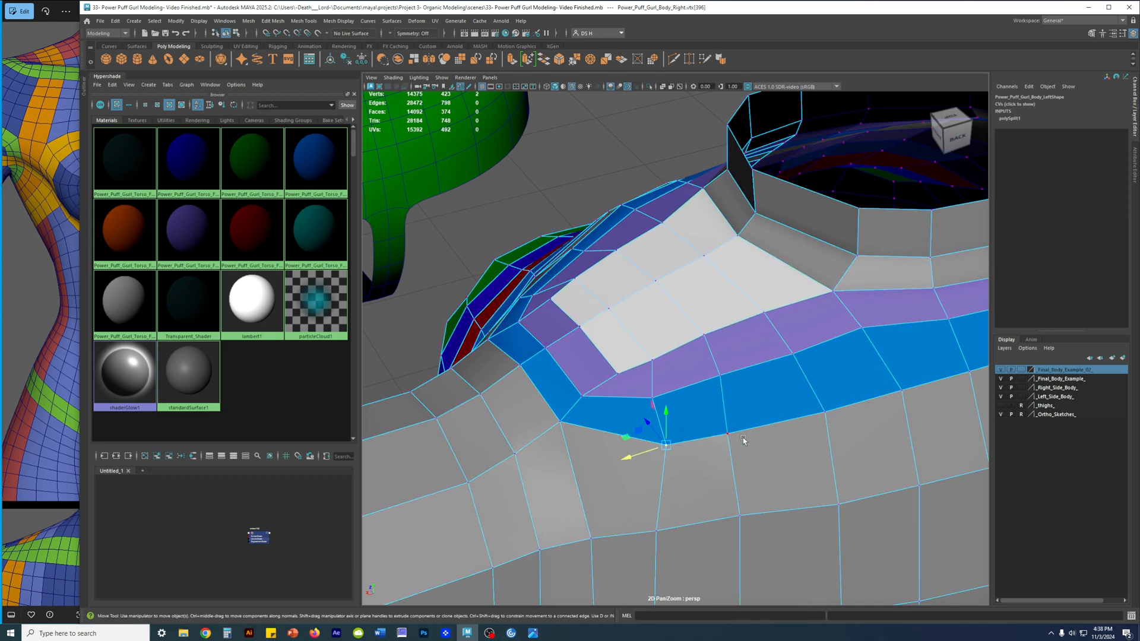
pyautogui.click(706, 436)
pyautogui.hotkey('ctrl', 'z')
pyautogui.rightClick(721, 435)
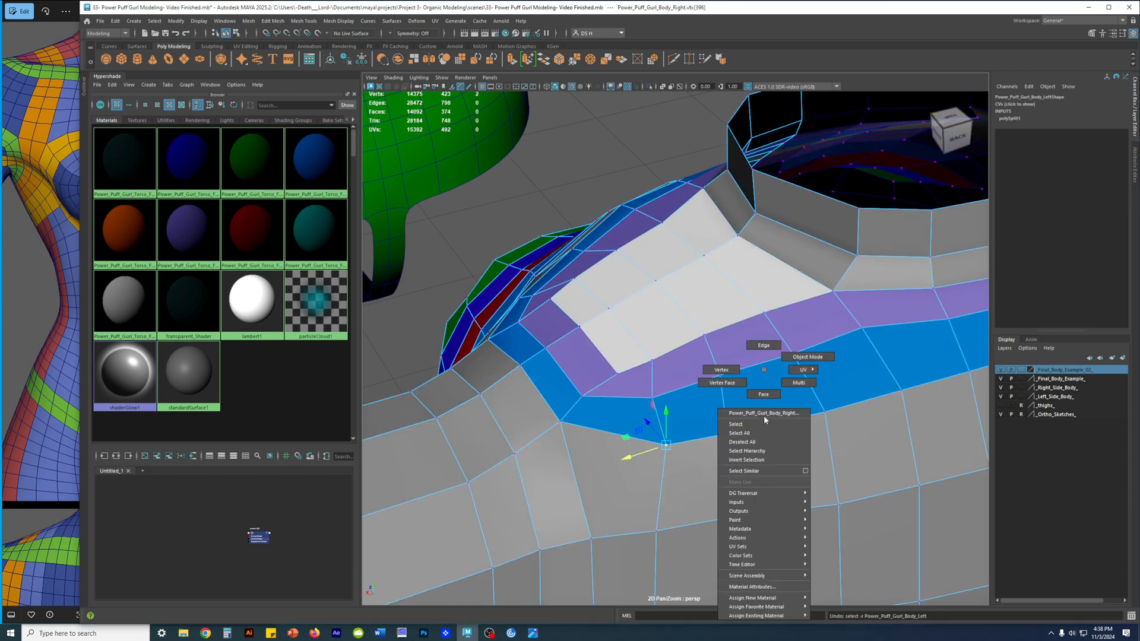
pyautogui.click(729, 434)
pyautogui.moveTo(729, 434); pyautogui.dragTo(751, 435, button='middle')
pyautogui.scroll(-2, 751, 436)
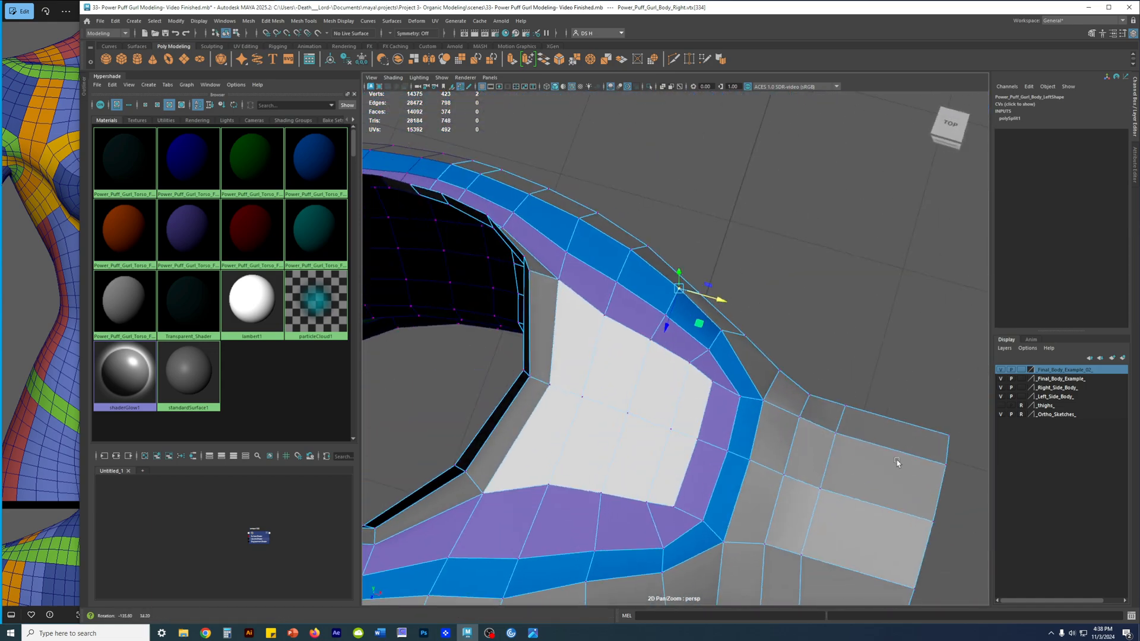